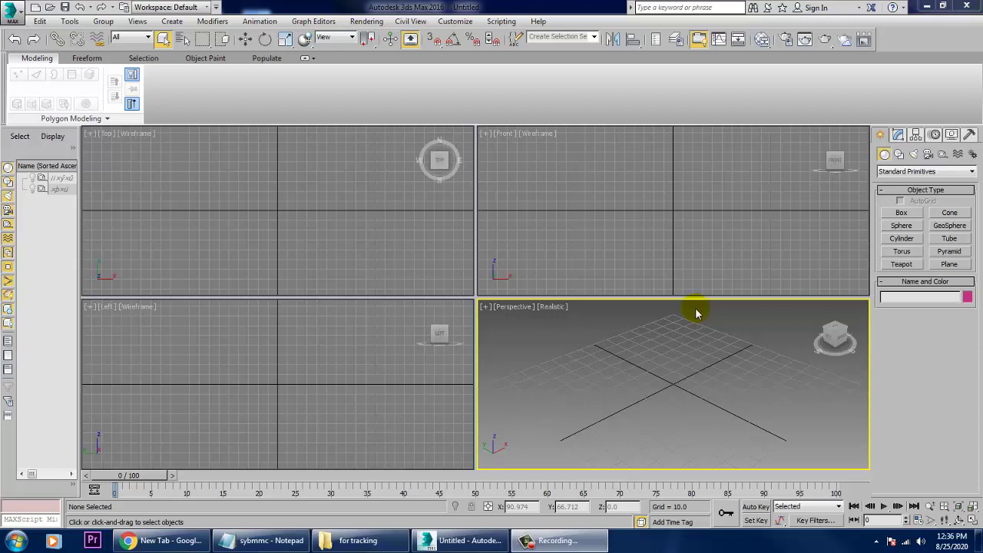
# View the reference image tv.jpg from the Desktop and enlarge its window beside the viewports
pyautogui.click(358, 22)
pyautogui.click(418, 357)
pyautogui.click(41, 117)
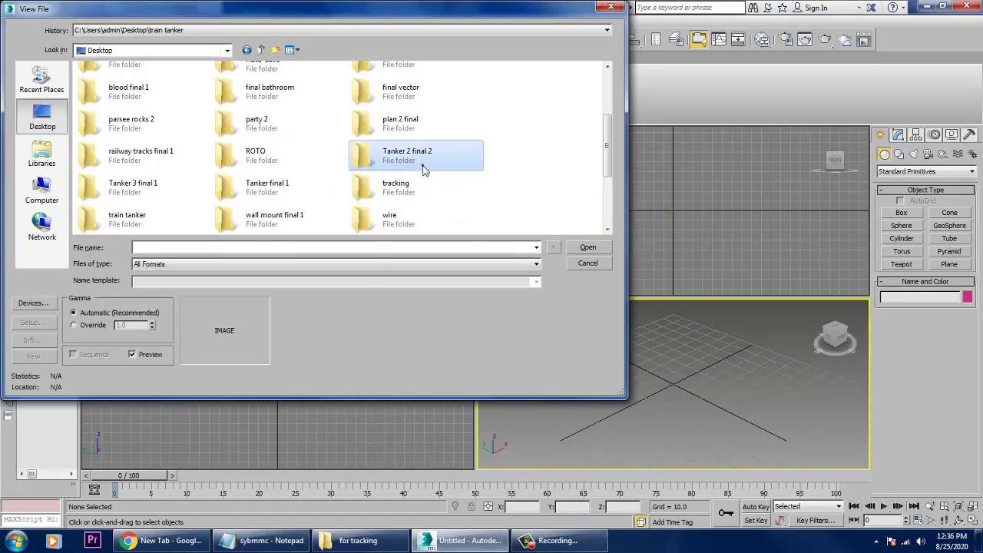
pyautogui.press('t')
pyautogui.press('t')
pyautogui.press('t')
pyautogui.press('t')
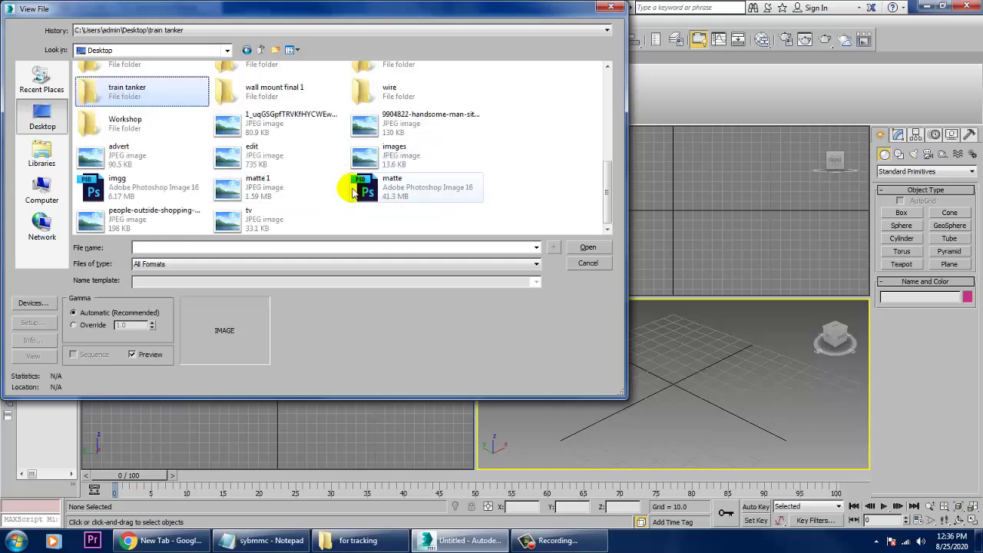
pyautogui.doubleClick(262, 215)
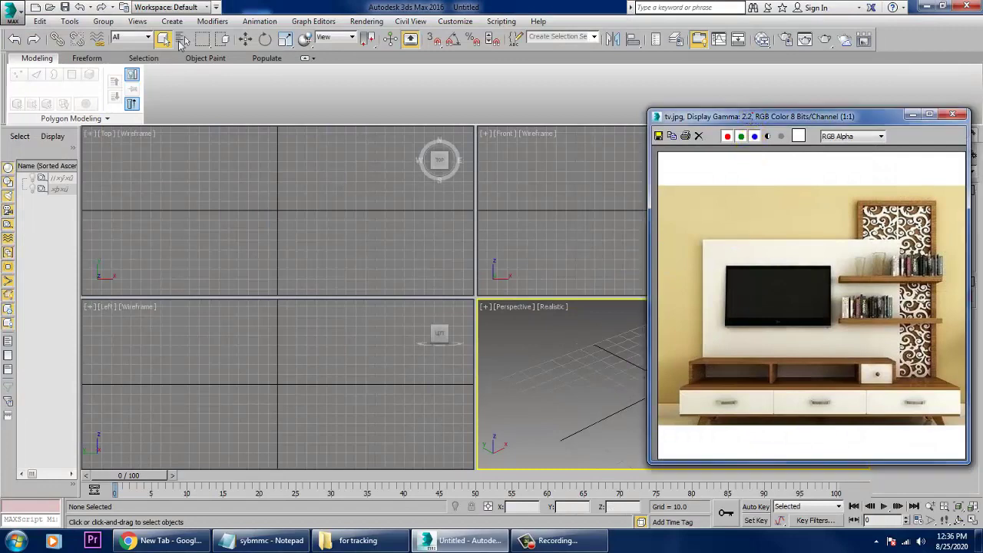
pyautogui.moveTo(755, 116); pyautogui.dragTo(147, 38)
pyautogui.moveTo(364, 381); pyautogui.dragTo(455, 486)
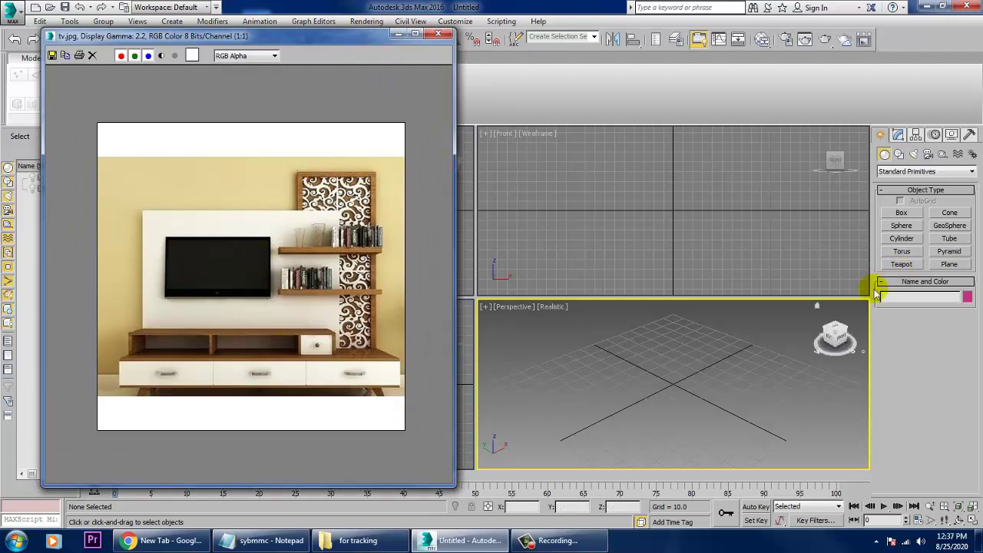
# Create a floor plane about 272 long and 317 wide around the origin in the Perspective view
pyautogui.click(957, 266)
pyautogui.scroll(-5, 670, 369)
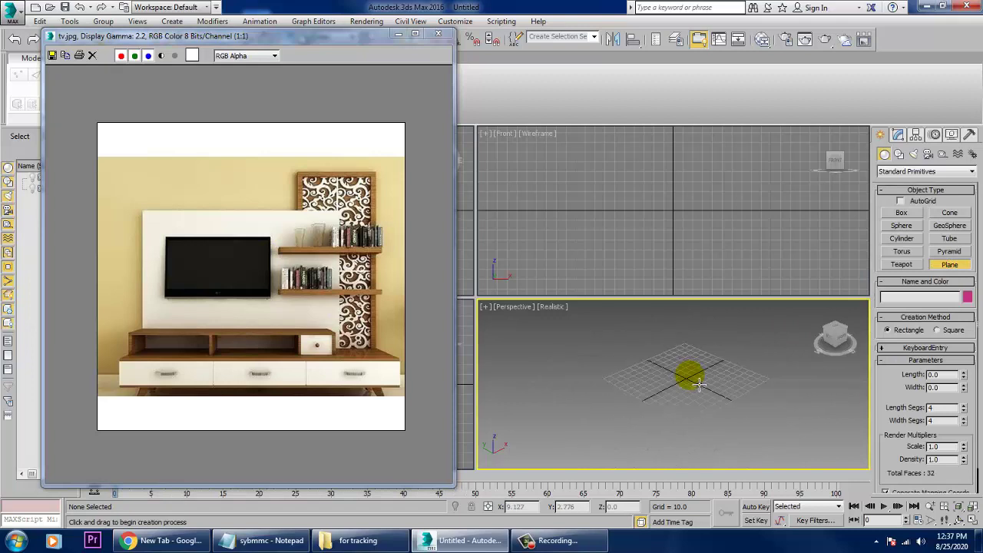
pyautogui.moveTo(700, 338); pyautogui.dragTo(663, 433)
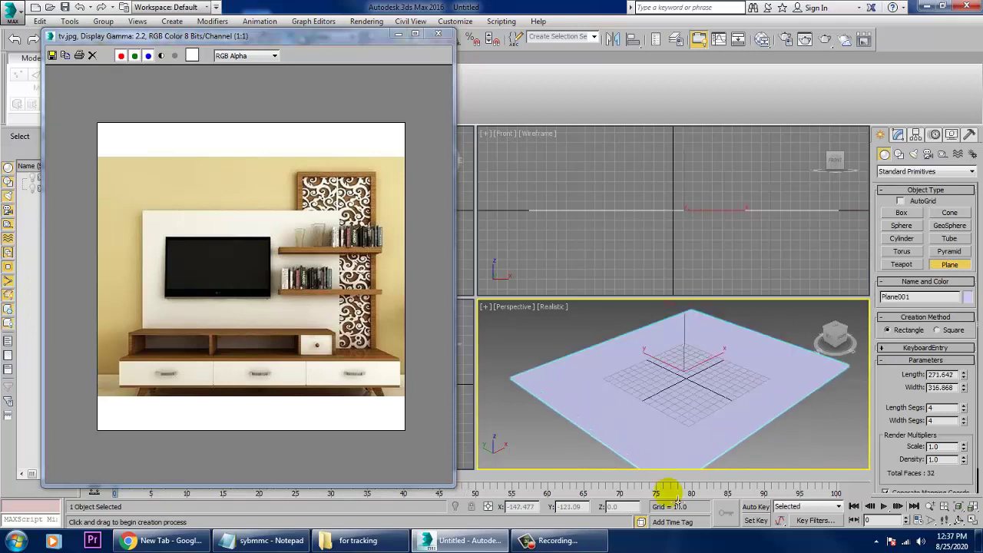
# Create a thin box as the room wall in the Front view, standing on the floor and nearly as wide as the plane
pyautogui.rightClick(500, 268)
pyautogui.moveTo(388, 36); pyautogui.dragTo(259, 31)
pyautogui.press('g')
pyautogui.hotkey('alt', 'w')
pyautogui.moveTo(714, 217); pyautogui.dragTo(755, 321, button='middle')
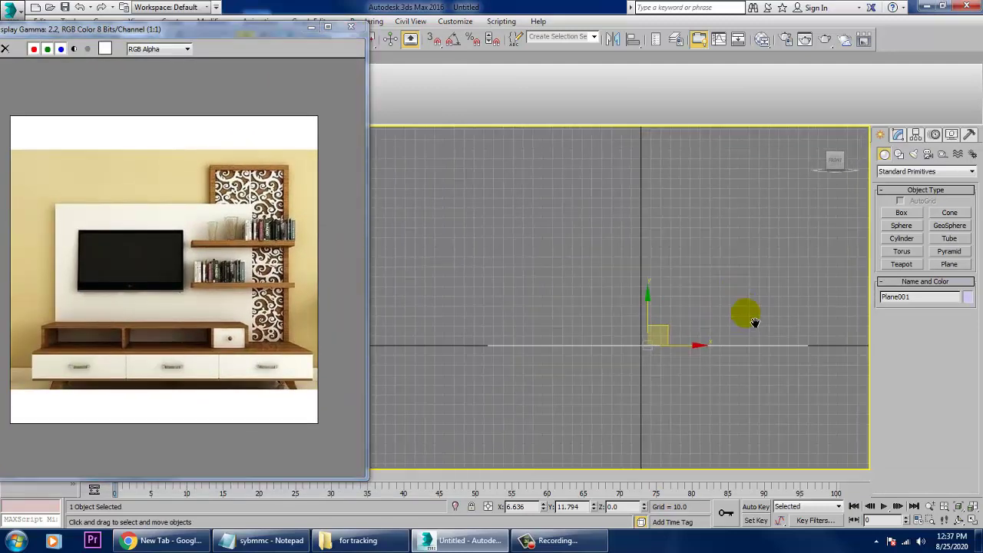
pyautogui.click(902, 213)
pyautogui.moveTo(481, 166); pyautogui.dragTo(791, 353)
pyautogui.click(797, 356)
pyautogui.rightClick(785, 364)
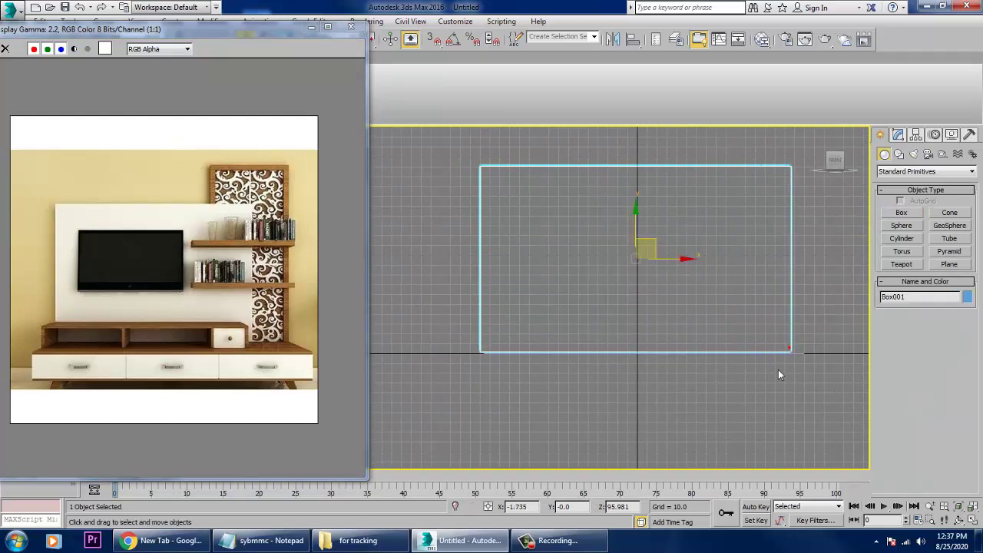
# Move the wall box back along Y to about 132, at the rear edge of the floor plane
pyautogui.hotkey('alt', 'w')
pyautogui.middleClick(768, 406)
pyautogui.hotkey('alt', 'w')
pyautogui.moveTo(559, 329); pyautogui.dragTo(750, 444, button='middle')
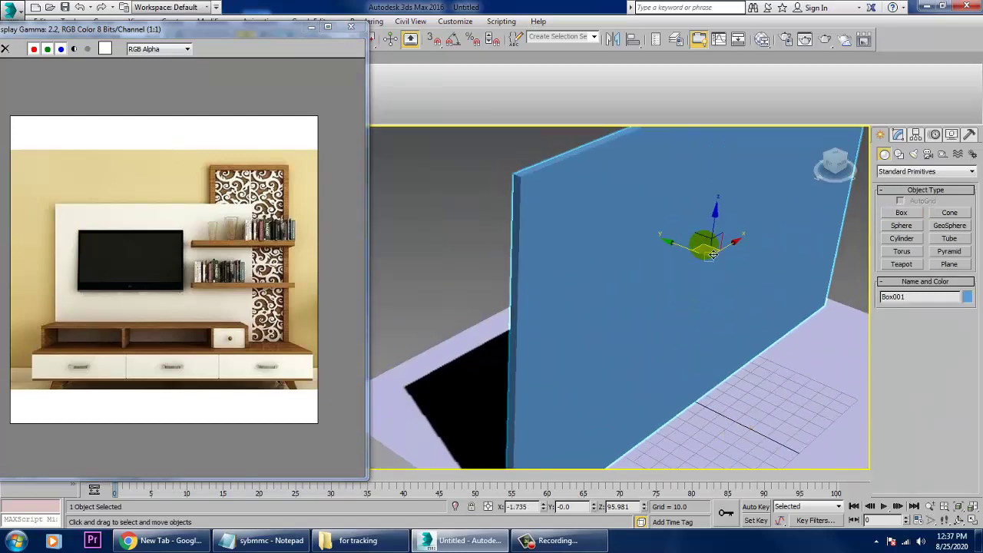
pyautogui.moveTo(696, 255); pyautogui.dragTo(512, 221)
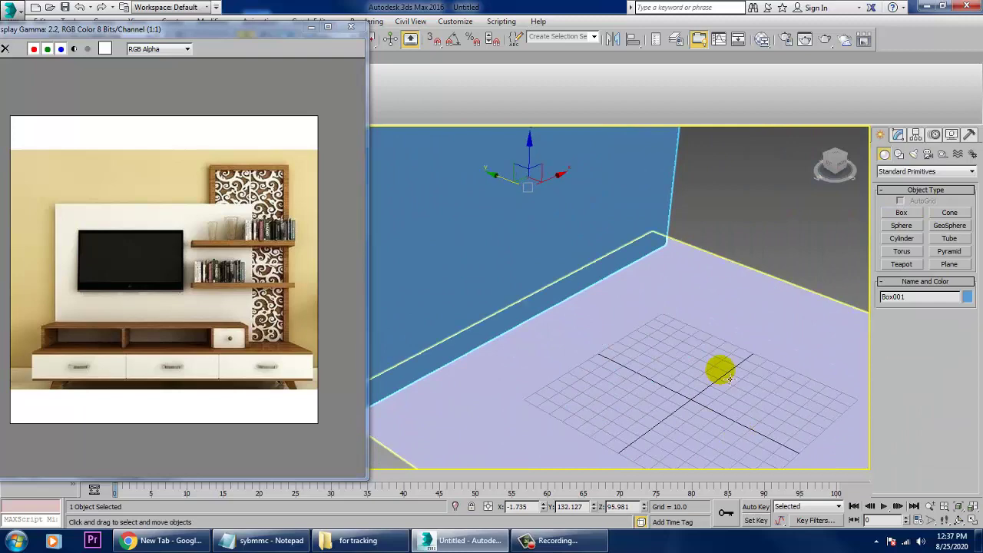
pyautogui.scroll(-4, 736, 384)
pyautogui.keyDown('alt'); pyautogui.moveTo(751, 396); pyautogui.dragTo(664, 345, button='middle'); pyautogui.keyUp('alt')
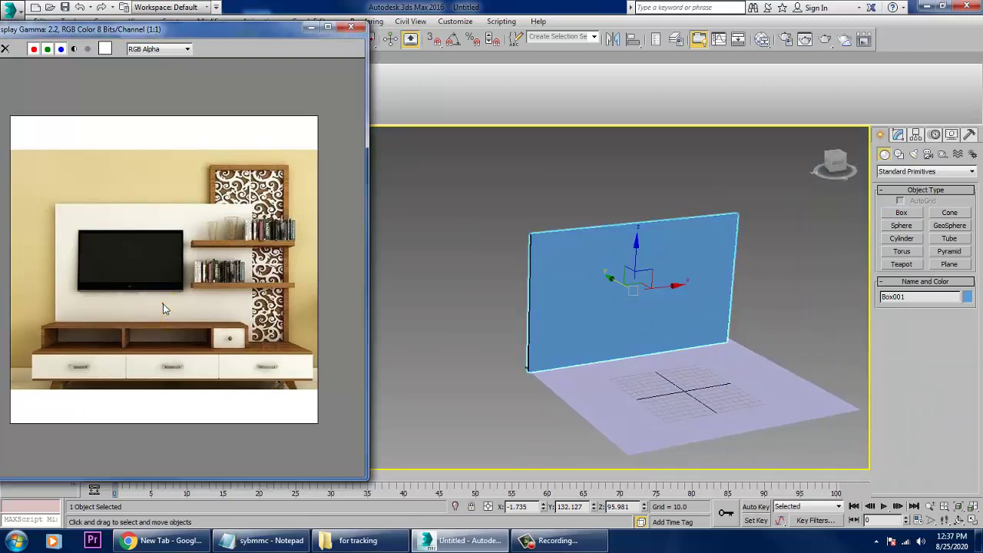
# Create the TV back panel as a box about 164 wide, 121 high and 3 thick within the wall's outline in the Front view
pyautogui.moveTo(184, 31); pyautogui.dragTo(258, 30)
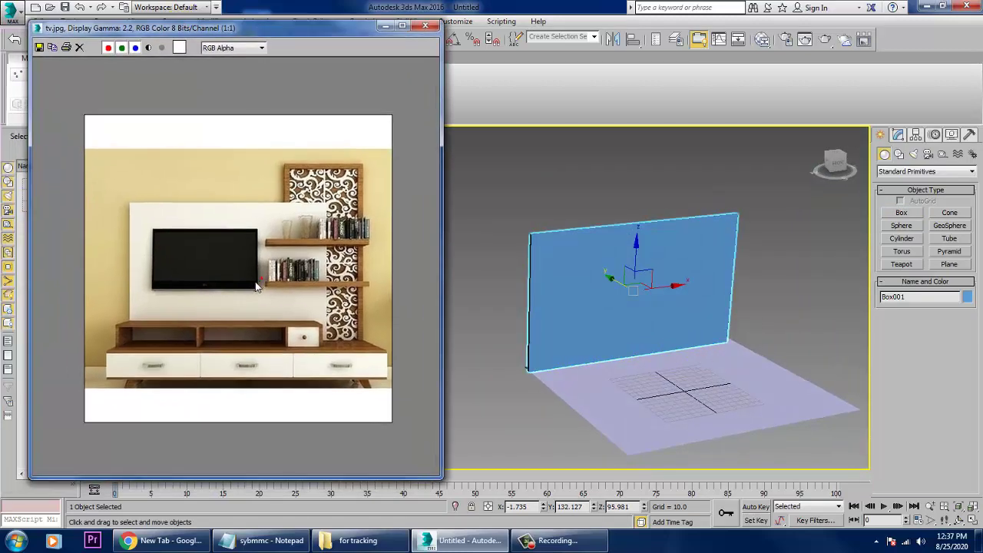
pyautogui.scroll(1, 255, 283)
pyautogui.moveTo(255, 284); pyautogui.dragTo(288, 267, button='middle')
pyautogui.scroll(-1, 290, 267)
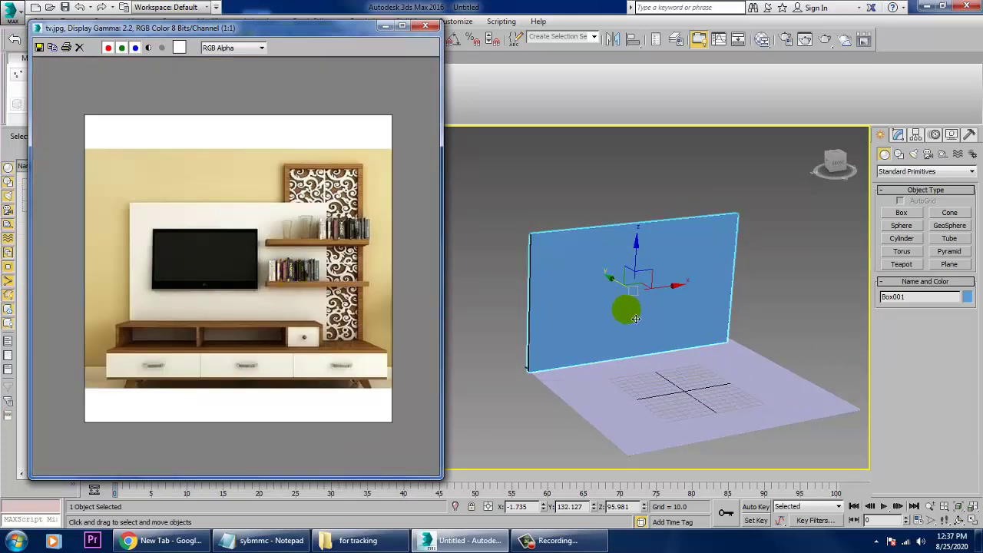
pyautogui.click(901, 213)
pyautogui.hotkey('alt', 'w')
pyautogui.hotkey('alt', 'w')
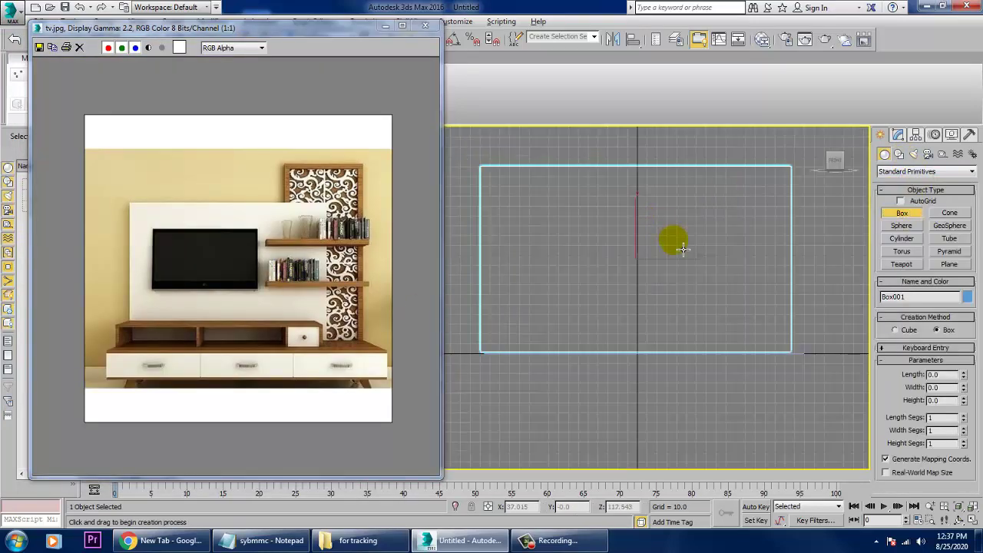
pyautogui.moveTo(529, 198); pyautogui.dragTo(686, 314)
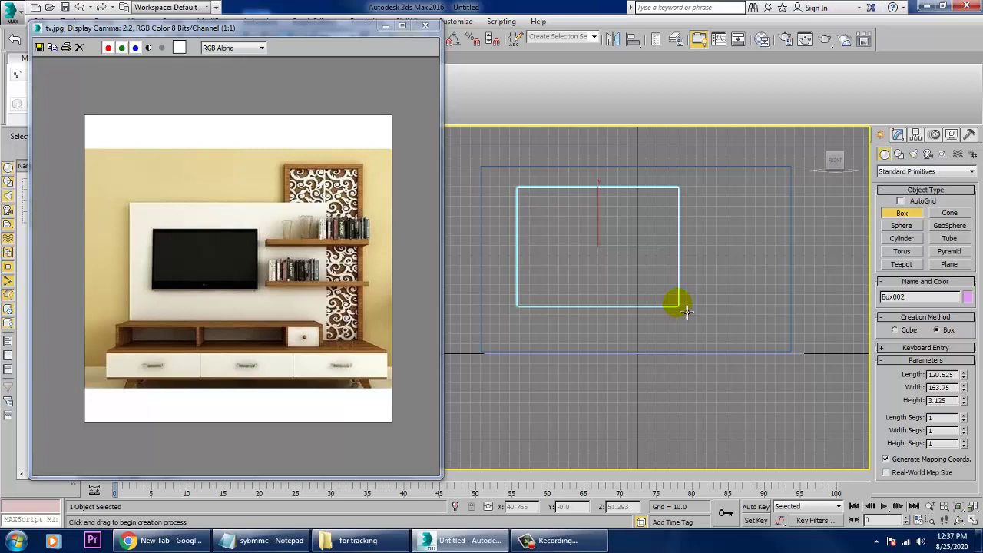
pyautogui.rightClick(681, 305)
# Move the TV back panel along Y towards the wall, to about 110
pyautogui.hotkey('alt', 'w')
pyautogui.click(729, 360)
pyautogui.hotkey('alt', 'w')
pyautogui.scroll(-5, 657, 331)
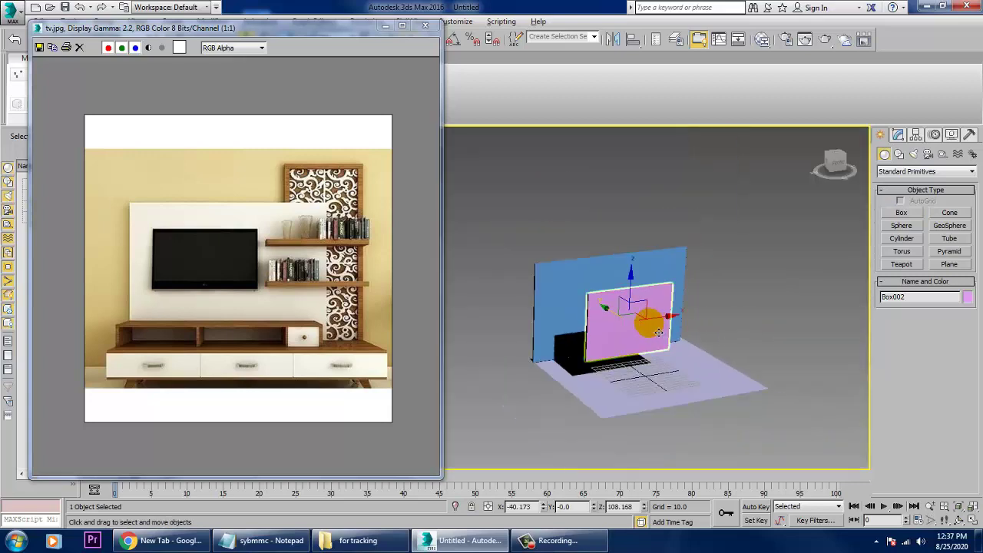
pyautogui.press('z')
pyautogui.keyDown('alt'); pyautogui.moveTo(561, 310); pyautogui.dragTo(589, 327, button='middle'); pyautogui.keyUp('alt')
pyautogui.moveTo(525, 335); pyautogui.dragTo(421, 319)
pyautogui.moveTo(489, 301); pyautogui.dragTo(624, 310, button='middle')
pyautogui.scroll(-2, 671, 299)
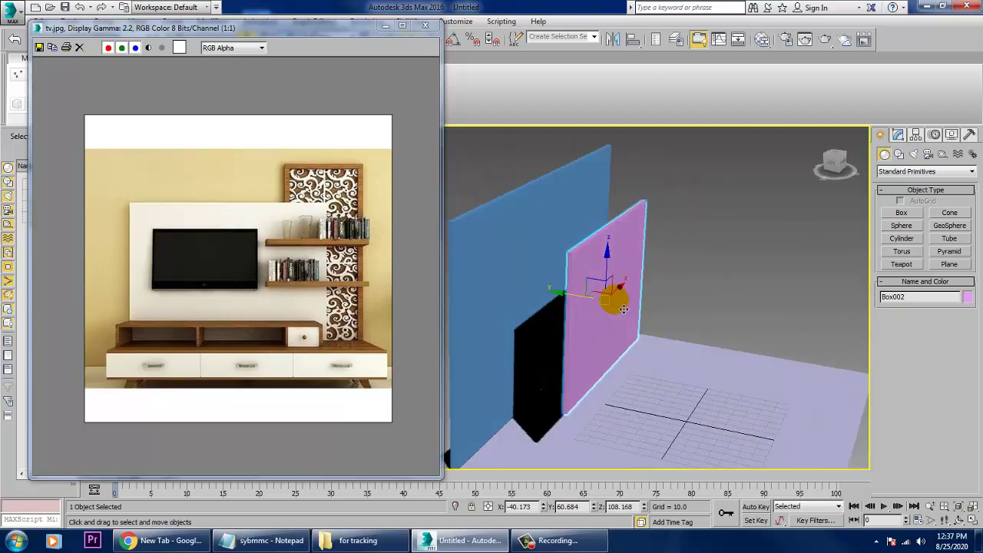
pyautogui.moveTo(574, 297); pyautogui.dragTo(513, 290)
# Create the low cabinet as a box about 291 wide and 27 high below the TV panel in the Front view
pyautogui.hotkey('alt', 'w')
pyautogui.moveTo(772, 223); pyautogui.dragTo(753, 222, button='middle')
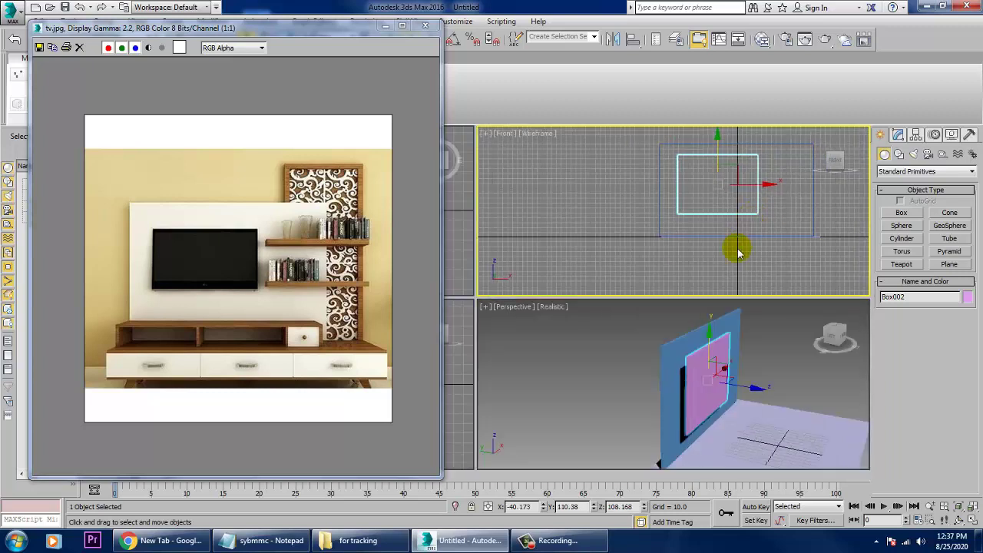
pyautogui.hotkey('alt', 'w')
pyautogui.click(902, 213)
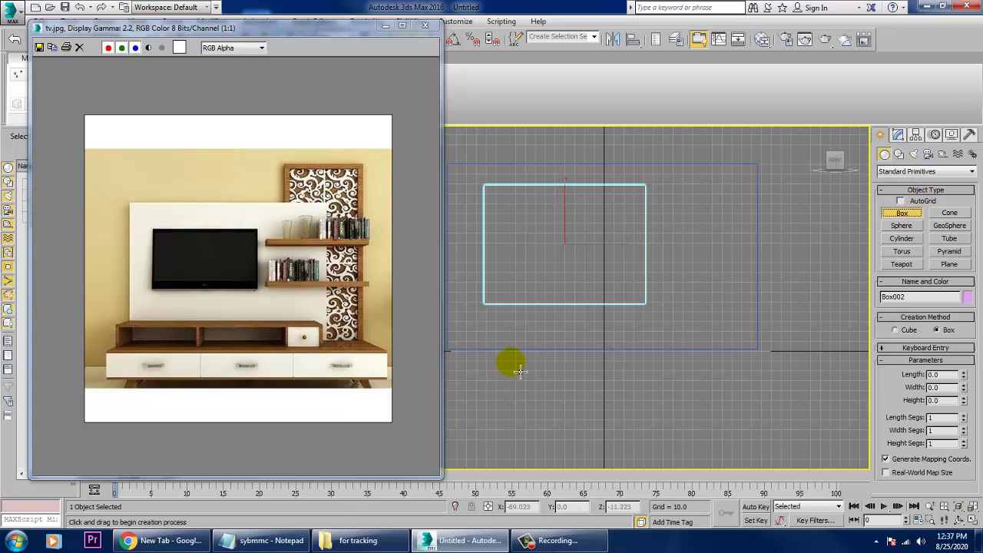
pyautogui.moveTo(545, 364); pyautogui.dragTo(586, 363, button='middle')
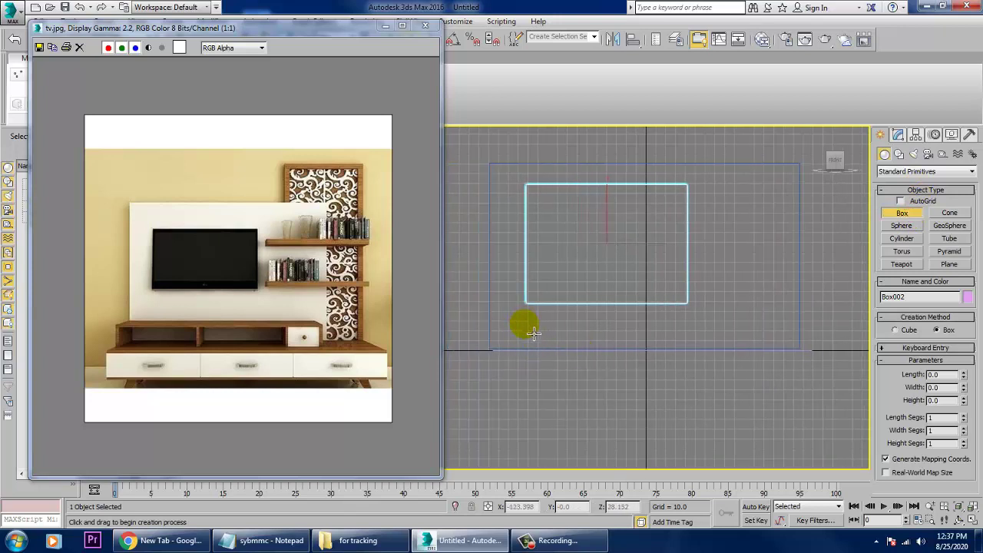
pyautogui.moveTo(513, 320); pyautogui.dragTo(810, 354)
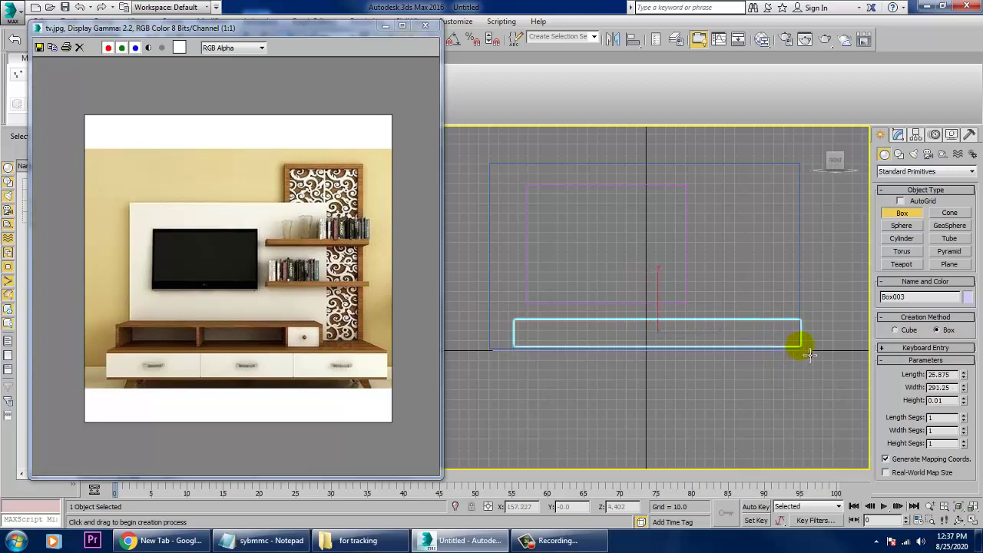
pyautogui.click(805, 391)
pyautogui.press('w')
# Scale the cabinet box's depth to about 270% and move it towards the wall, to about Y 39
pyautogui.hotkey('alt', 'w')
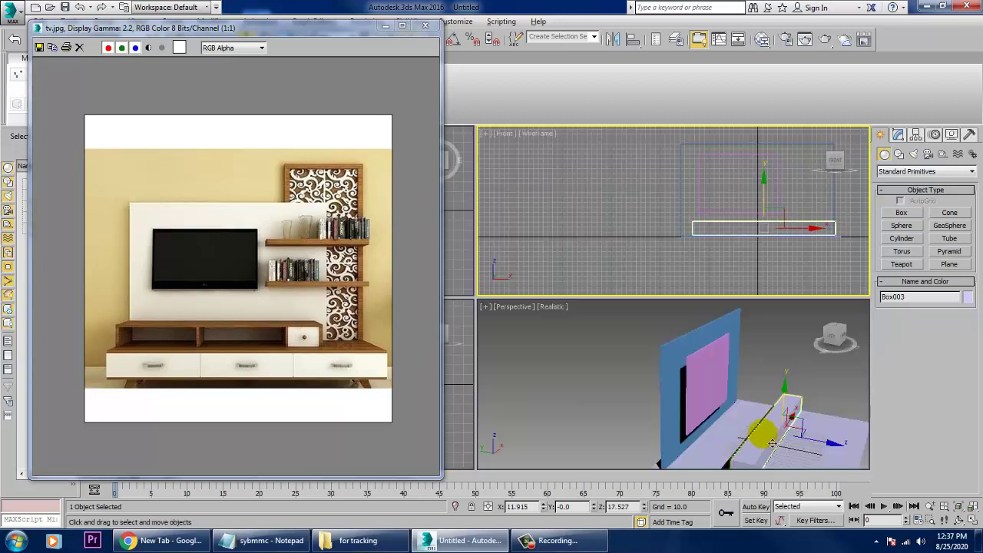
pyautogui.click(764, 439)
pyautogui.hotkey('alt', 'w')
pyautogui.press('r')
pyautogui.moveTo(742, 410); pyautogui.dragTo(833, 441)
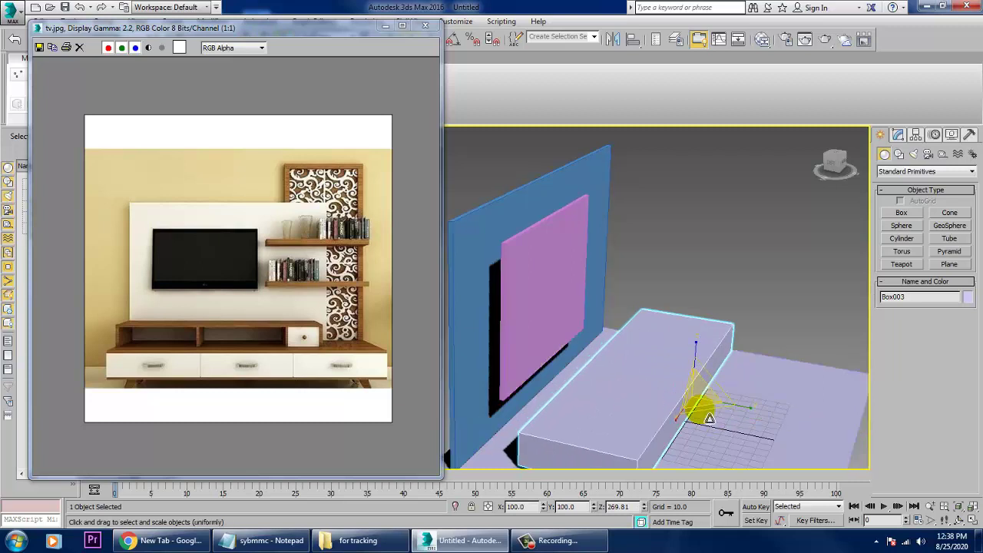
pyautogui.press('w')
pyautogui.moveTo(643, 386); pyautogui.dragTo(612, 387)
pyautogui.keyDown('alt'); pyautogui.moveTo(640, 361); pyautogui.dragTo(571, 354, button='middle'); pyautogui.keyUp('alt')
# Convert the cabinet box to an Editable Poly
pyautogui.hotkey('alt', 'w')
pyautogui.rightClick(689, 237)
pyautogui.hotkey('alt', 'w')
pyautogui.moveTo(666, 240); pyautogui.dragTo(643, 236, button='middle')
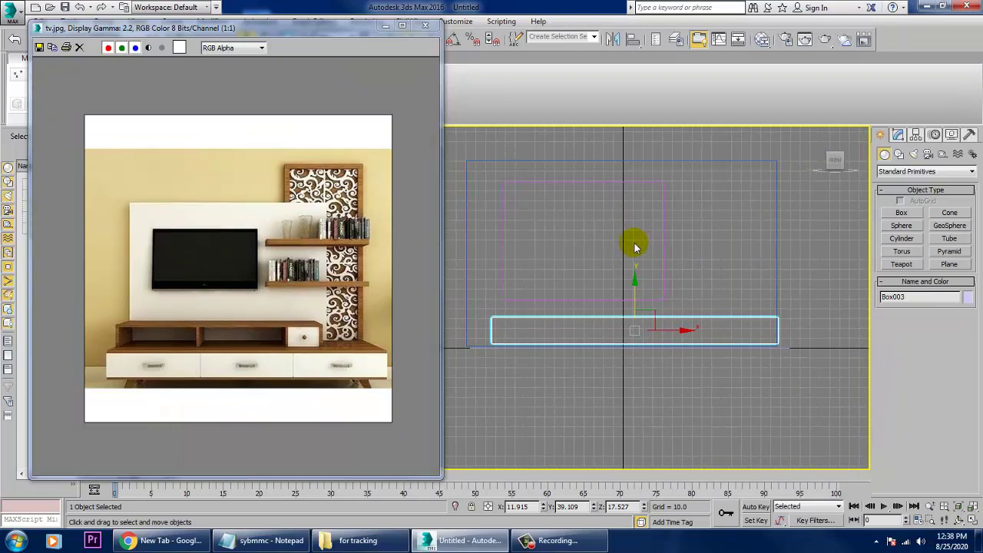
pyautogui.rightClick(612, 325)
pyautogui.moveTo(658, 439)
pyautogui.click(725, 446)
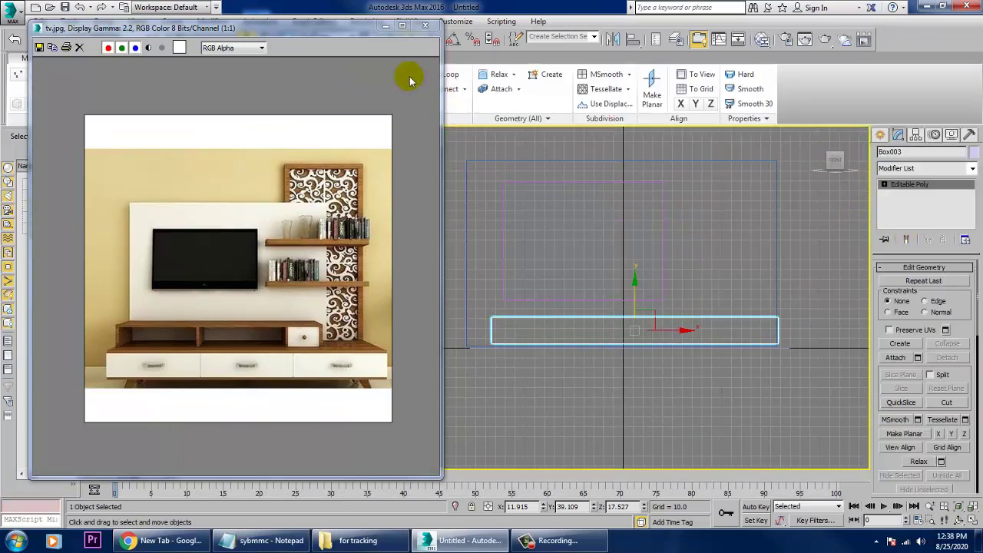
# Connect the cabinet's four long horizontal edges with 2 segments, dividing it into three equal sections
pyautogui.click(885, 186)
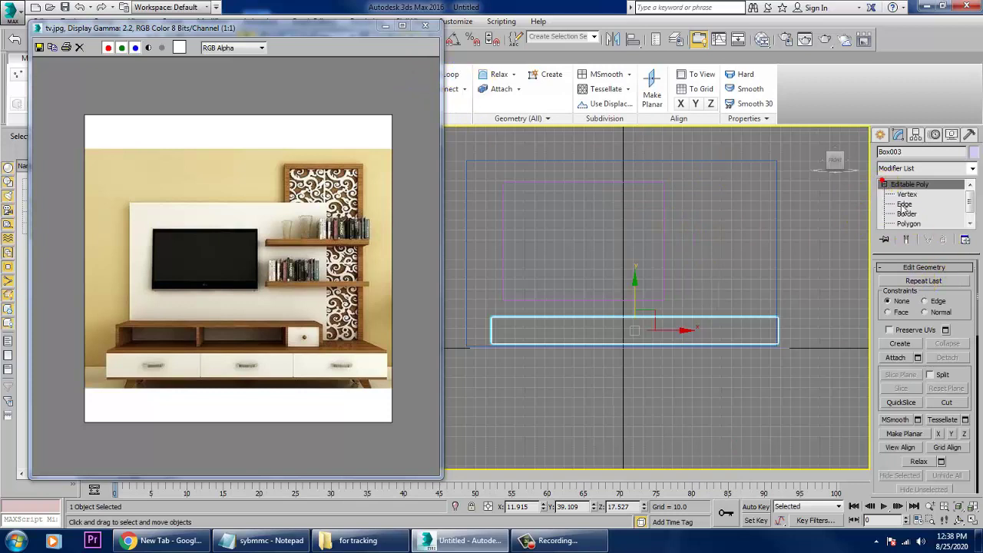
pyautogui.click(904, 203)
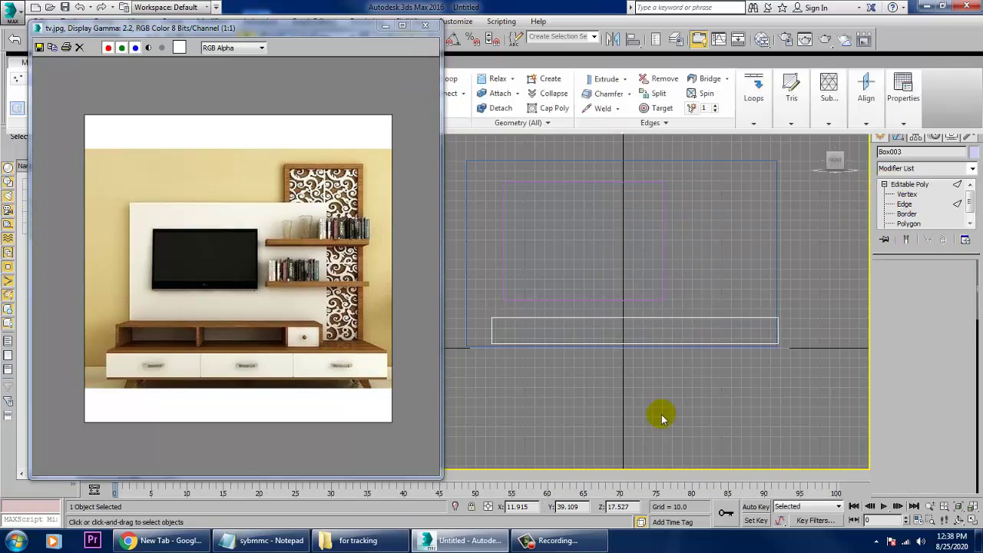
pyautogui.scroll(5, 922, 414)
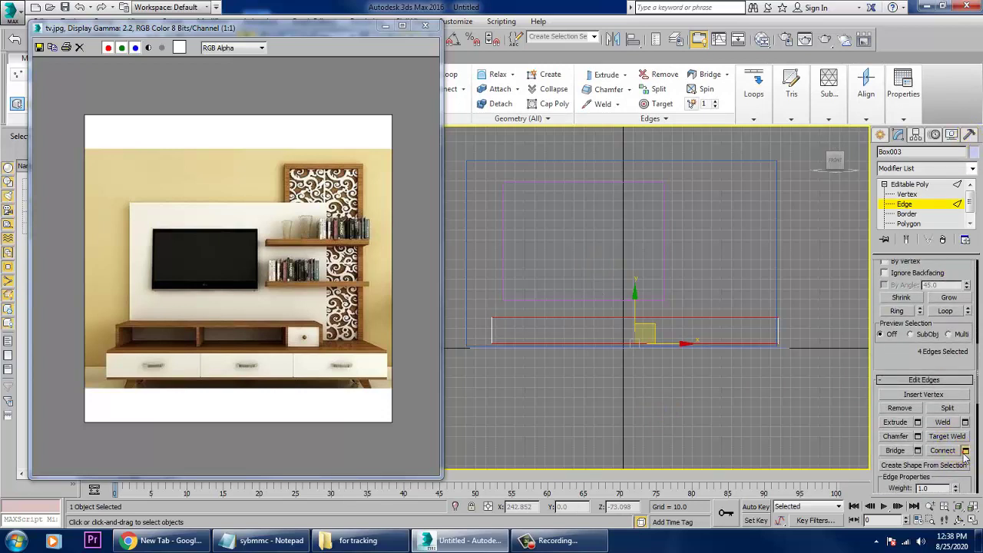
pyautogui.click(965, 451)
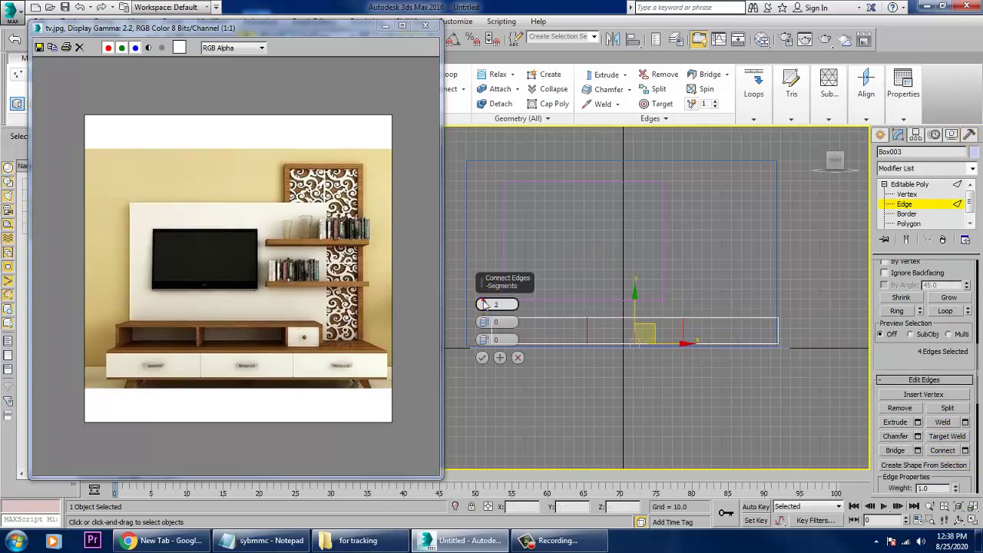
pyautogui.click(481, 357)
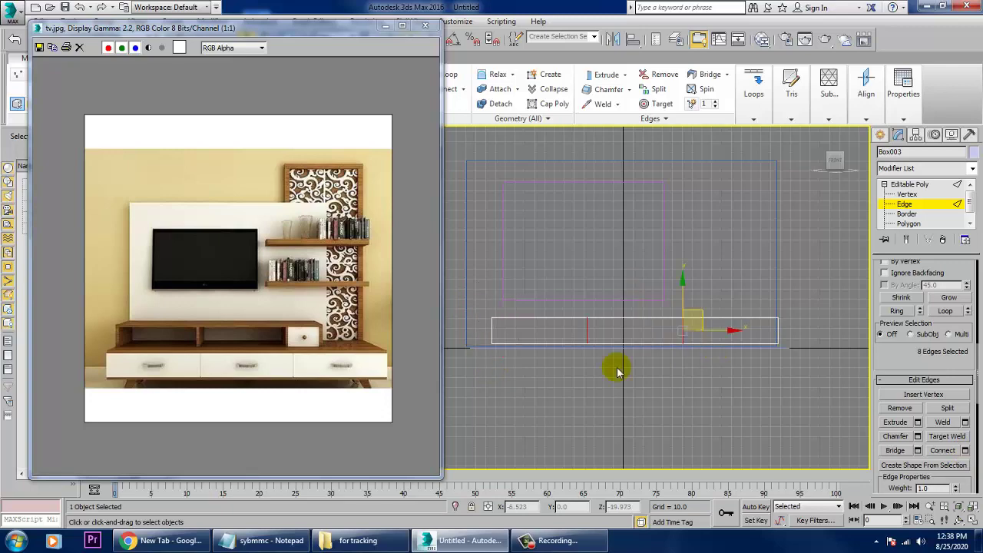
# Inset the cabinet's three front polygons individually, using By Polygon with an amount of about 1.388
pyautogui.hotkey('alt', 'w')
pyautogui.rightClick(735, 378)
pyautogui.hotkey('alt', 'w')
pyautogui.keyDown('alt'); pyautogui.moveTo(736, 377); pyautogui.dragTo(691, 358, button='middle'); pyautogui.keyUp('alt')
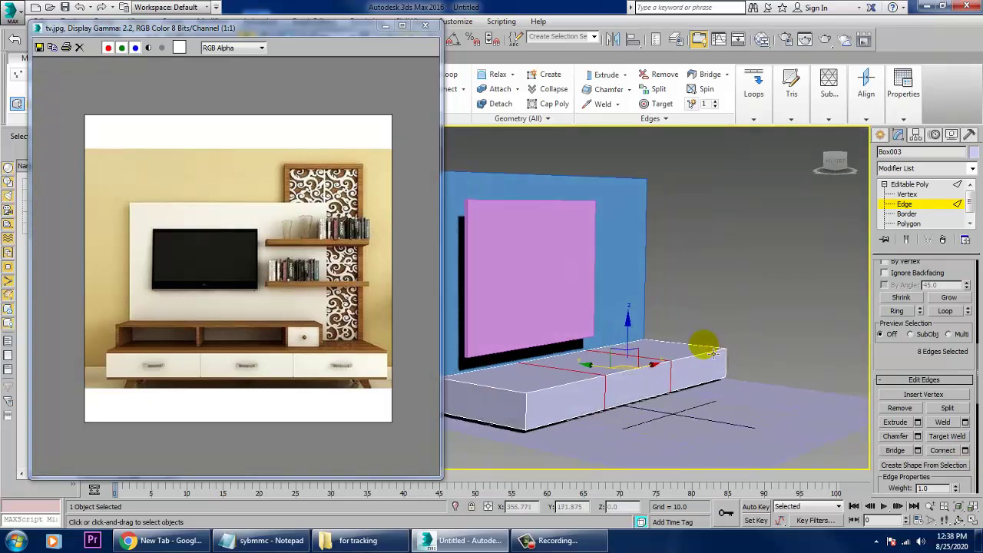
pyautogui.press('4')
pyautogui.click(642, 382)
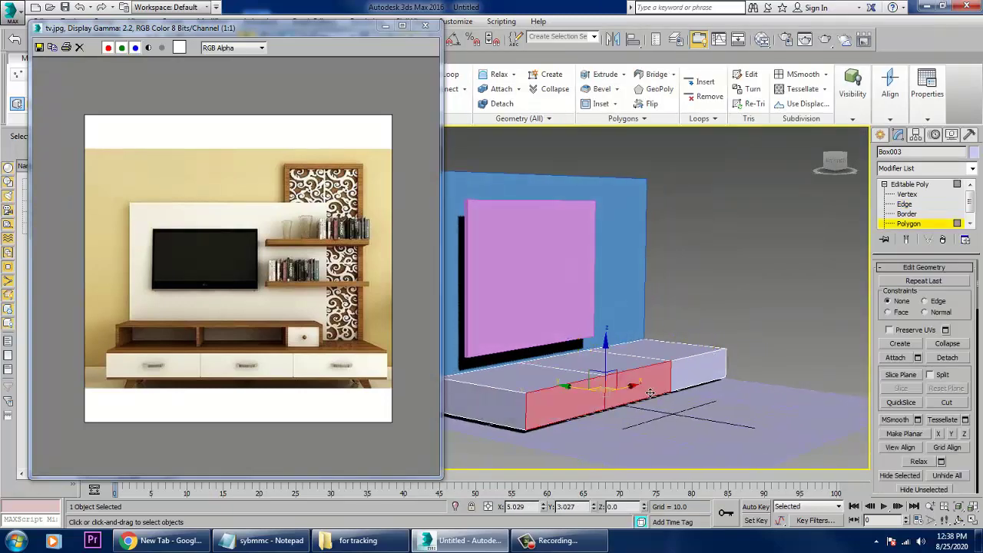
pyautogui.keyDown('ctrl'); pyautogui.click(708, 376); pyautogui.keyUp('ctrl')
pyautogui.moveTo(964, 470); pyautogui.dragTo(976, 80)
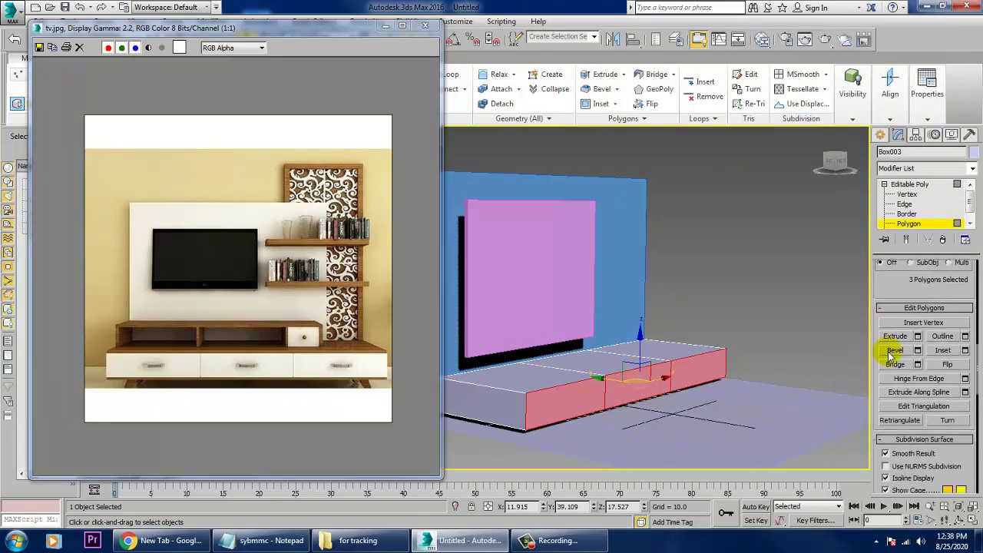
pyautogui.click(965, 350)
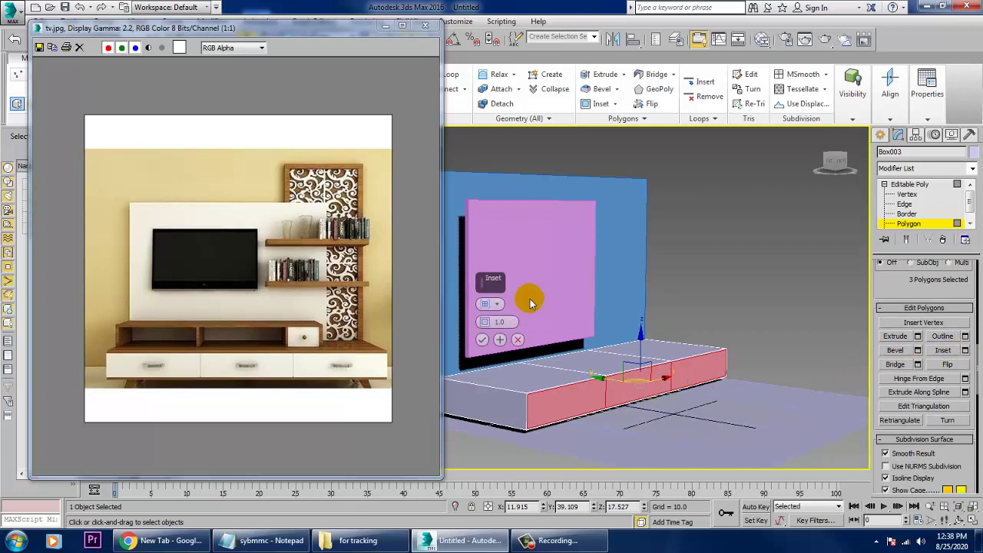
pyautogui.click(497, 305)
pyautogui.click(522, 326)
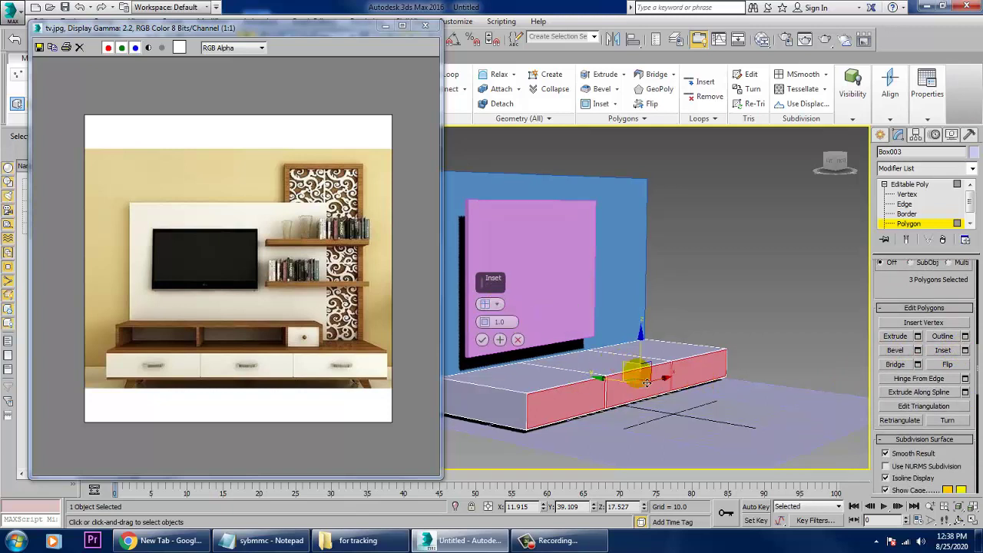
pyautogui.scroll(5, 468, 328)
pyautogui.moveTo(486, 323); pyautogui.dragTo(485, 327)
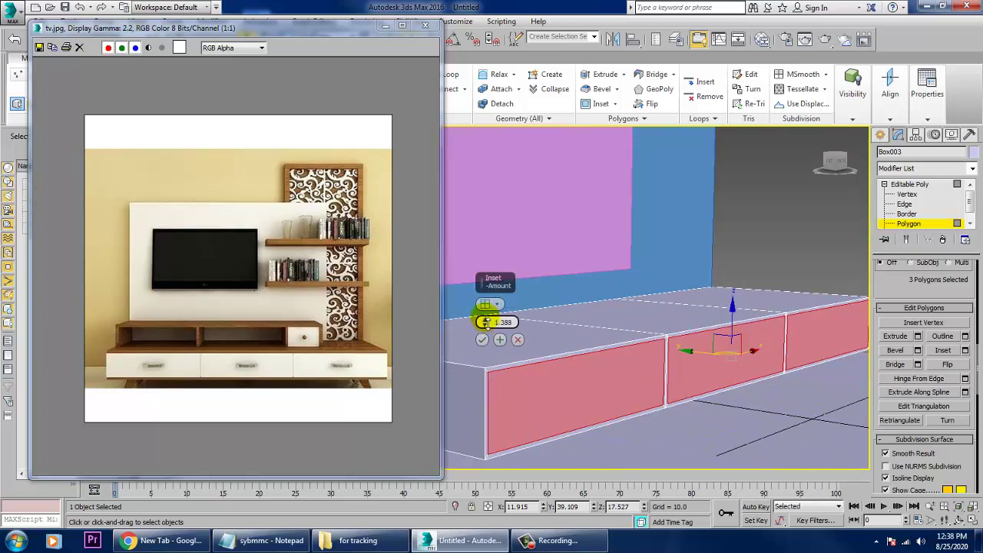
pyautogui.click(482, 341)
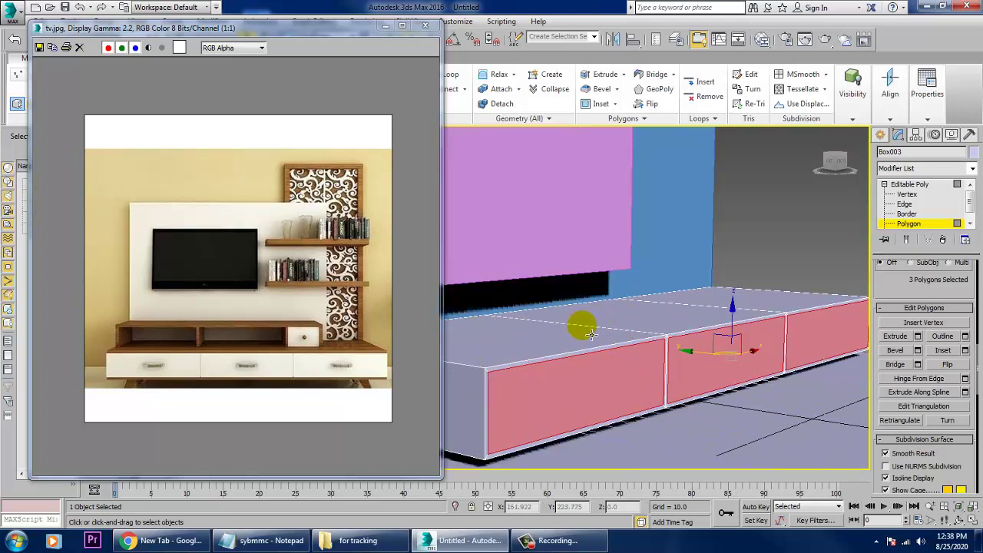
# Leave polygon editing and move the TV box up out of the way in the Front view, to about Z 214
pyautogui.hotkey('alt', 'w')
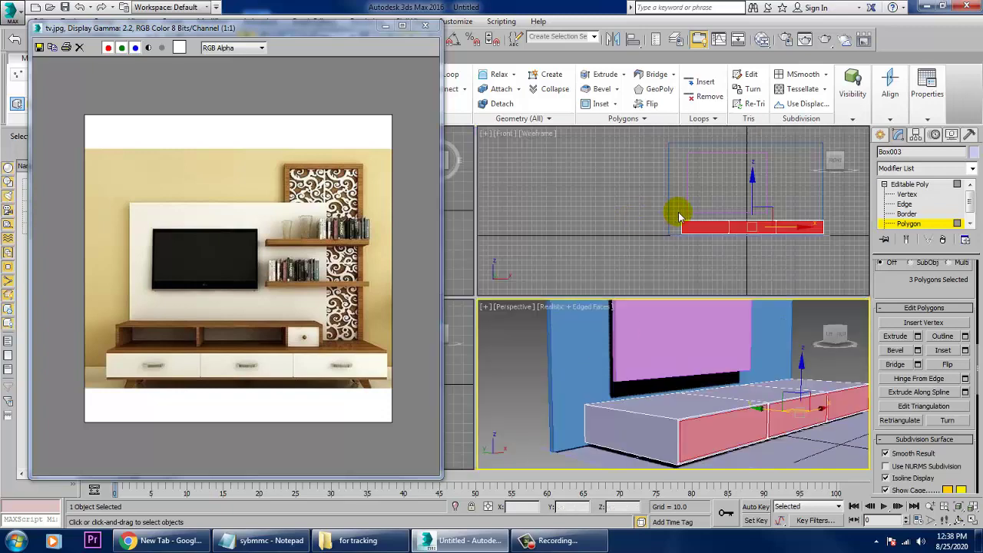
pyautogui.hotkey('alt', 'w')
pyautogui.click(910, 185)
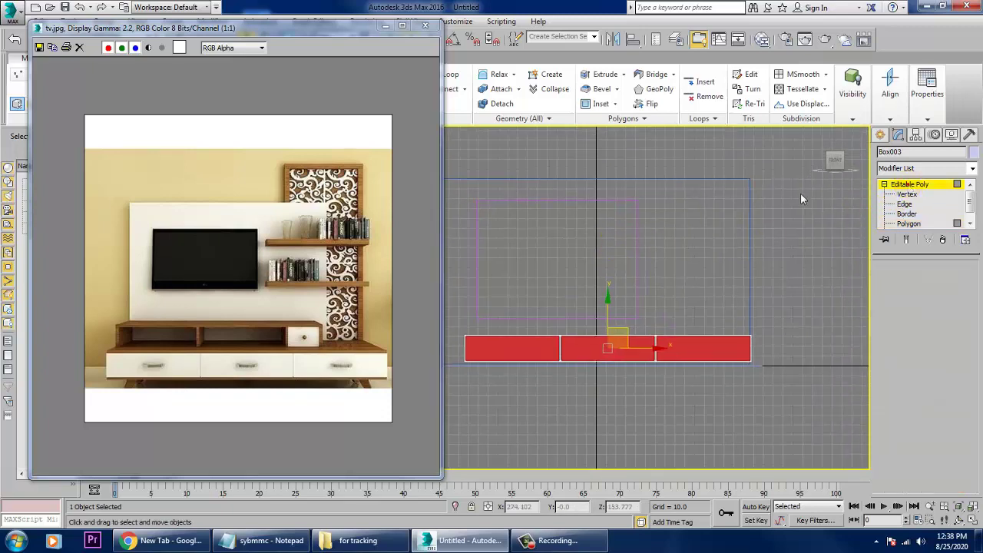
pyautogui.click(581, 202)
pyautogui.moveTo(553, 228); pyautogui.dragTo(589, 153)
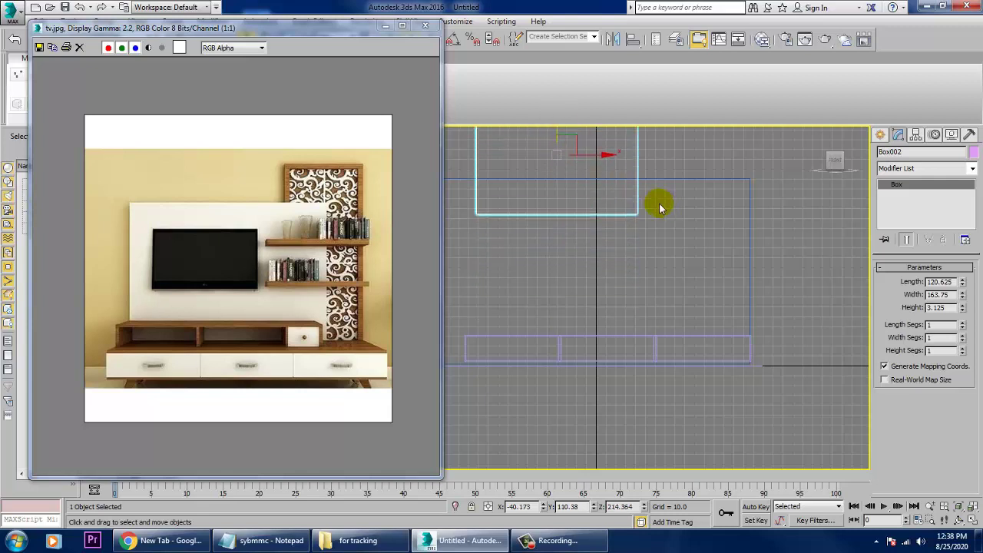
# Draw an open three-segment line on top of the cabinet in the Front view, about 223 wide and 26 high, with vertical sides
pyautogui.click(880, 136)
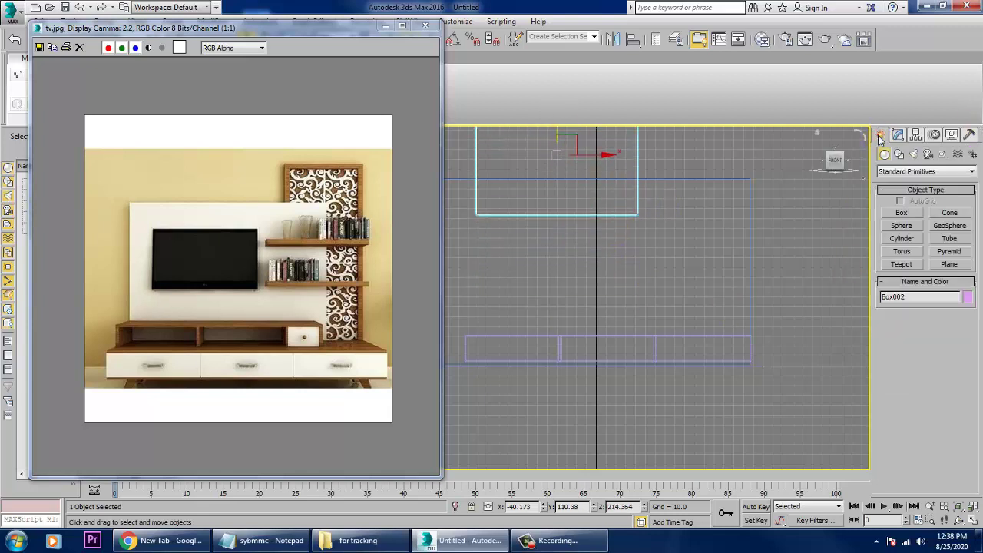
pyautogui.click(898, 154)
pyautogui.click(902, 223)
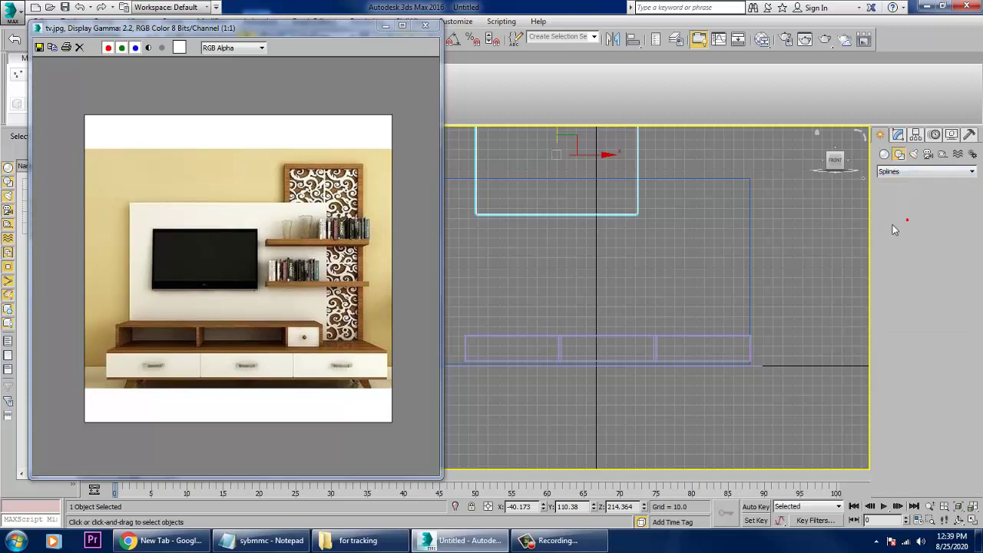
pyautogui.moveTo(542, 268); pyautogui.dragTo(630, 264, button='middle')
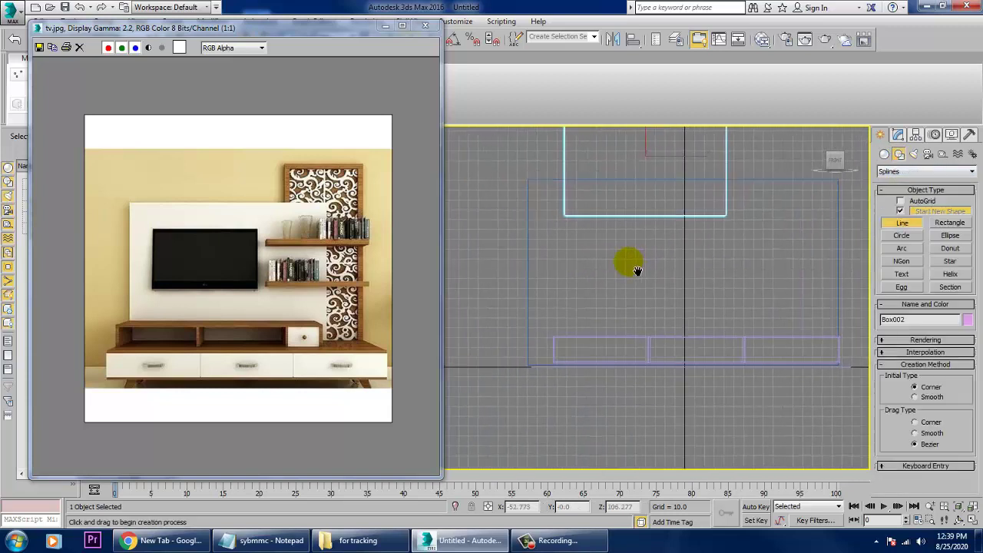
pyautogui.click(541, 334)
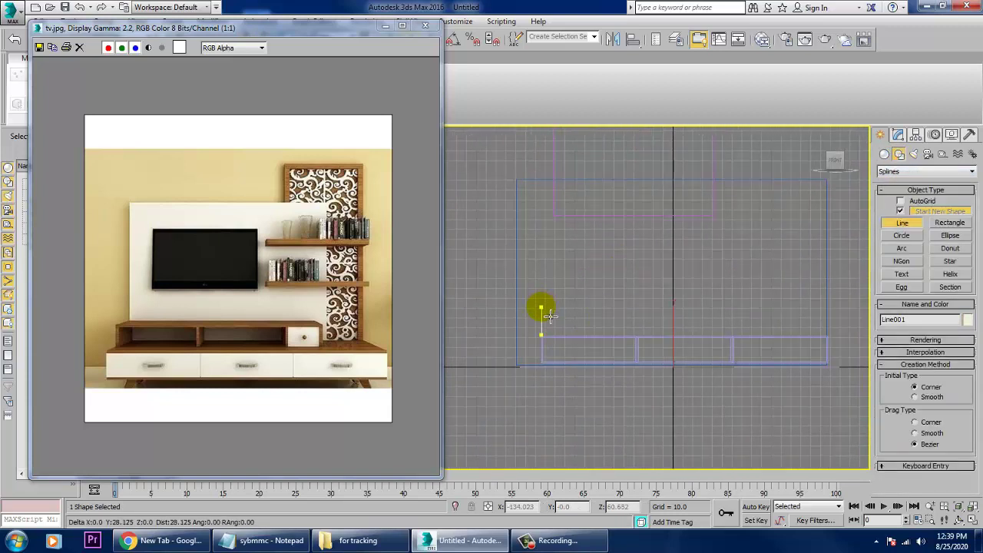
pyautogui.click(552, 319)
pyautogui.click(737, 315)
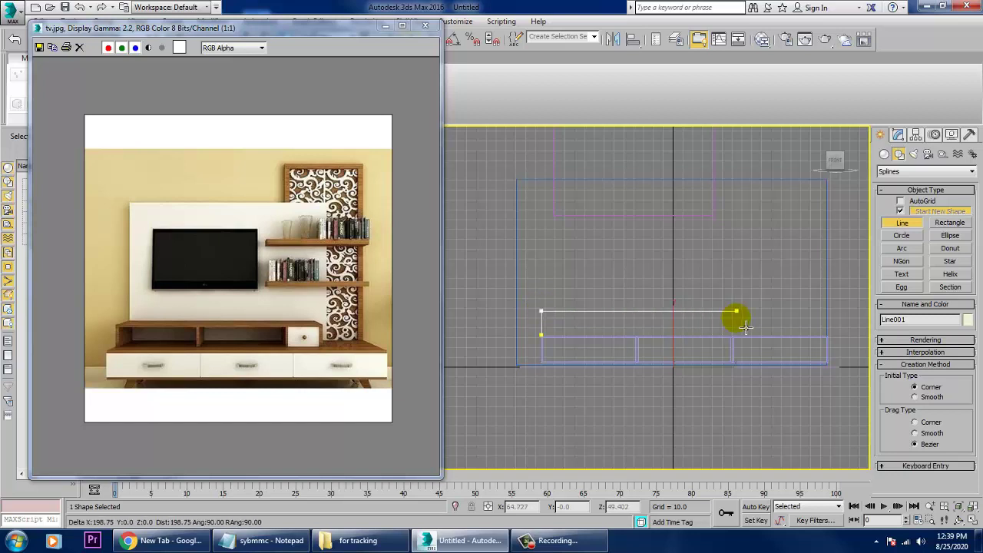
pyautogui.click(760, 314)
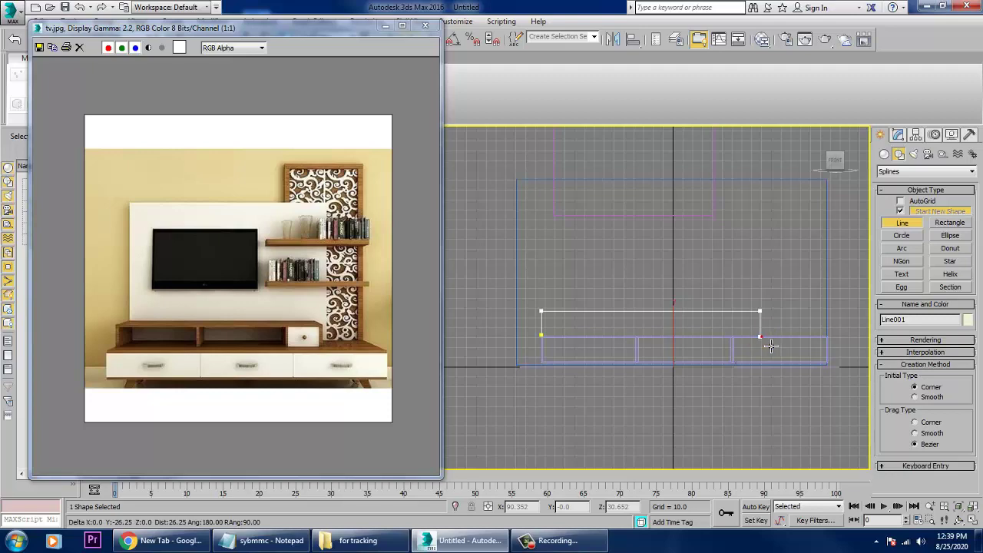
pyautogui.keyDown('shift'); pyautogui.click(762, 337); pyautogui.keyUp('shift')
pyautogui.keyDown('shift'); pyautogui.rightClick(762, 338); pyautogui.keyUp('shift')
pyautogui.rightClick(699, 378)
pyautogui.rightClick(698, 378)
# Enable the line in the viewport with a rectangular section, length 36.42 and width 3.4, to form the shelf frame
pyautogui.hotkey('alt', 'w')
pyautogui.middleClick(776, 402)
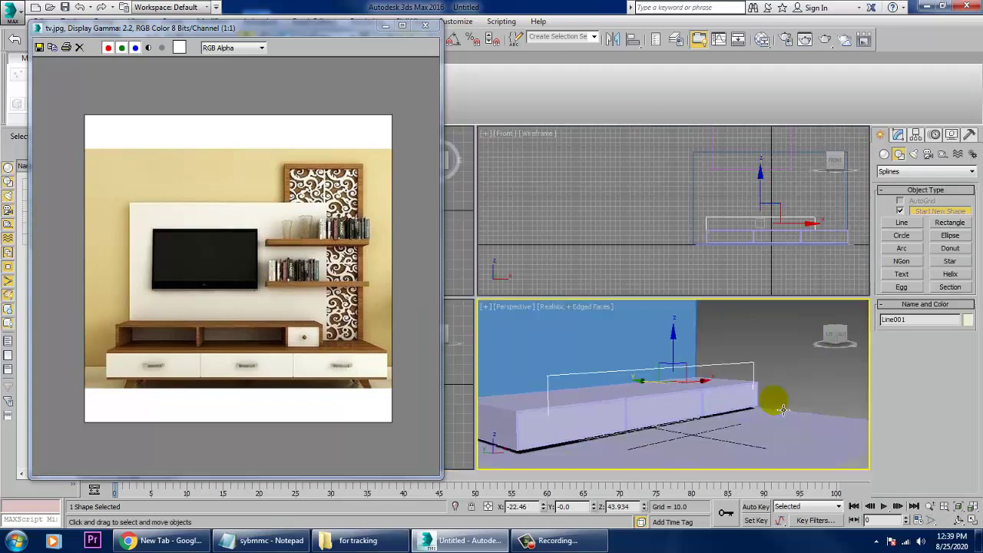
pyautogui.hotkey('alt', 'w')
pyautogui.scroll(-4, 763, 378)
pyautogui.scroll(-1, 721, 398)
pyautogui.keyDown('alt'); pyautogui.moveTo(752, 389); pyautogui.dragTo(740, 329, button='middle'); pyautogui.keyUp('alt')
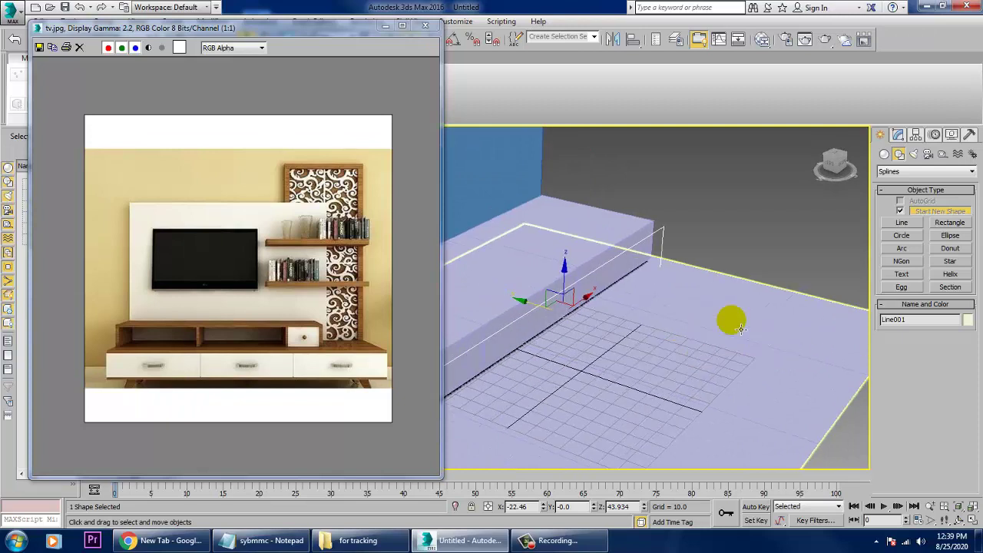
pyautogui.click(898, 134)
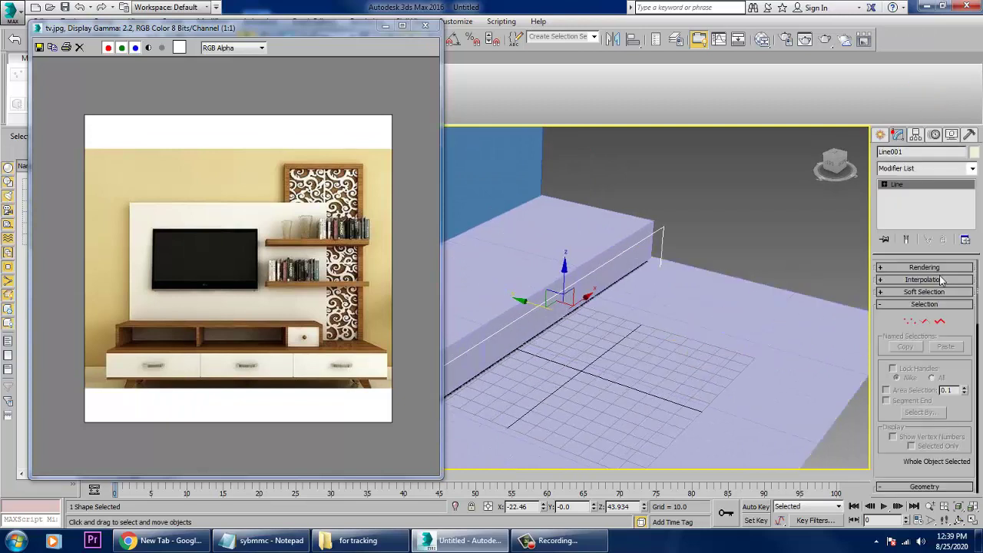
pyautogui.click(892, 267)
pyautogui.click(895, 289)
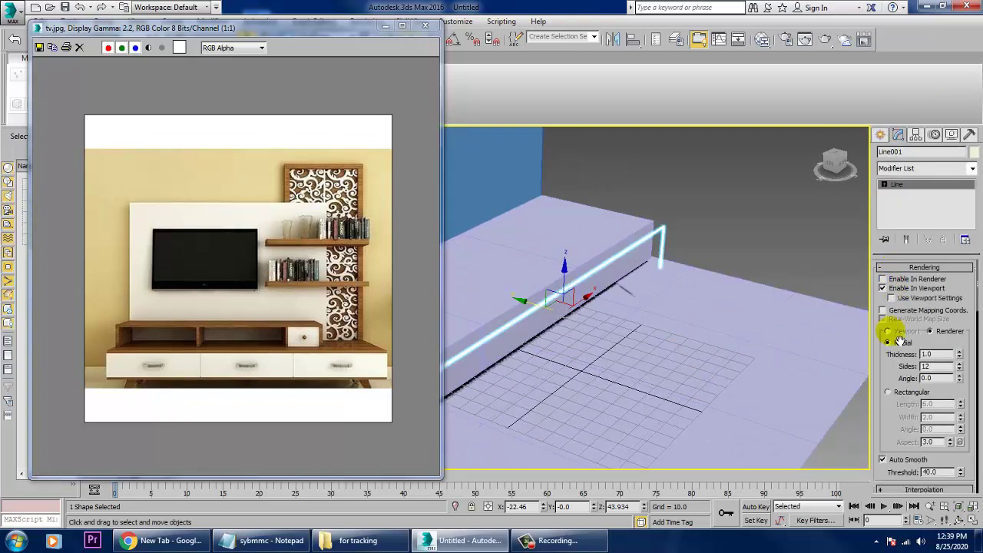
pyautogui.click(903, 392)
pyautogui.moveTo(962, 404); pyautogui.dragTo(921, 97)
pyautogui.moveTo(962, 419); pyautogui.dragTo(962, 378)
# Move the shelf frame back over the cabinet towards the wall panel, to about Y 91
pyautogui.moveTo(662, 357); pyautogui.dragTo(748, 335, button='middle')
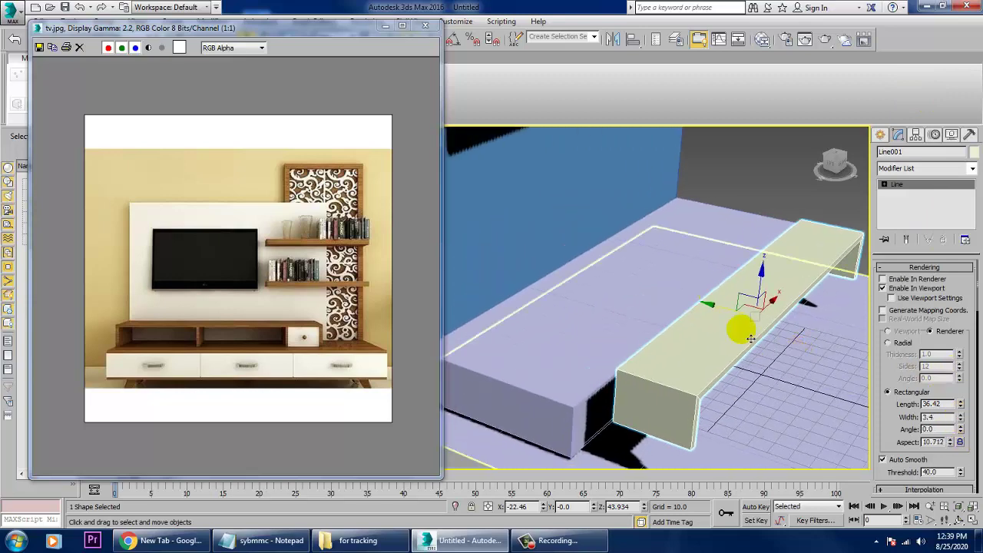
pyautogui.moveTo(720, 310); pyautogui.dragTo(621, 289)
pyautogui.keyDown('alt'); pyautogui.moveTo(620, 289); pyautogui.dragTo(542, 259, button='middle'); pyautogui.keyUp('alt')
pyautogui.hotkey('alt', 'w')
pyautogui.rightClick(472, 235)
pyautogui.hotkey('alt', 'w')
pyautogui.press('z')
pyautogui.moveTo(472, 235); pyautogui.dragTo(710, 239, button='middle')
pyautogui.scroll(-3, 639, 261)
pyautogui.moveTo(639, 261); pyautogui.dragTo(669, 279, button='middle')
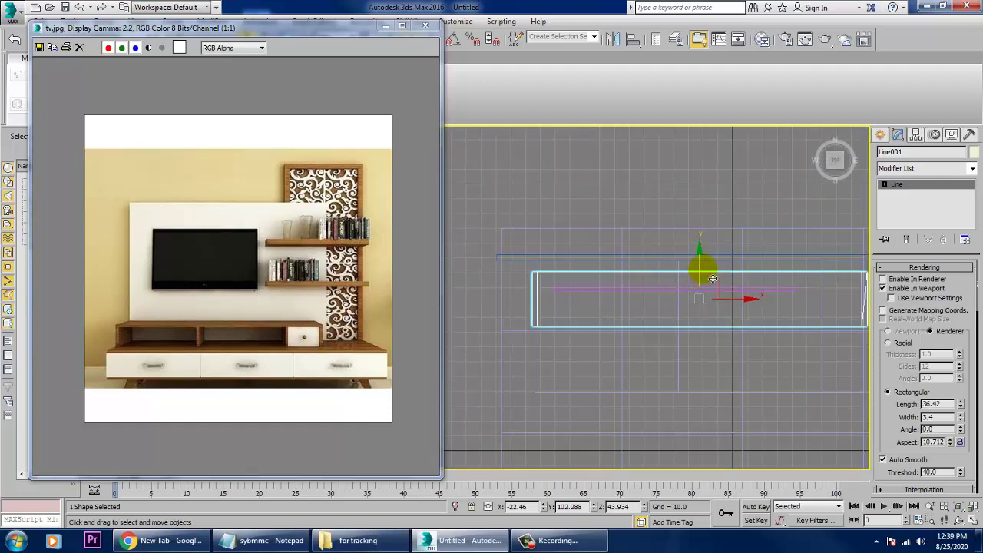
pyautogui.moveTo(699, 256); pyautogui.dragTo(731, 281)
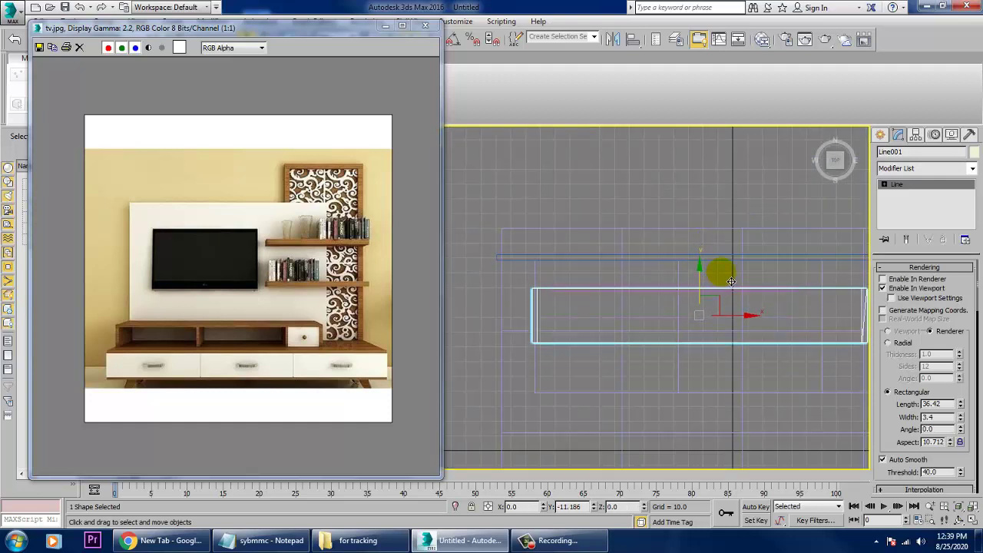
# Move the shelf frame back against the wall panel in the side view, to about Y 110
pyautogui.hotkey('alt', 'w')
pyautogui.rightClick(741, 366)
pyautogui.hotkey('alt', 'w')
pyautogui.keyDown('alt'); pyautogui.moveTo(709, 355); pyautogui.dragTo(749, 330, button='middle'); pyautogui.keyUp('alt')
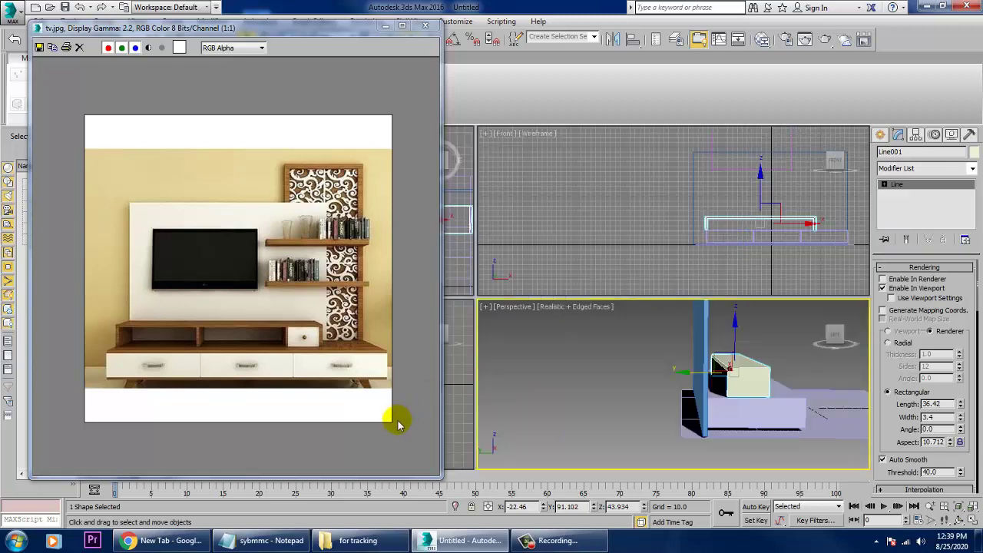
pyautogui.hotkey('alt', 'w')
pyautogui.moveTo(590, 388); pyautogui.dragTo(744, 350, button='middle')
pyautogui.scroll(-3, 673, 342)
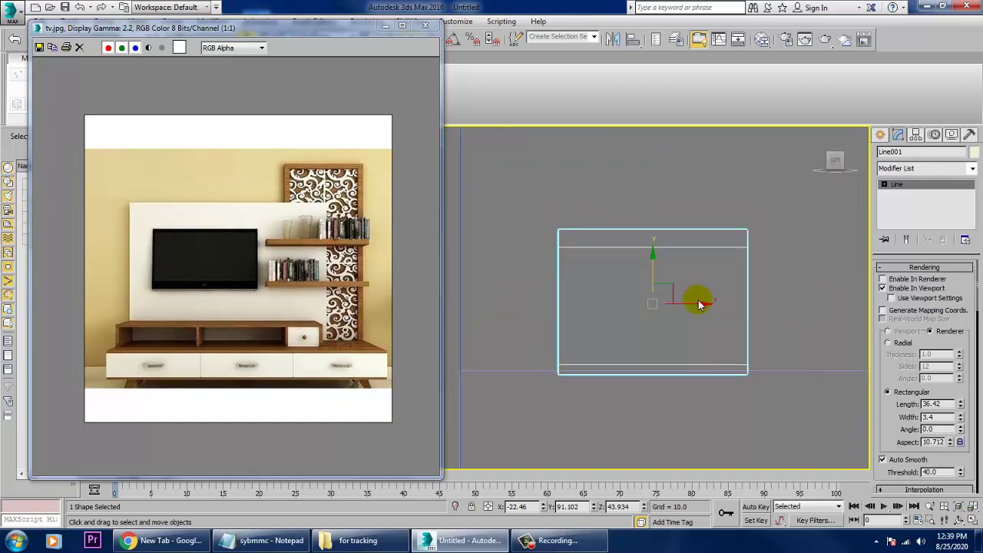
pyautogui.moveTo(694, 313); pyautogui.dragTo(607, 309)
pyautogui.hotkey('alt', 'w')
pyautogui.rightClick(783, 408)
pyautogui.hotkey('alt', 'w')
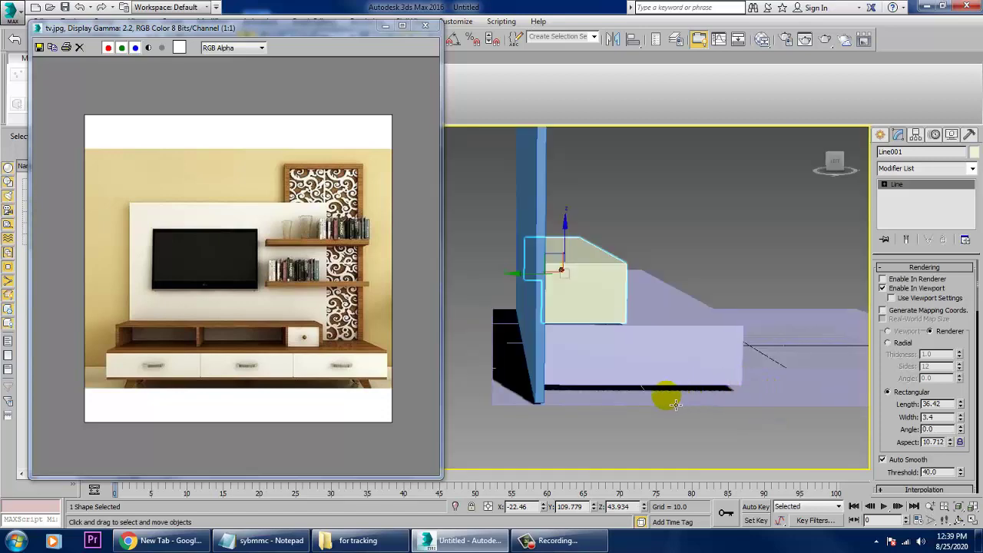
# Align the shelf frame with the cabinet's end and top in the Front view, to about X -19.4 and Z 40.9
pyautogui.press('f')
pyautogui.press('z')
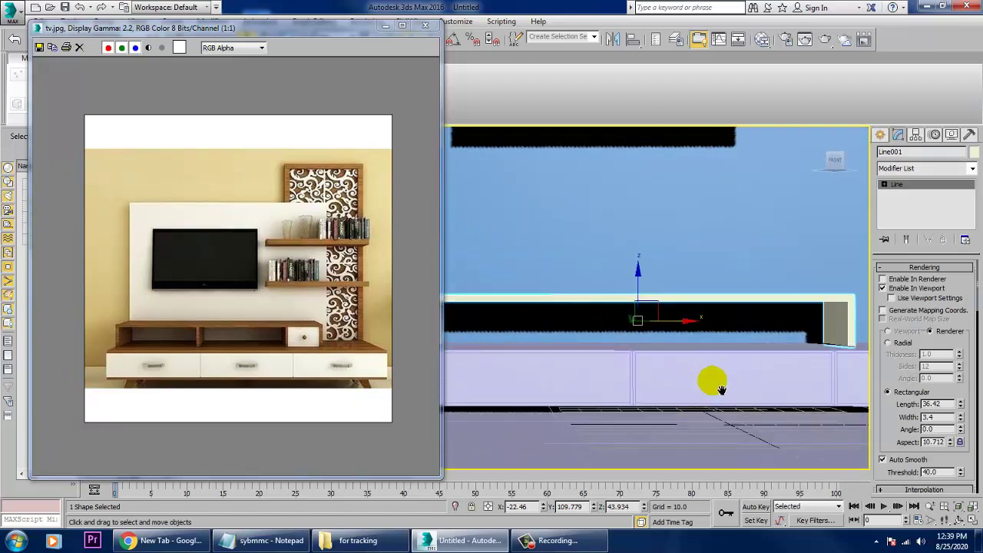
pyautogui.hotkey('alt', 'w')
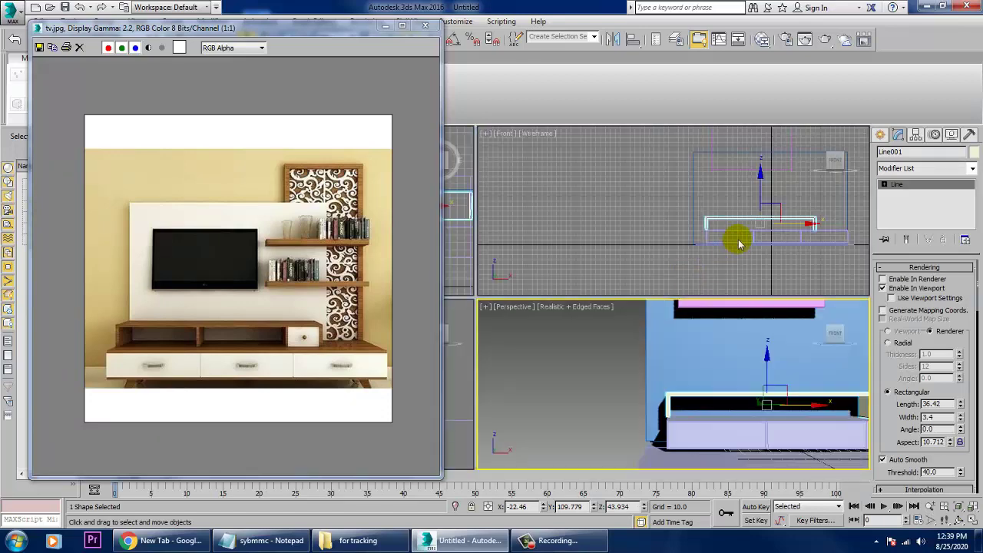
pyautogui.rightClick(739, 241)
pyautogui.hotkey('alt', 'w')
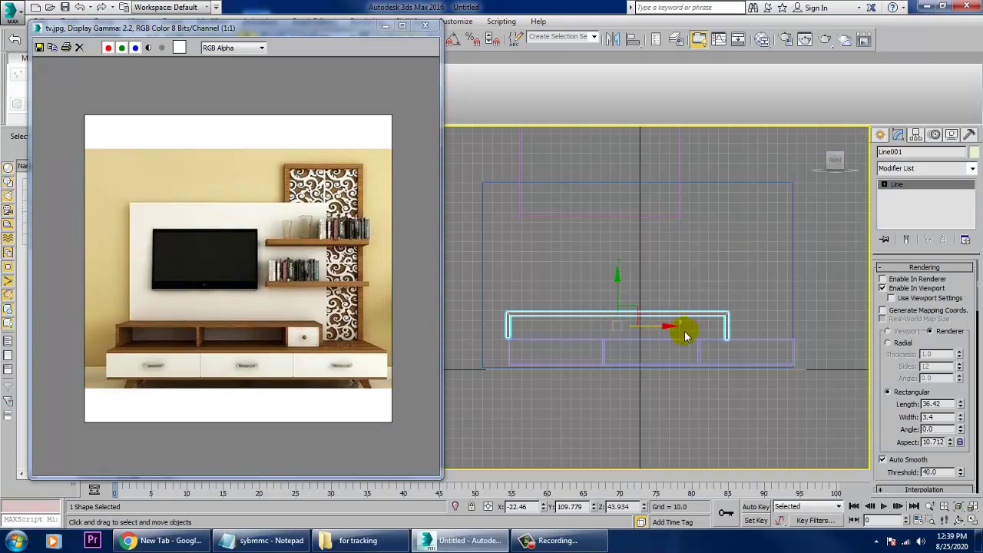
pyautogui.moveTo(664, 336); pyautogui.dragTo(666, 338)
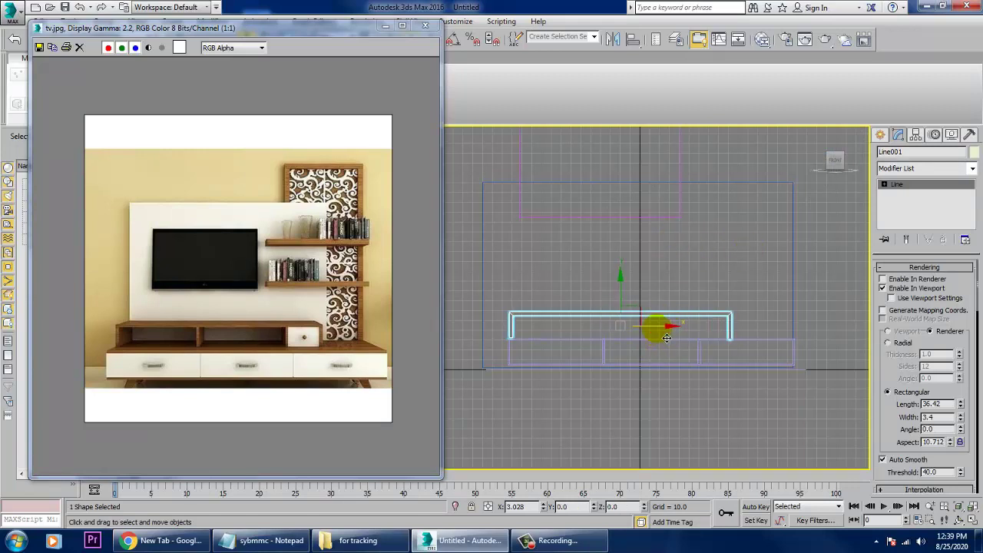
pyautogui.moveTo(628, 304); pyautogui.dragTo(628, 308)
# Convert the shelf frame line to an Editable Poly
pyautogui.hotkey('alt', 'w')
pyautogui.middleClick(658, 403)
pyautogui.hotkey('alt', 'w')
pyautogui.keyDown('alt'); pyautogui.moveTo(653, 369); pyautogui.dragTo(612, 357, button='middle'); pyautogui.keyUp('alt')
pyautogui.rightClick(613, 357)
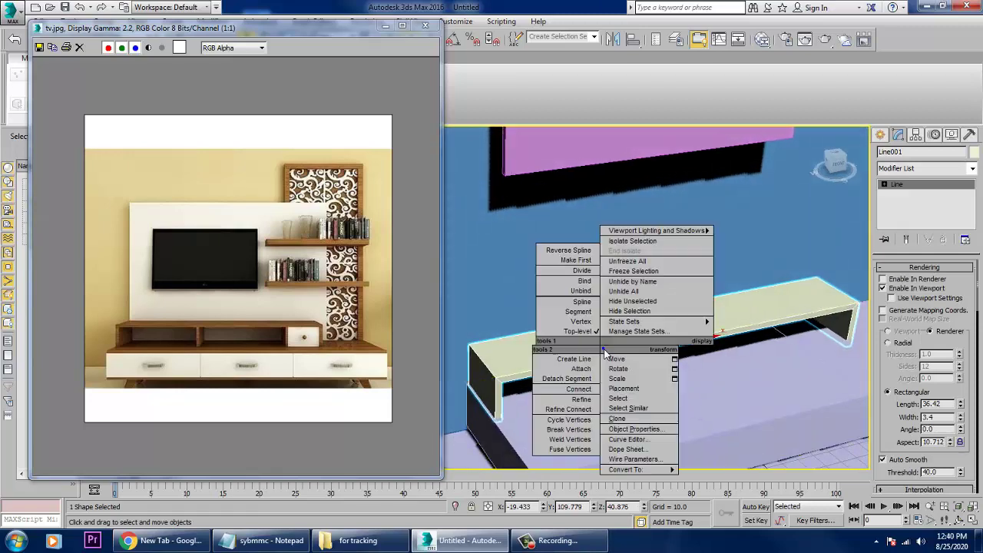
pyautogui.moveTo(630, 469)
pyautogui.click(730, 490)
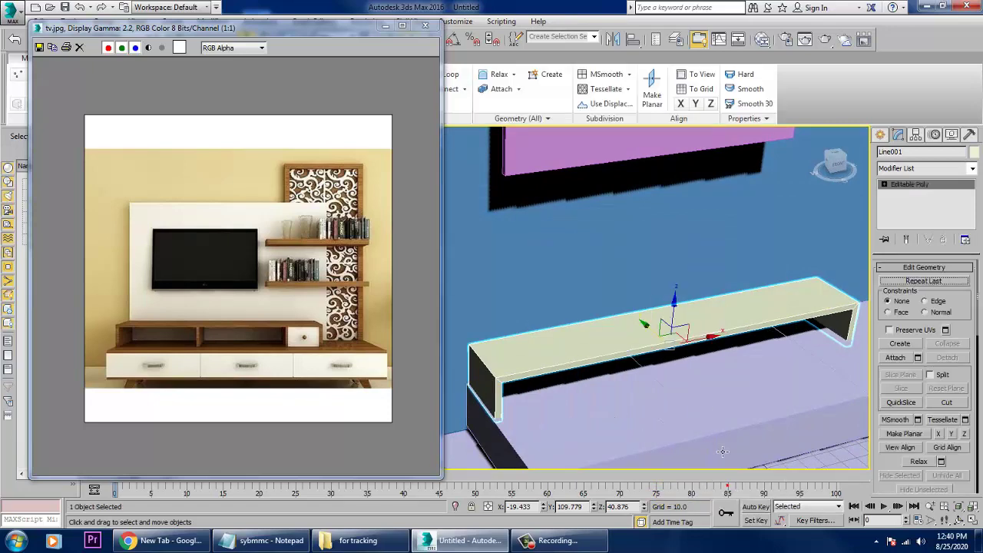
# Deepen the shelf frame by moving its front vertices forward to about Y 78, and leave vertex editing
pyautogui.keyDown('alt'); pyautogui.moveTo(749, 353); pyautogui.dragTo(760, 324, button='middle'); pyautogui.keyUp('alt')
pyautogui.press('1')
pyautogui.click(703, 346)
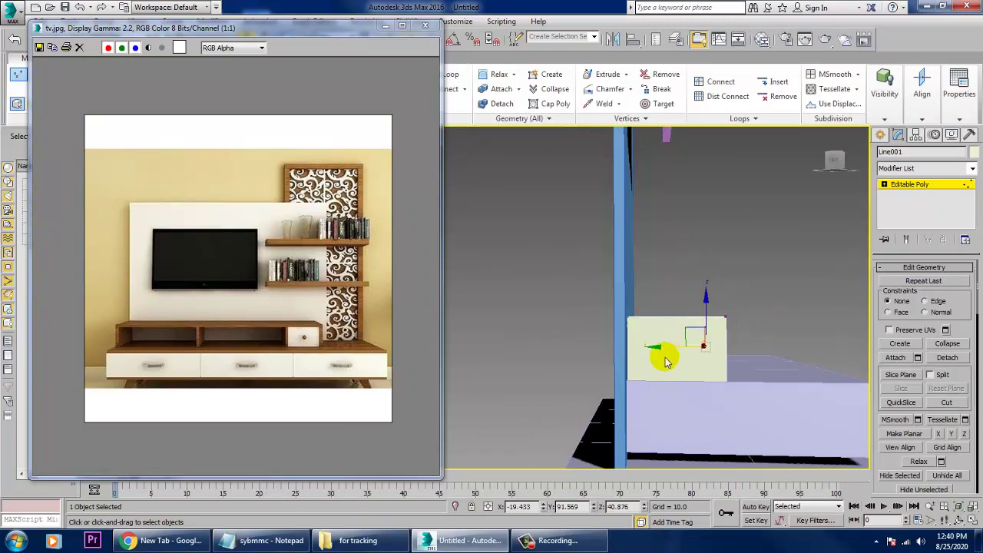
pyautogui.moveTo(672, 356); pyautogui.dragTo(703, 356)
pyautogui.keyDown('alt'); pyautogui.moveTo(579, 350); pyautogui.dragTo(612, 356, button='middle'); pyautogui.keyUp('alt')
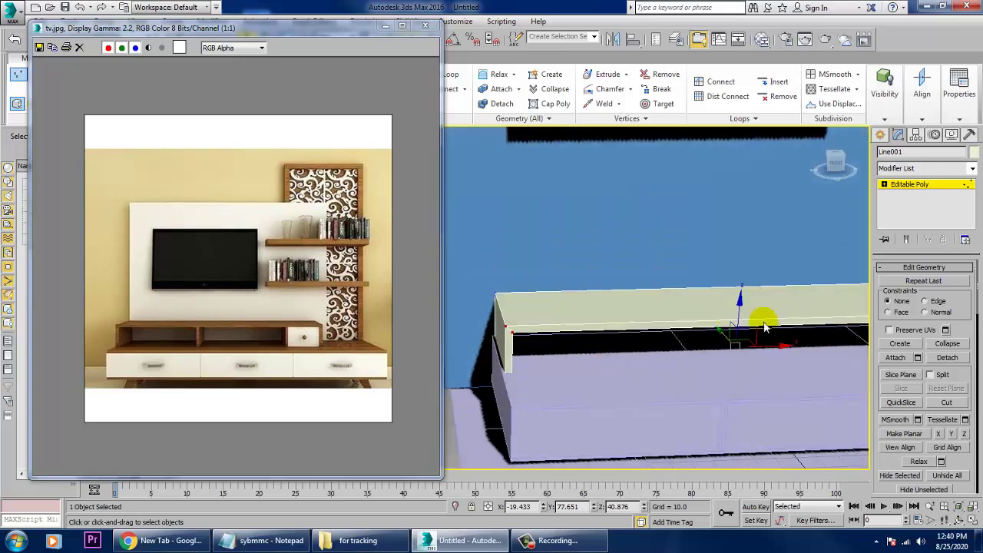
pyautogui.click(906, 185)
pyautogui.hotkey('alt', 'w')
pyautogui.moveTo(760, 235); pyautogui.dragTo(743, 236, button='middle')
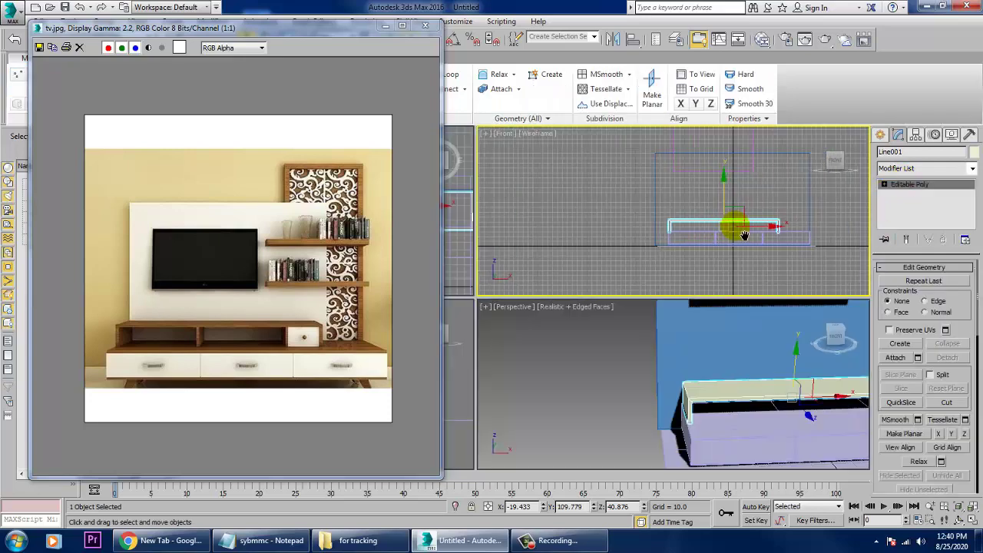
# Connect the long horizontal edges of the shelf frame's top board with 2 segments
pyautogui.hotkey('alt', 'w')
pyautogui.press('2')
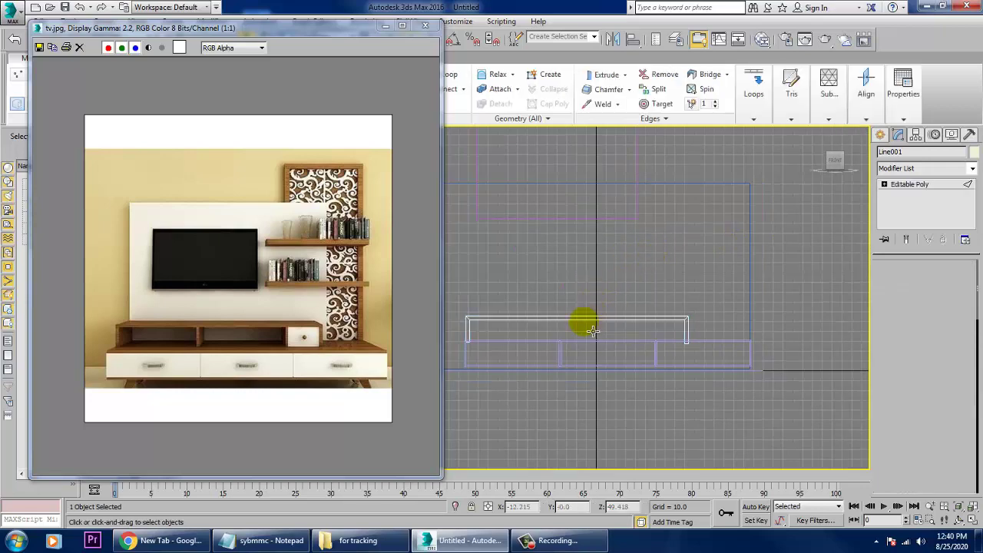
pyautogui.click(565, 298)
pyautogui.moveTo(972, 476); pyautogui.dragTo(963, 168)
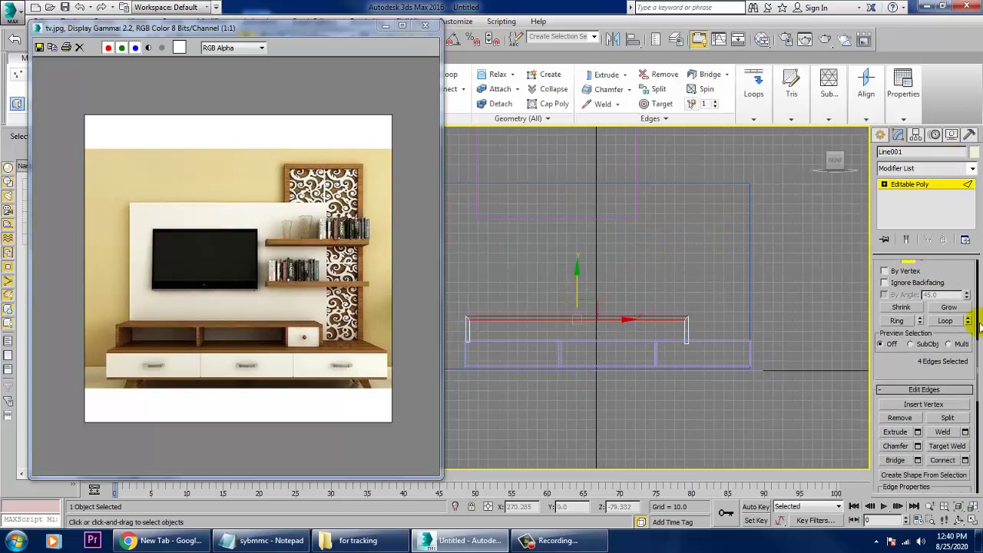
pyautogui.click(965, 460)
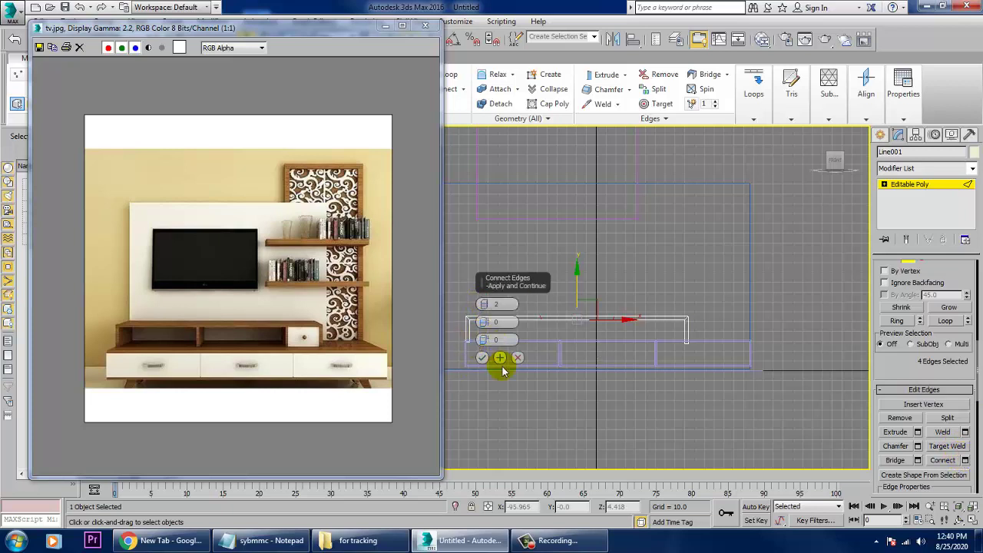
pyautogui.click(482, 358)
# Narrow the two new vertex rows to divider thickness and place them above the cabinet's first drawer divider, around X -36.2
pyautogui.press('1')
pyautogui.moveTo(628, 355); pyautogui.dragTo(627, 352)
pyautogui.moveTo(530, 296); pyautogui.dragTo(584, 335)
pyautogui.click(648, 326)
pyautogui.moveTo(550, 267); pyautogui.dragTo(614, 328)
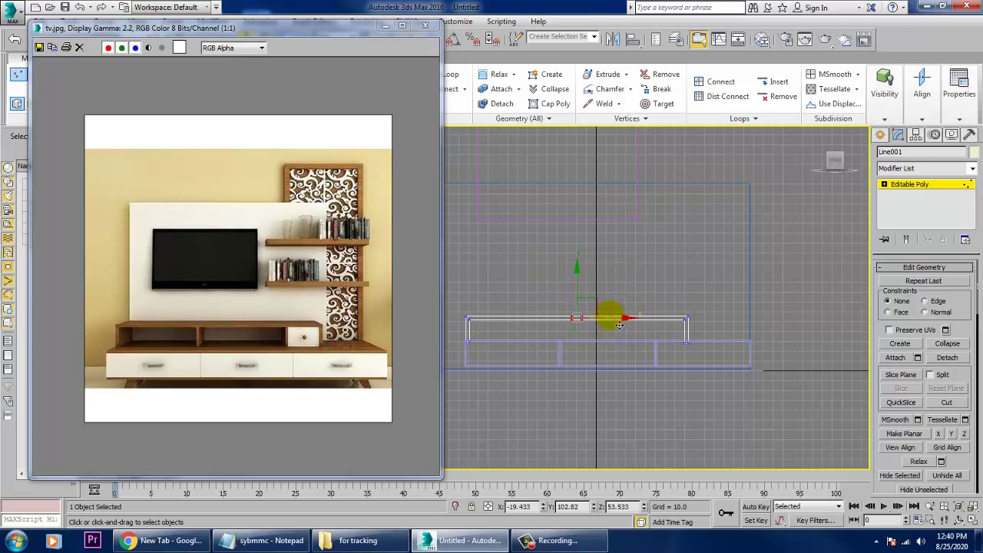
pyautogui.scroll(4, 575, 338)
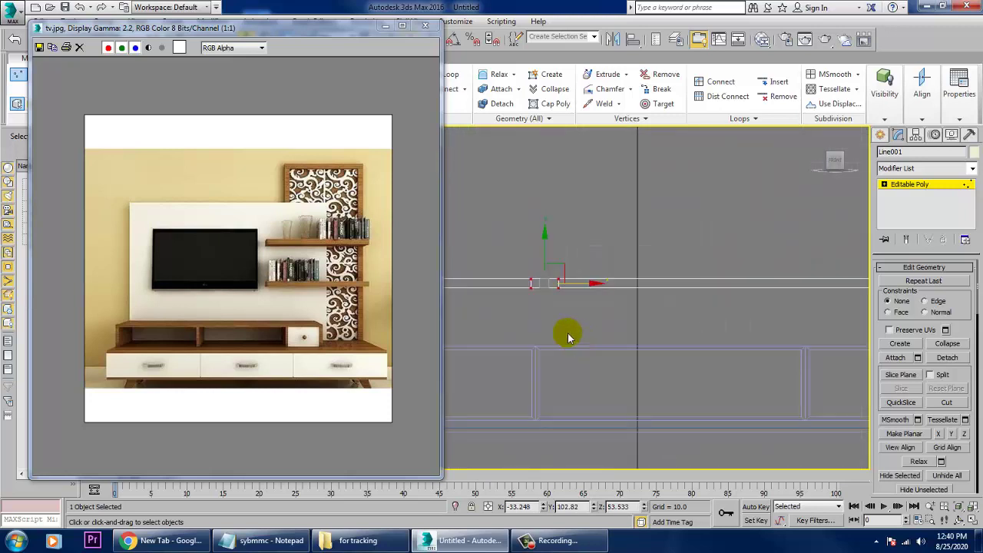
pyautogui.press('1')
pyautogui.moveTo(591, 217); pyautogui.dragTo(553, 304)
pyautogui.press('1')
pyautogui.moveTo(610, 233); pyautogui.dragTo(587, 295)
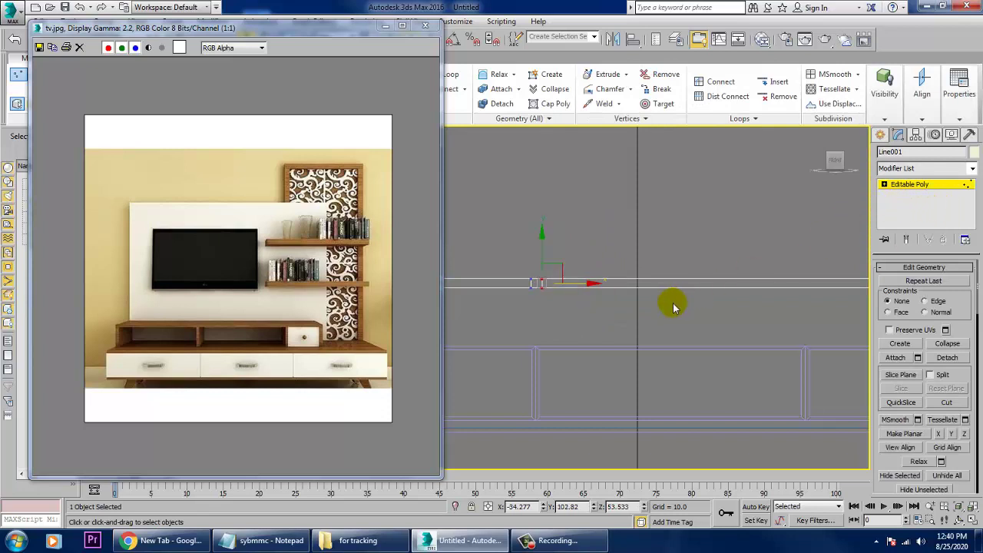
# Extrude the small underside polygon between the new edges and lower it to the cabinet top, about Z 31, as a divider
pyautogui.press('4')
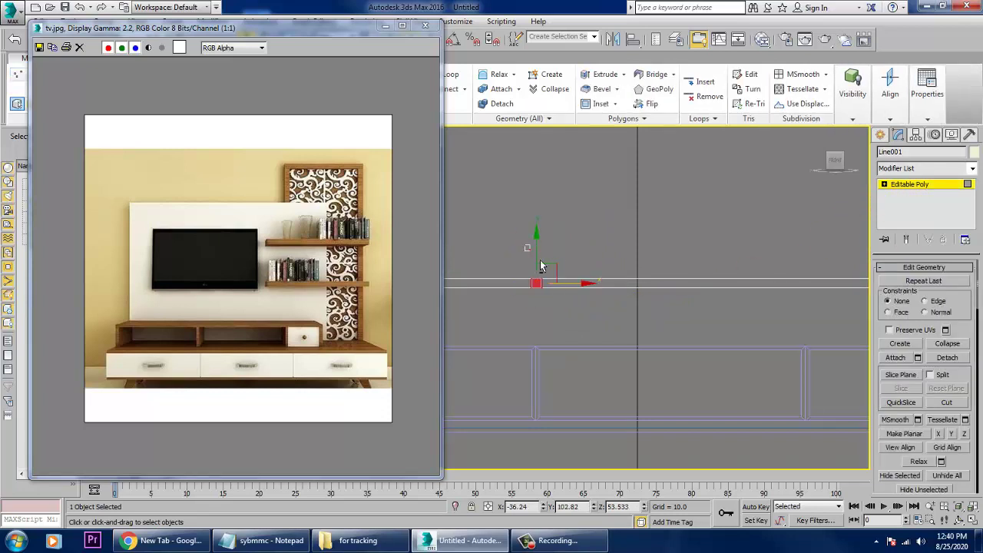
pyautogui.click(559, 284)
pyautogui.moveTo(897, 470); pyautogui.dragTo(862, 45)
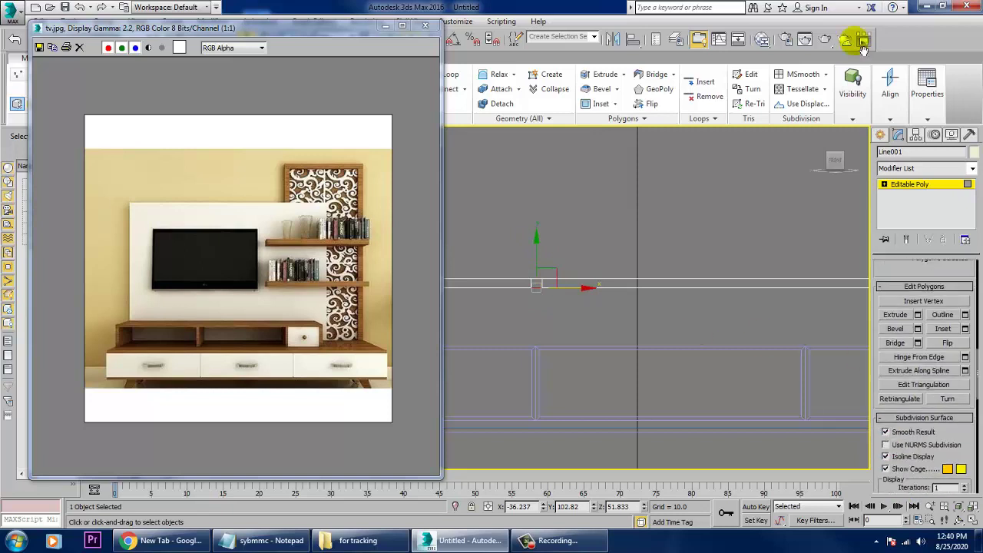
pyautogui.click(918, 315)
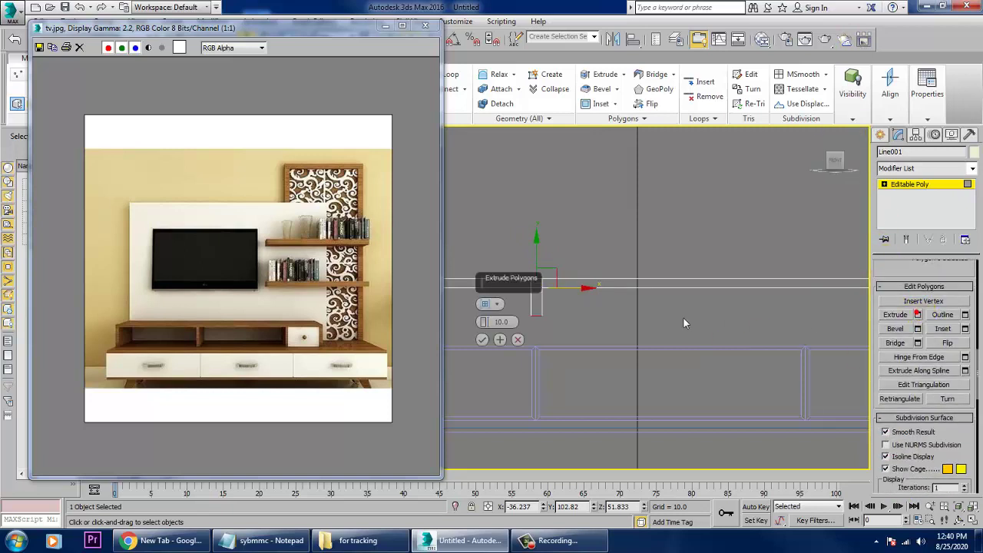
pyautogui.click(483, 339)
pyautogui.moveTo(557, 323); pyautogui.dragTo(557, 326)
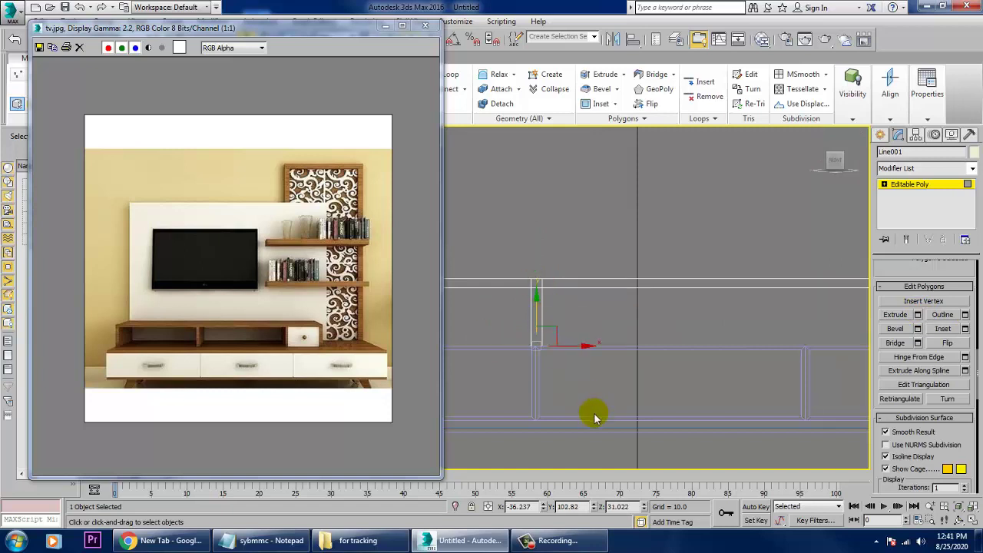
# Connect the top board's edges between the new divider and the far end leg with two segments
pyautogui.moveTo(744, 356); pyautogui.dragTo(596, 373, button='middle')
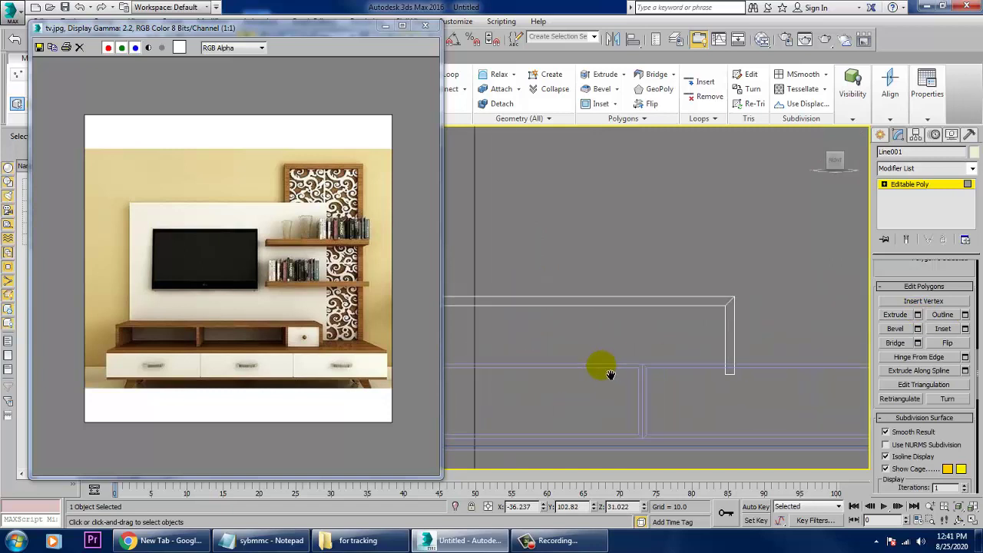
pyautogui.click(884, 185)
pyautogui.click(905, 205)
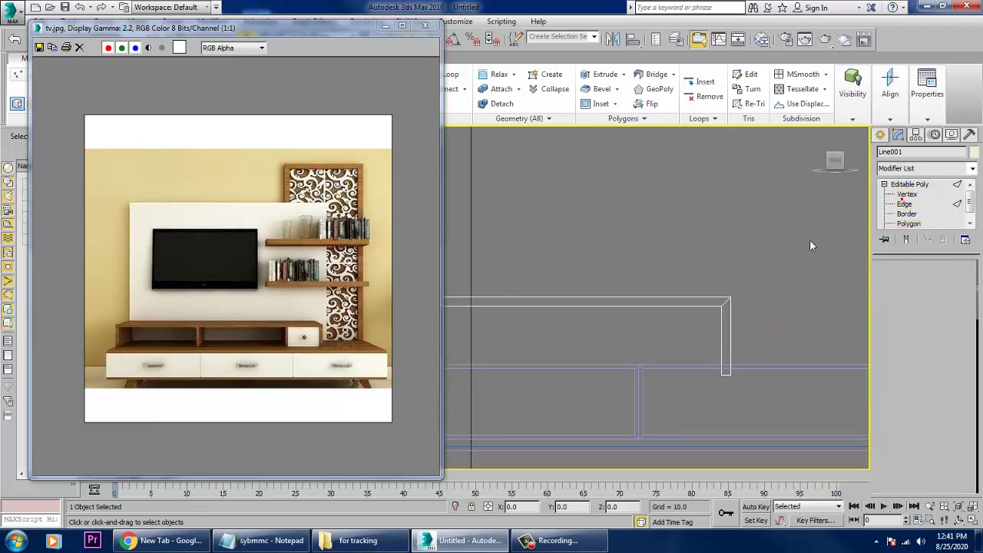
pyautogui.moveTo(627, 276); pyautogui.dragTo(659, 338)
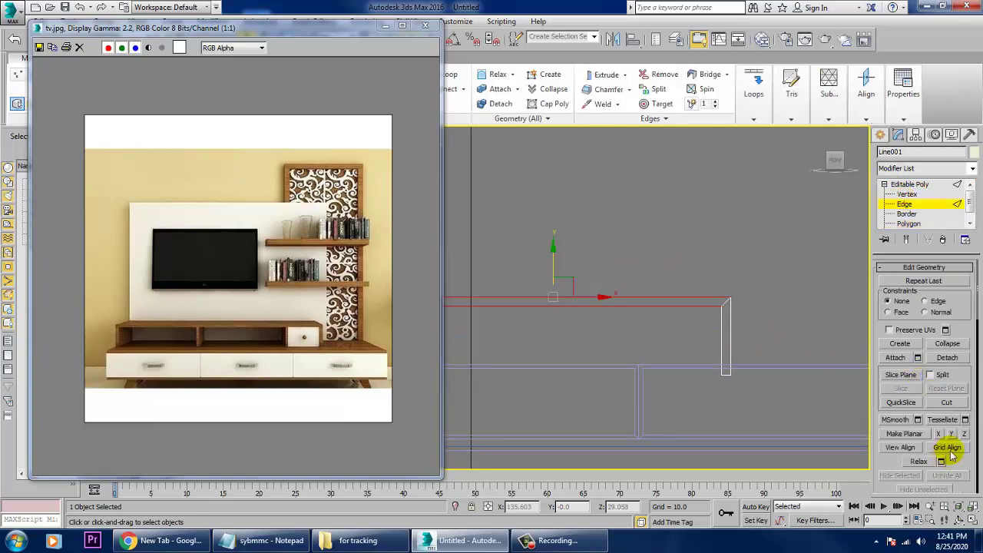
pyautogui.scroll(5, 944, 453)
pyautogui.moveTo(970, 218); pyautogui.dragTo(960, 83)
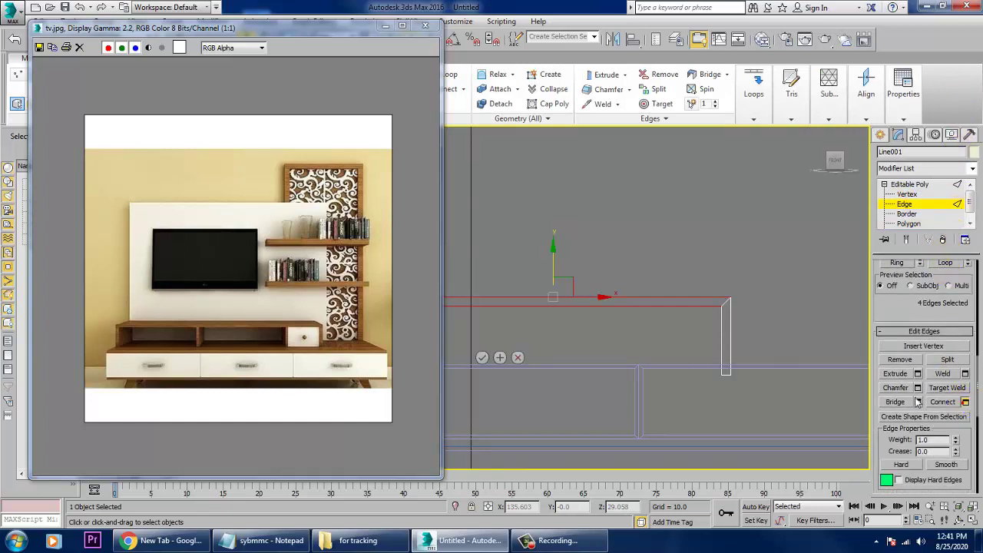
pyautogui.click(964, 402)
pyautogui.click(486, 359)
# Move the new pair of vertex rows along the top board towards the end leg, to about X 52
pyautogui.moveTo(617, 326); pyautogui.dragTo(637, 329, button='middle')
pyautogui.press('1')
pyautogui.moveTo(486, 216); pyautogui.dragTo(676, 381)
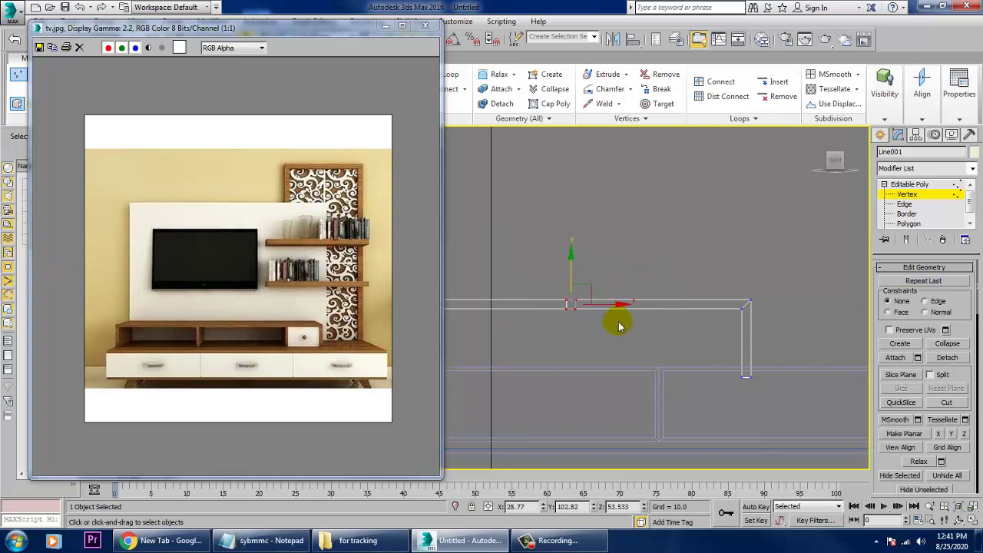
pyautogui.click(718, 326)
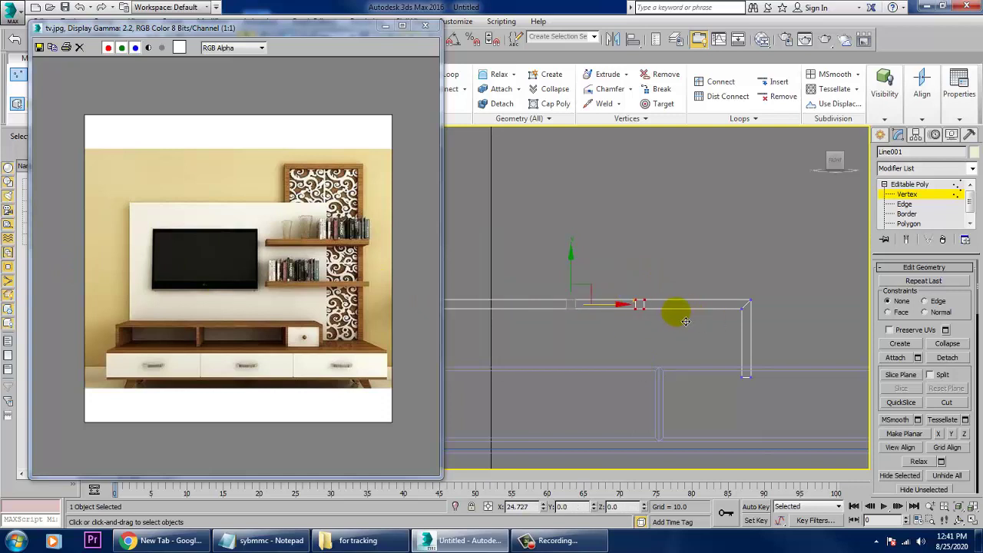
pyautogui.moveTo(684, 322); pyautogui.dragTo(683, 322)
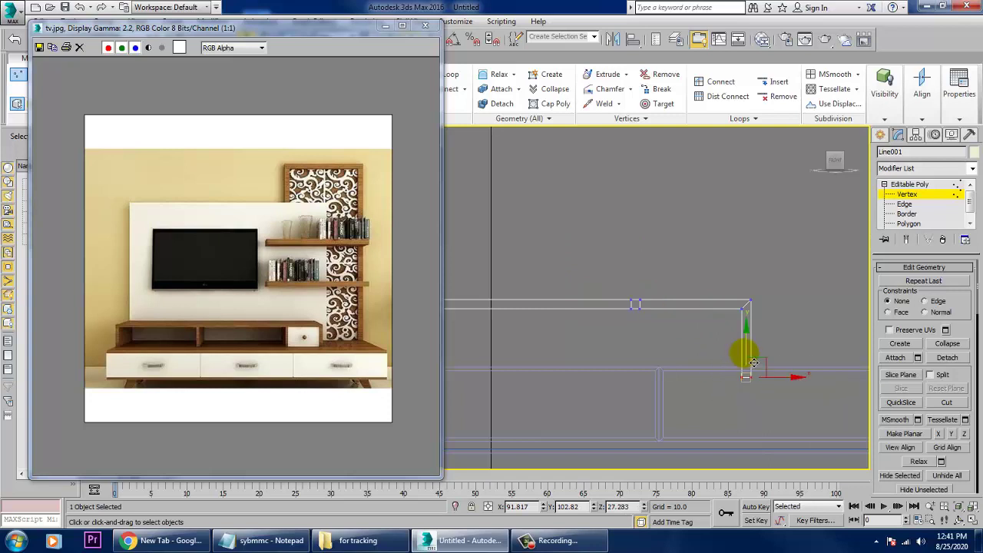
# Raise the end leg's bottom vertices to the cabinet top, at about Z 30
pyautogui.moveTo(745, 345); pyautogui.dragTo(744, 345)
pyautogui.scroll(-2, 744, 345)
pyautogui.moveTo(580, 327); pyautogui.dragTo(818, 329, button='middle')
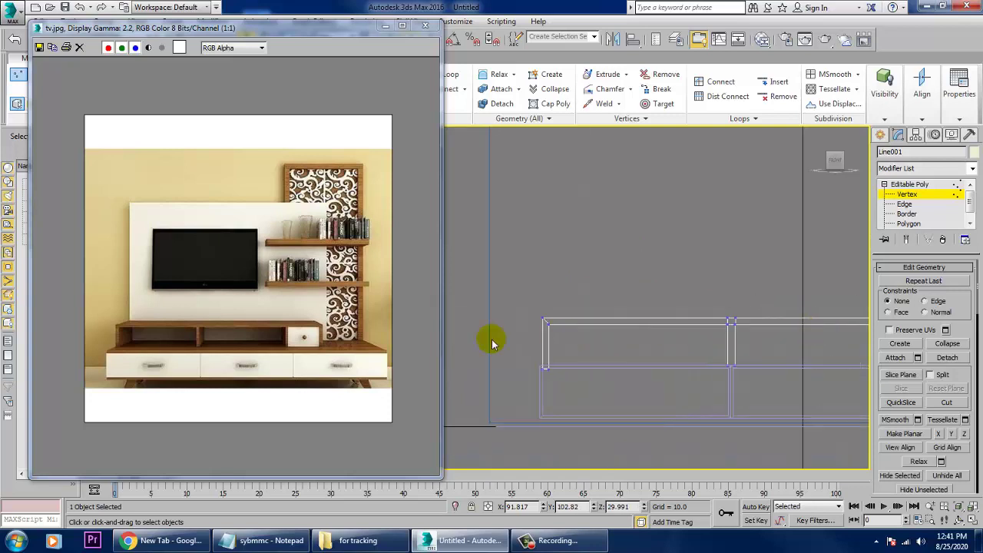
pyautogui.moveTo(678, 342); pyautogui.dragTo(513, 334, button='middle')
pyautogui.moveTo(722, 326); pyautogui.dragTo(654, 324, button='middle')
pyautogui.scroll(2, 765, 315)
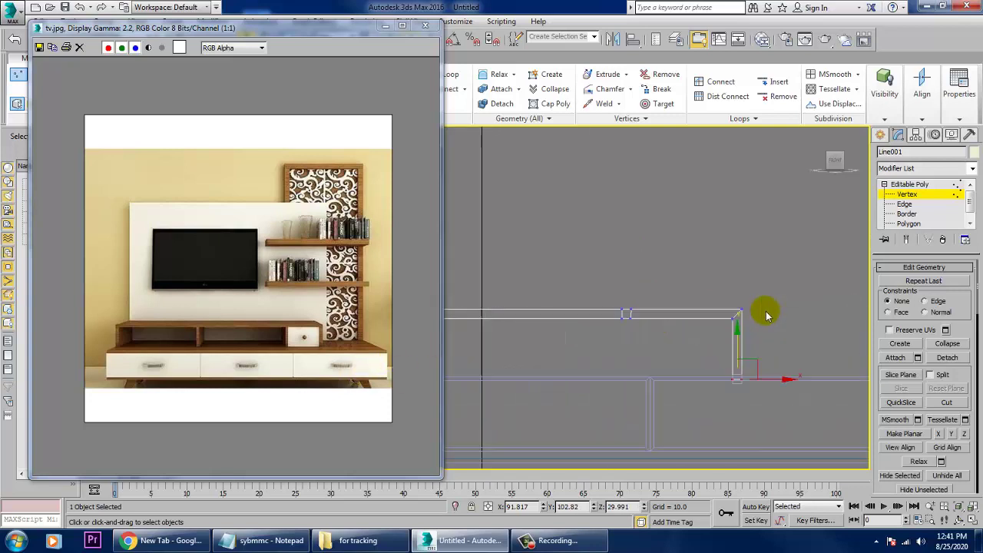
# Fine-tune the spacing of the second divider's vertex rows to match the board thickness
pyautogui.click(899, 215)
pyautogui.click(904, 214)
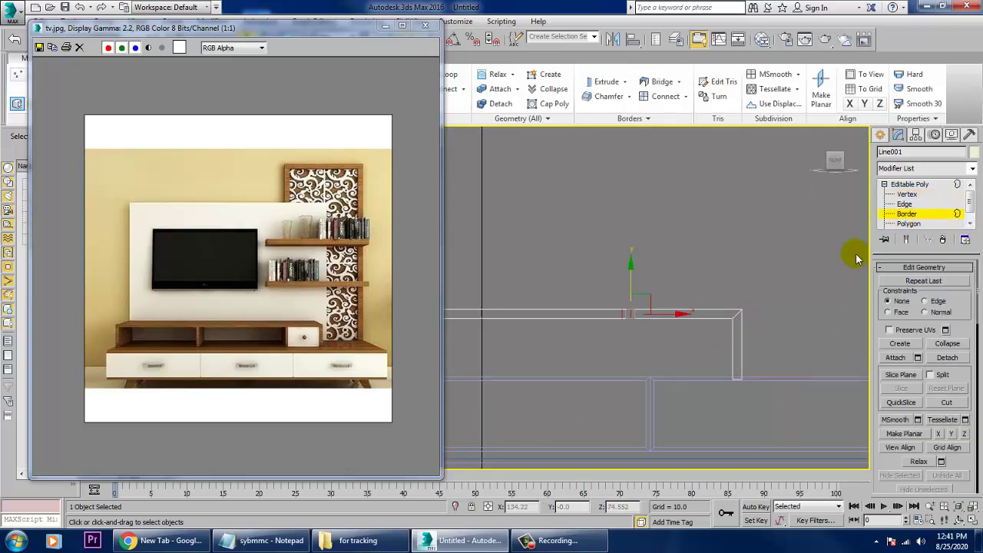
pyautogui.click(908, 224)
pyautogui.scroll(2, 637, 346)
pyautogui.press('1')
pyautogui.moveTo(683, 246); pyautogui.dragTo(748, 291)
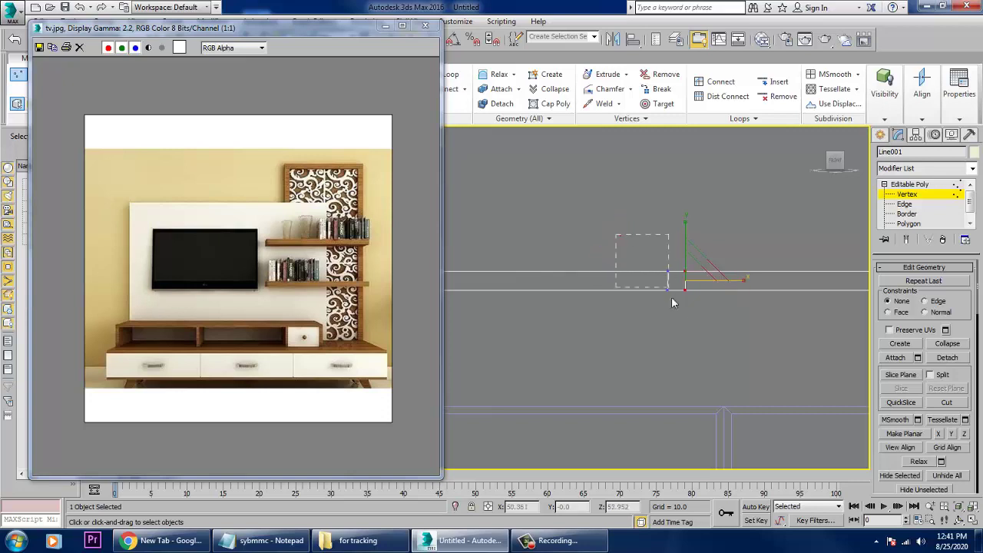
pyautogui.moveTo(674, 318); pyautogui.dragTo(675, 318)
pyautogui.moveTo(660, 284); pyautogui.dragTo(560, 283)
# Extrude the underside polygon at the second divider position down to the cabinet top and level its bottom vertices with the end leg's
pyautogui.click(915, 223)
pyautogui.click(676, 282)
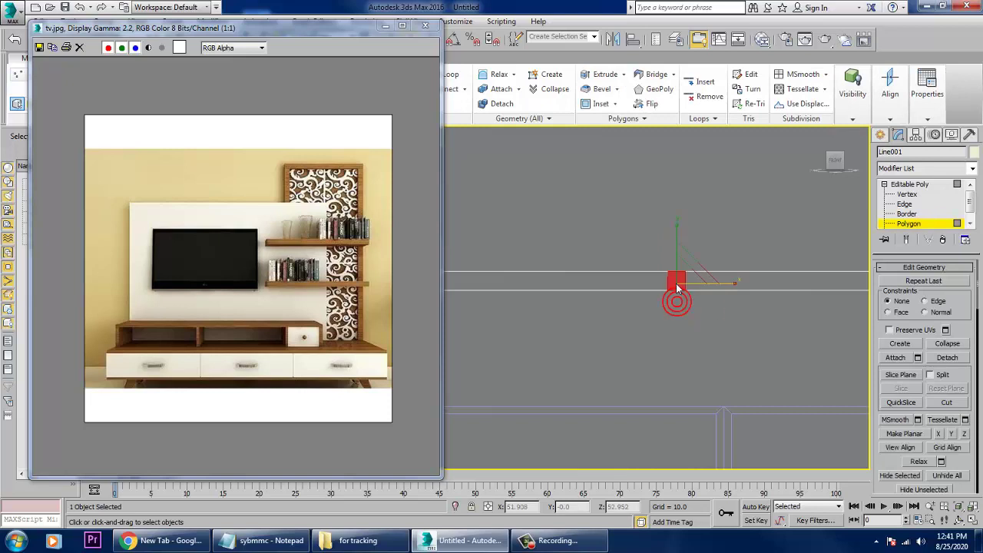
pyautogui.moveTo(970, 466); pyautogui.dragTo(971, 109)
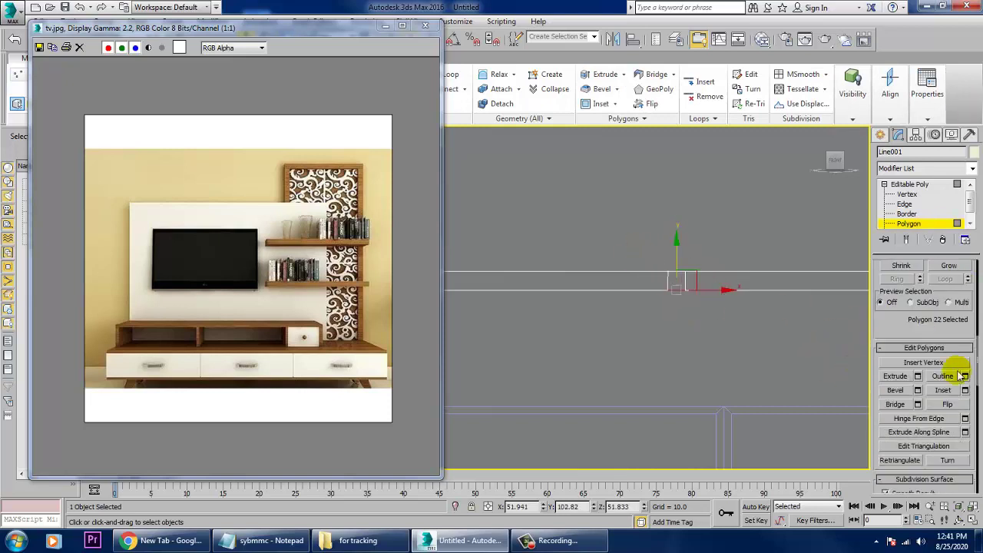
pyautogui.click(917, 376)
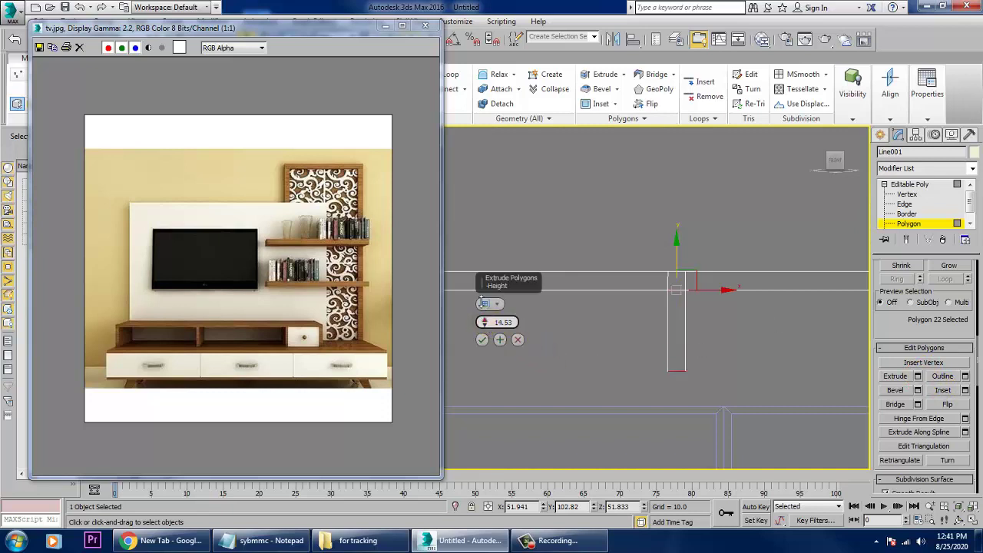
pyautogui.click(482, 339)
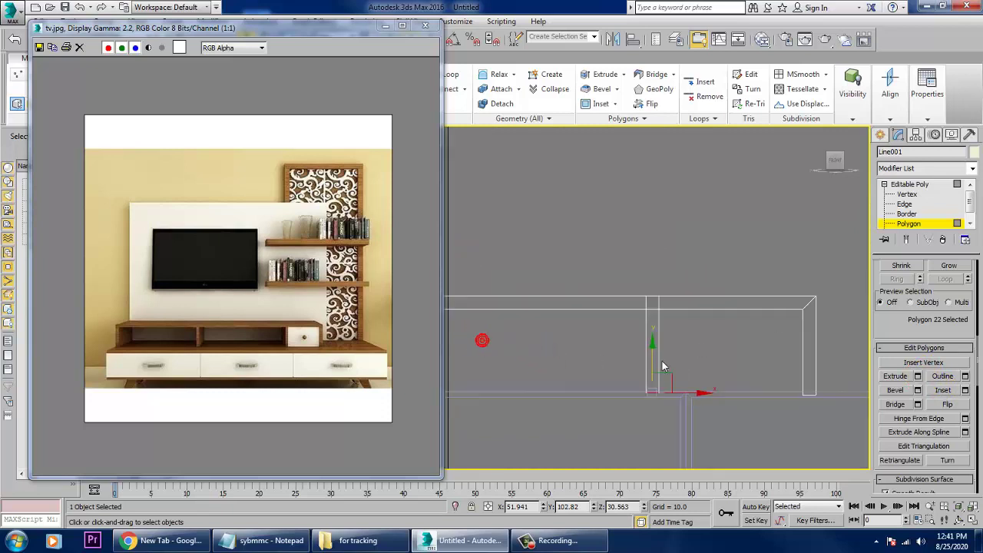
pyautogui.press('1')
pyautogui.press('r')
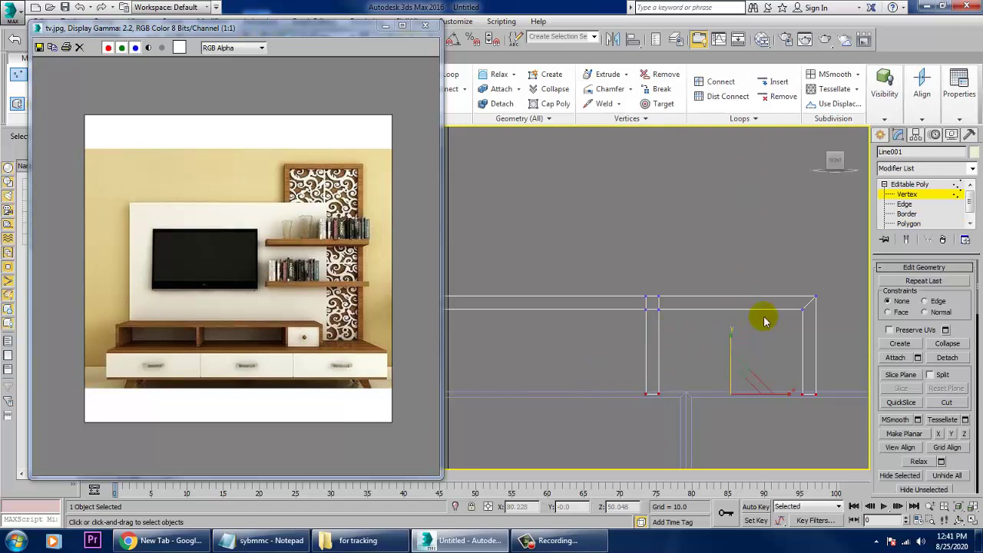
# Bridge the facing inner polygons of the second divider and the end leg to fill the small compartment
pyautogui.click(909, 223)
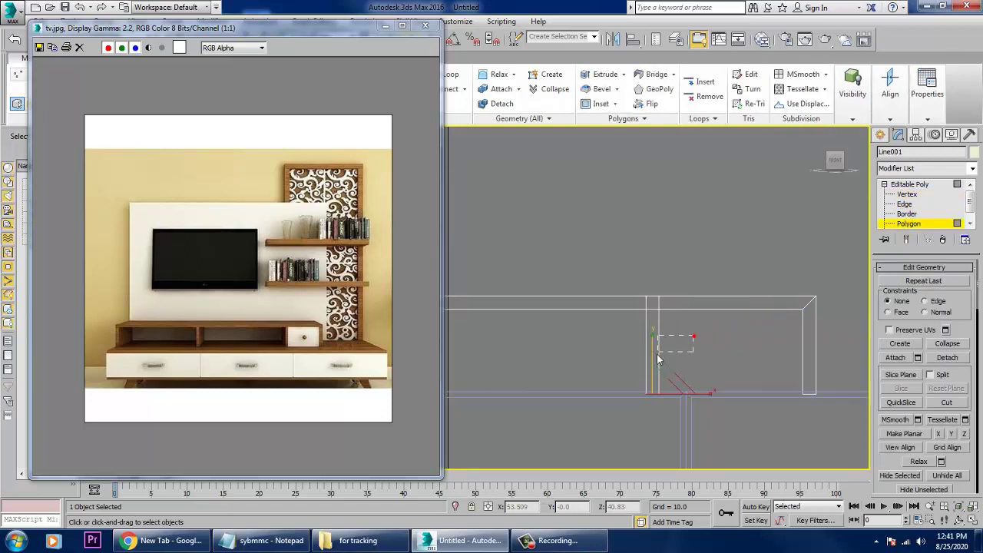
pyautogui.moveTo(658, 356); pyautogui.dragTo(658, 355)
pyautogui.click(779, 365)
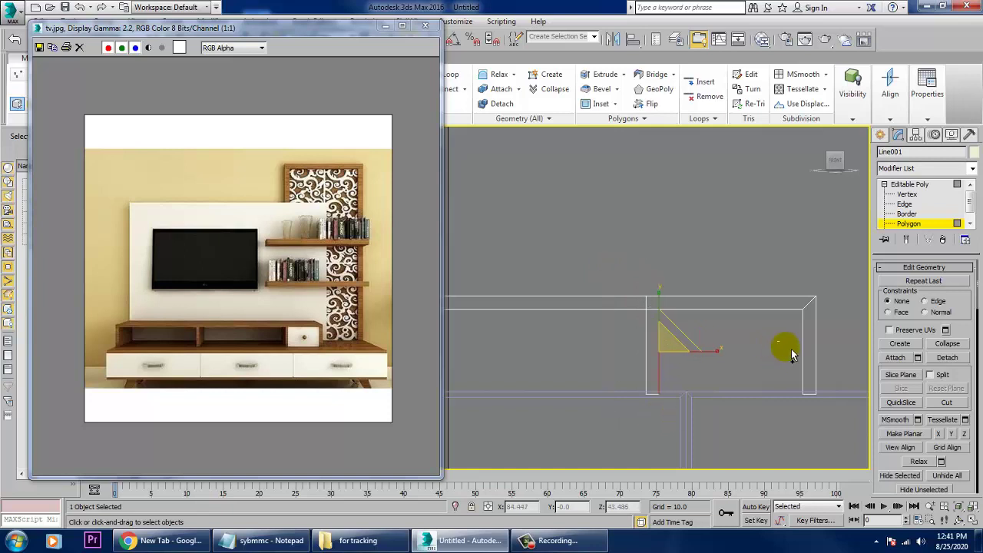
pyautogui.click(810, 369)
pyautogui.keyDown('alt'); pyautogui.moveTo(813, 428); pyautogui.dragTo(811, 427); pyautogui.keyUp('alt')
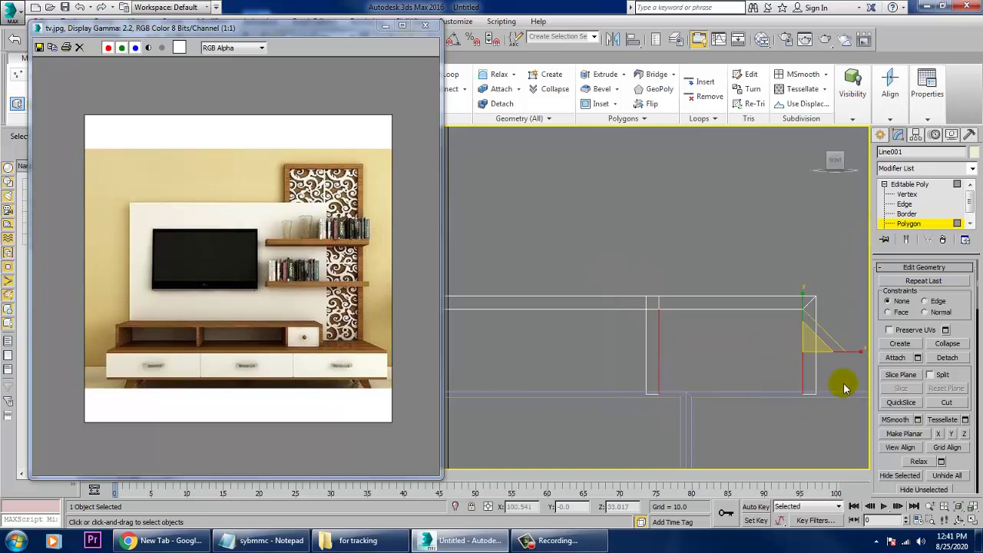
pyautogui.moveTo(975, 468); pyautogui.dragTo(969, 101)
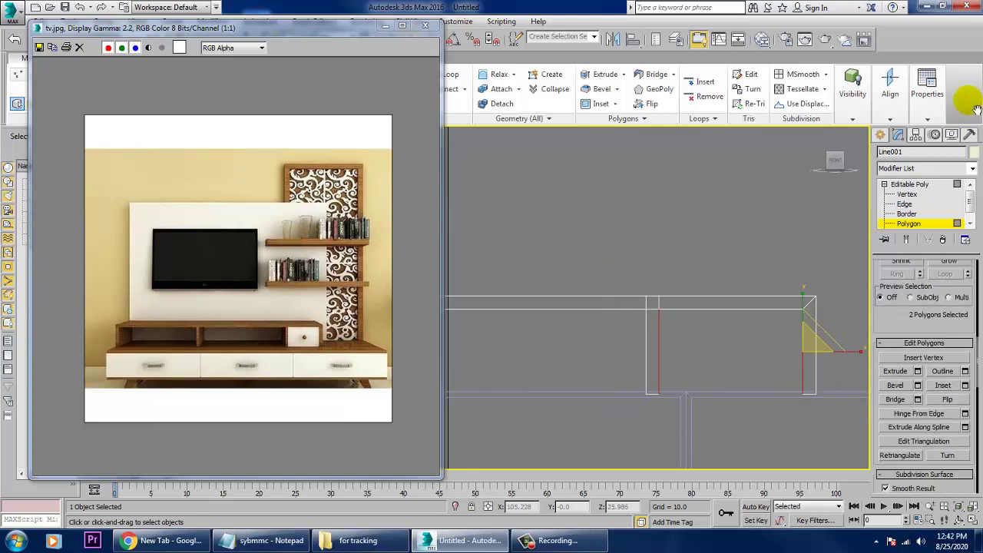
pyautogui.click(899, 401)
pyautogui.press('w')
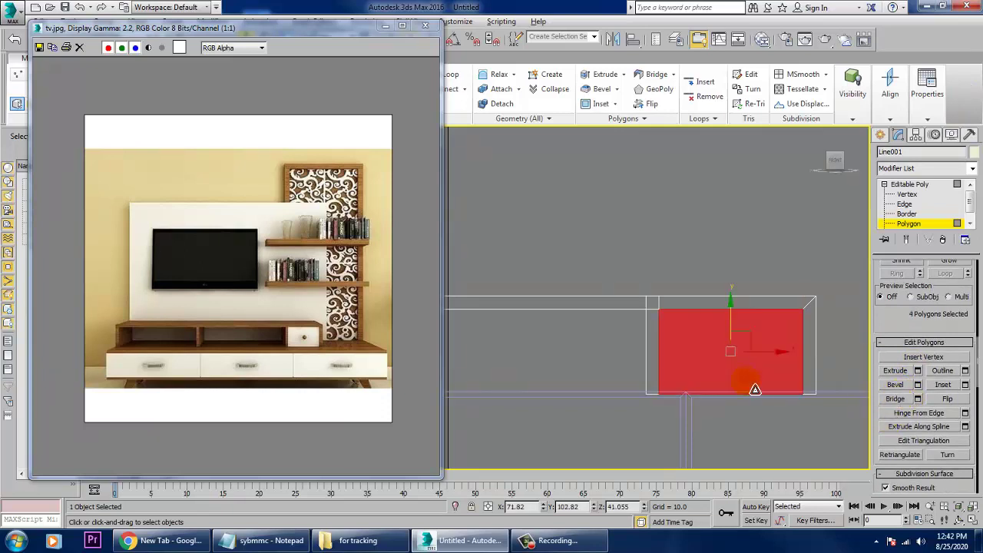
# Examine the filled end compartment of the shelf frame in the Perspective view
pyautogui.hotkey('alt', 'w')
pyautogui.middleClick(808, 429)
pyautogui.hotkey('alt', 'w')
pyautogui.press('z')
pyautogui.scroll(-8, 703, 362)
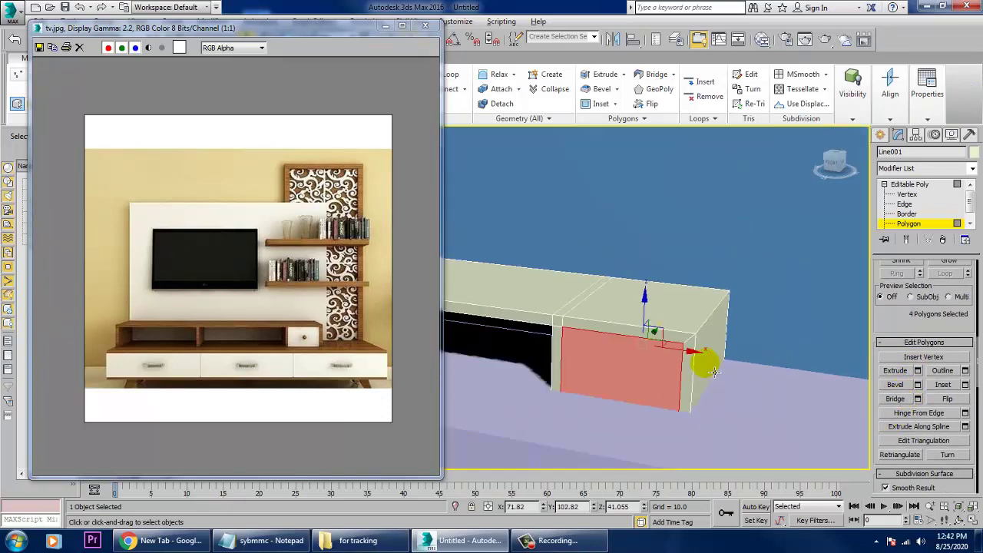
pyautogui.keyDown('alt'); pyautogui.moveTo(735, 375); pyautogui.dragTo(755, 363, button='middle'); pyautogui.keyUp('alt')
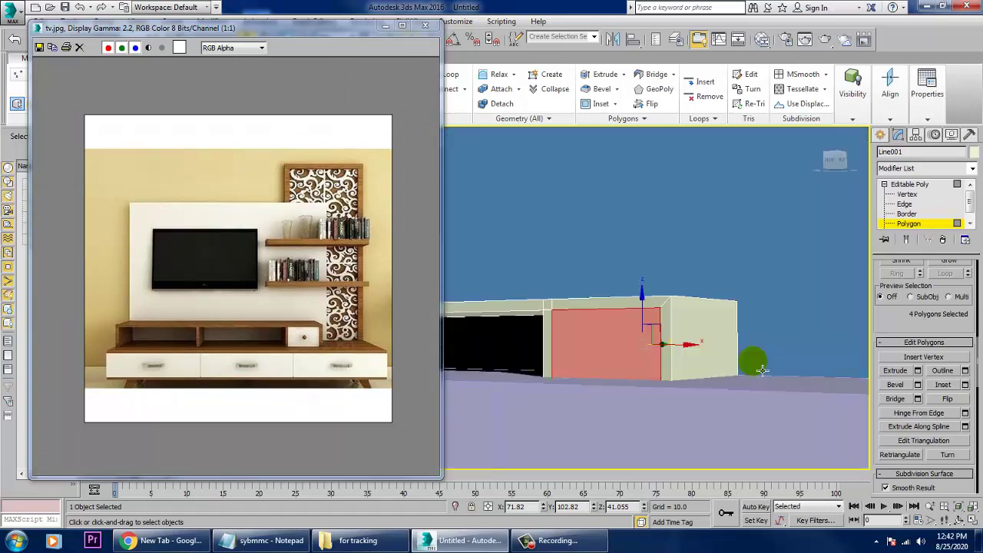
pyautogui.scroll(-6, 751, 354)
pyautogui.hotkey('alt', 'w')
pyautogui.hotkey('alt', 'w')
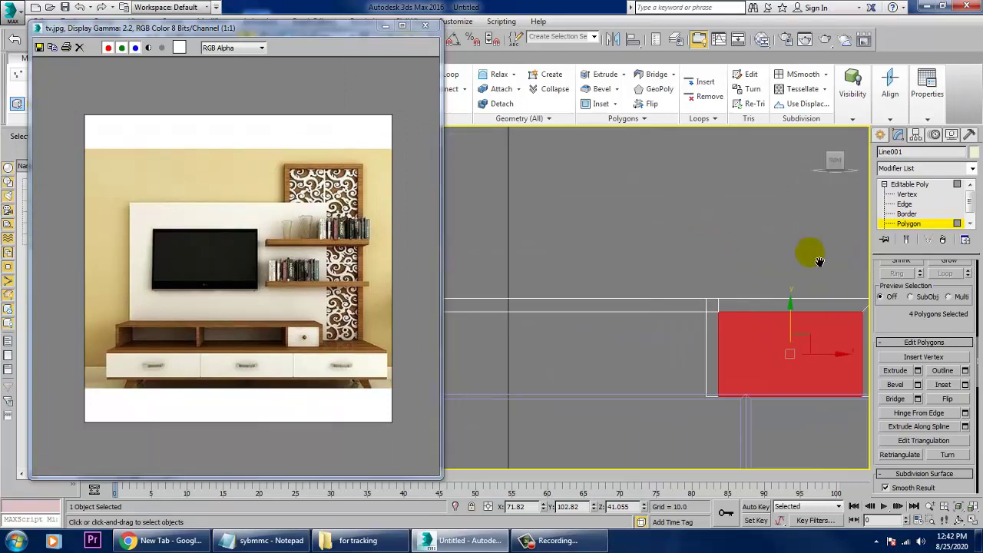
# Raise the shelf frame's bottom vertices about 1.4 units to adjust how they meet the cabinet top, then finish vertex editing
pyautogui.scroll(-6, 812, 256)
pyautogui.press('1')
pyautogui.moveTo(829, 335); pyautogui.dragTo(822, 346)
pyautogui.scroll(2, 673, 378)
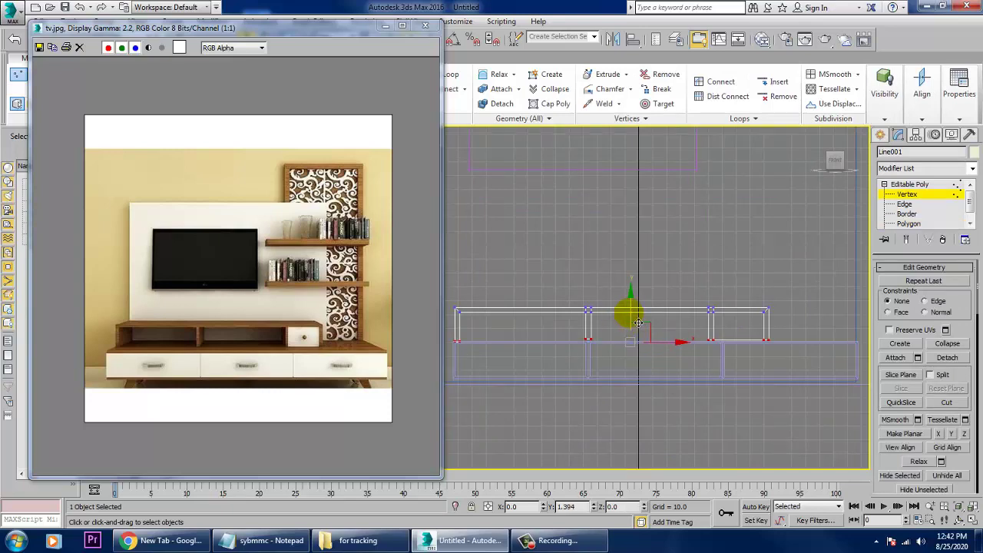
pyautogui.hotkey('alt', 'w')
pyautogui.hotkey('alt', 'w')
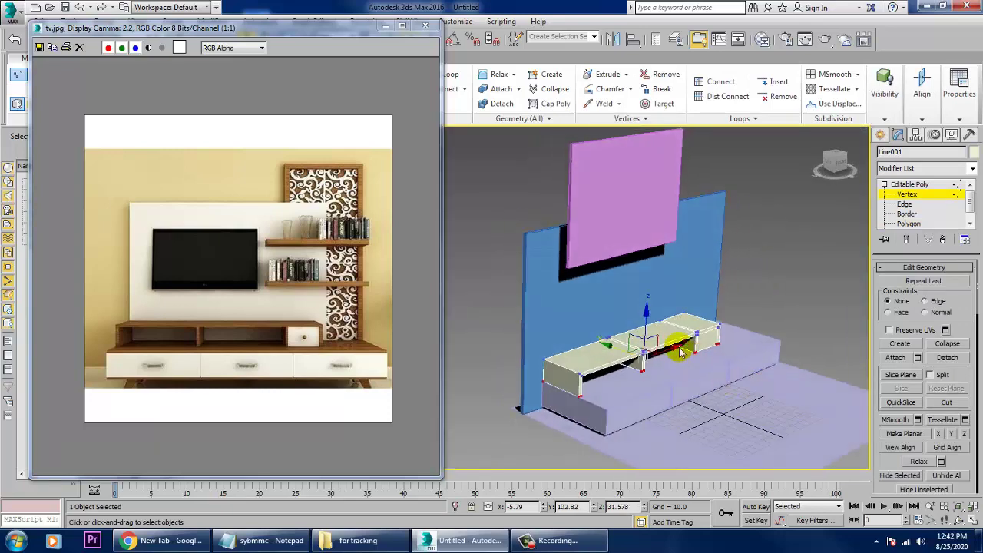
pyautogui.click(908, 184)
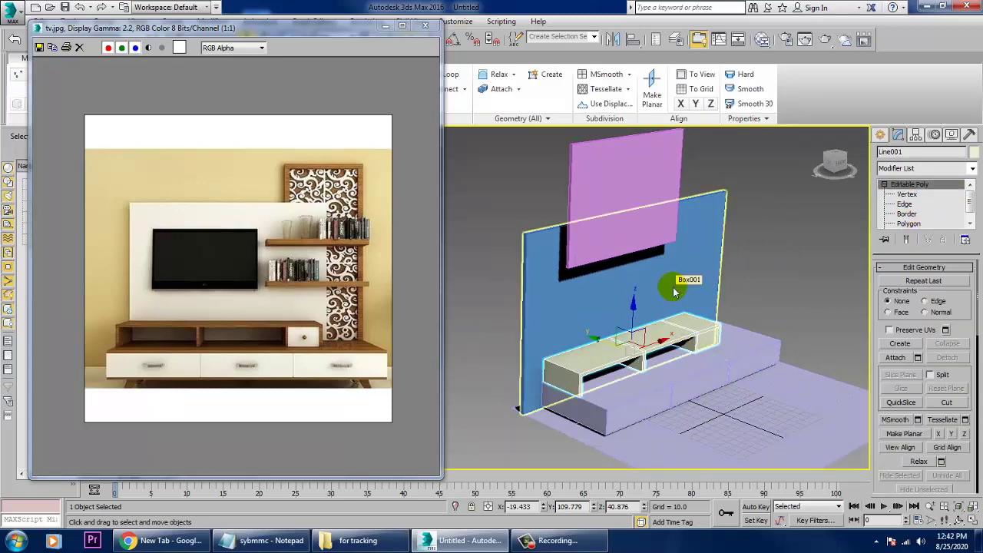
# Save the scene to the Desktop as unit.max
pyautogui.hotkey('ctrl', 's')
pyautogui.click(36, 119)
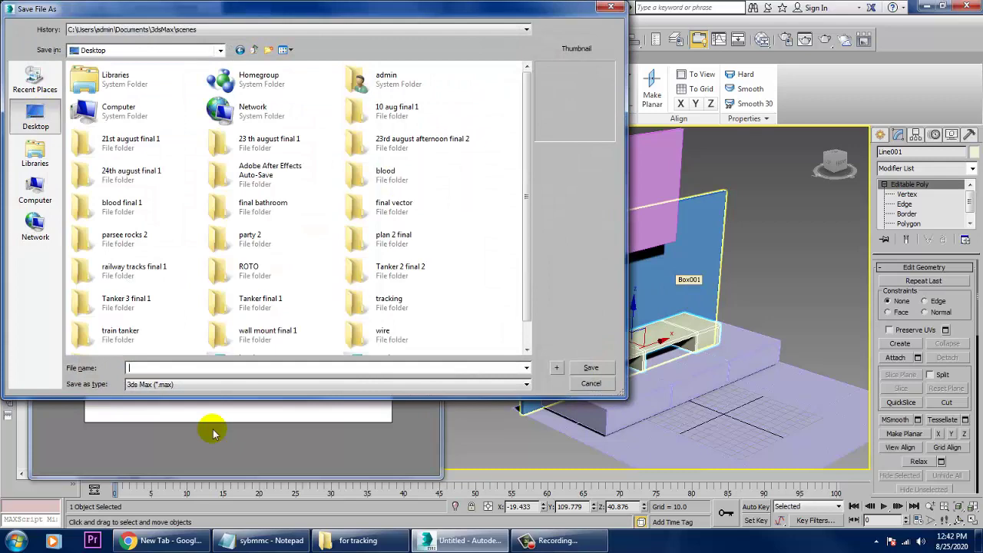
pyautogui.press('Return')
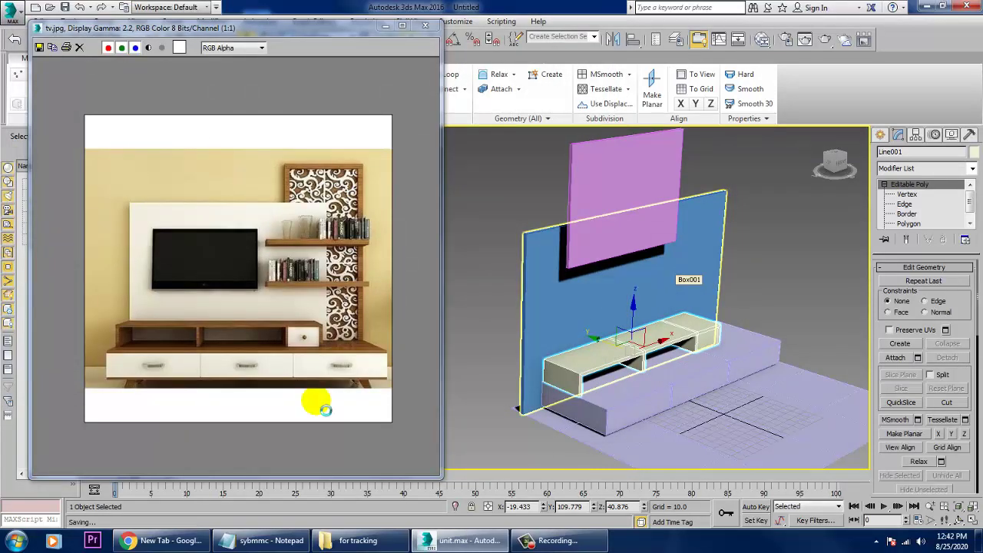
# Scale up the pink TV panel uniformly and move it down behind the shelf frame, aligning its side edge with the frame's end
pyautogui.keyDown('alt'); pyautogui.moveTo(700, 269); pyautogui.dragTo(687, 393, button='middle'); pyautogui.keyUp('alt')
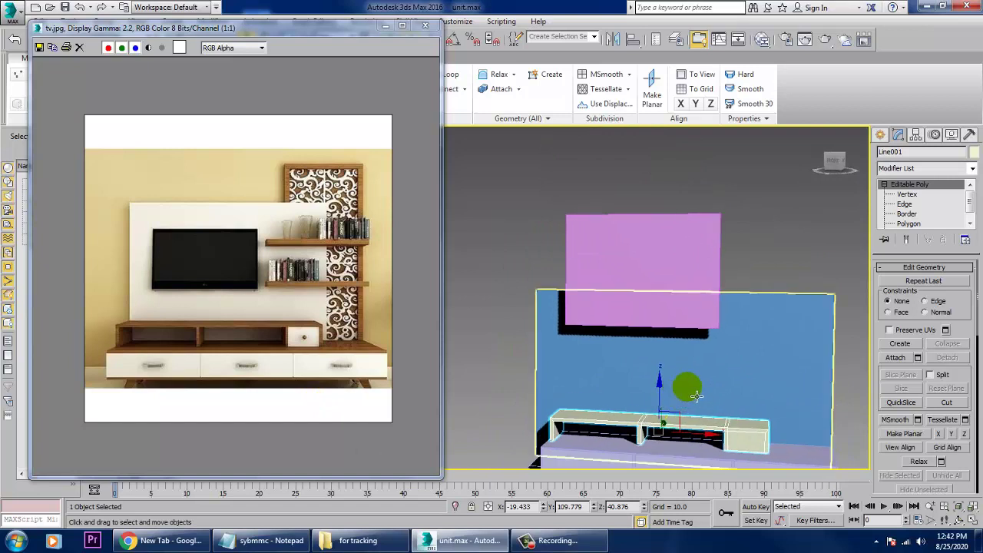
pyautogui.click(658, 284)
pyautogui.keyDown('alt'); pyautogui.moveTo(654, 281); pyautogui.dragTo(680, 317, button='middle'); pyautogui.keyUp('alt')
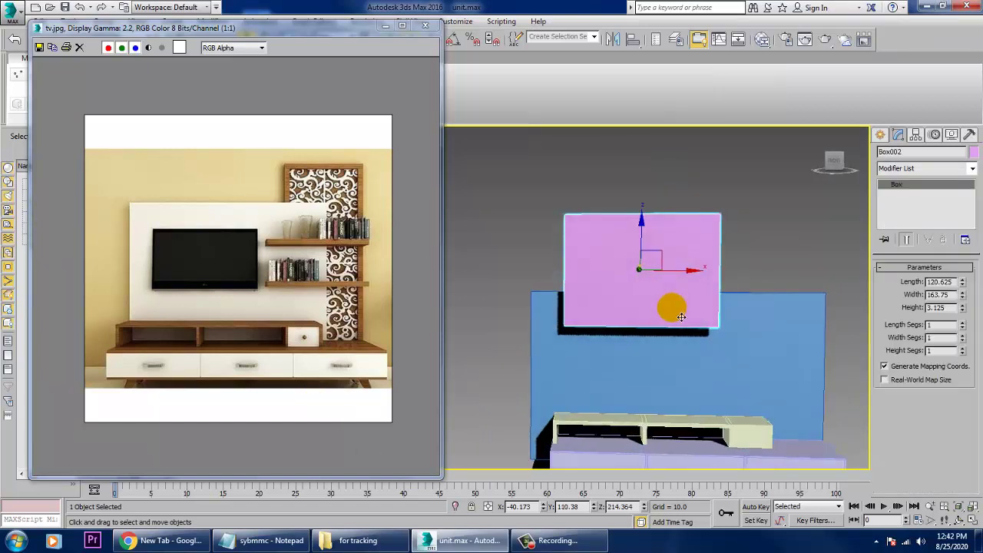
pyautogui.press('r')
pyautogui.moveTo(645, 266); pyautogui.dragTo(682, 338)
pyautogui.press('w')
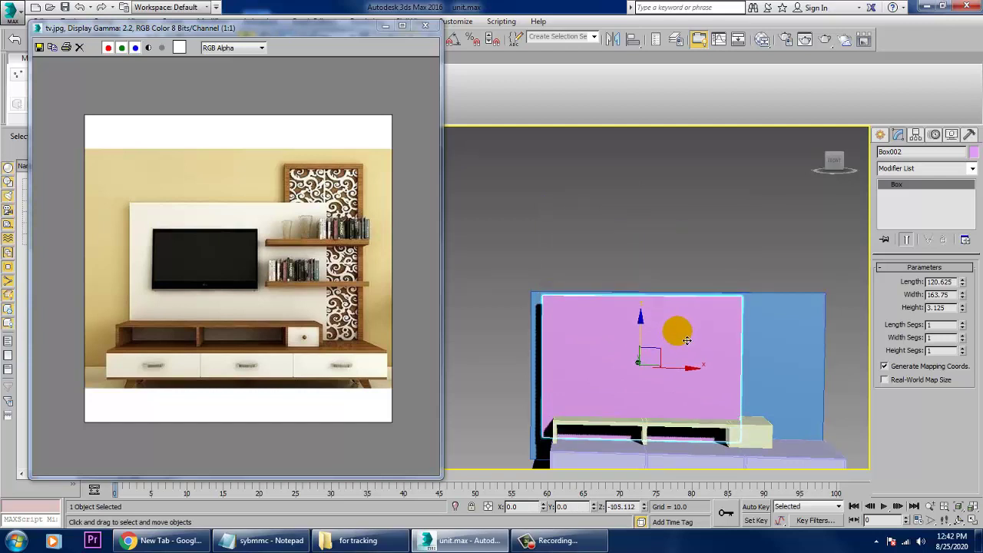
pyautogui.moveTo(701, 381)
pyautogui.mouseDown()
pyautogui.moveTo(718, 380)
pyautogui.moveTo(698, 371)
pyautogui.mouseUp()
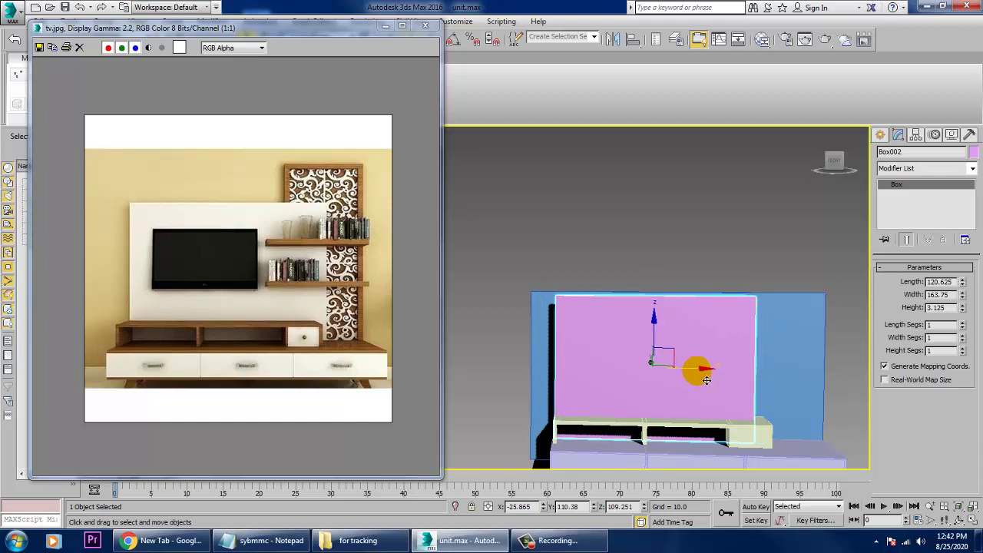
# Convert the pink panel to Editable Poly, then move its right-side vertices outward about 25 units and its top vertices slightly upward
pyautogui.rightClick(741, 339)
pyautogui.moveTo(791, 460)
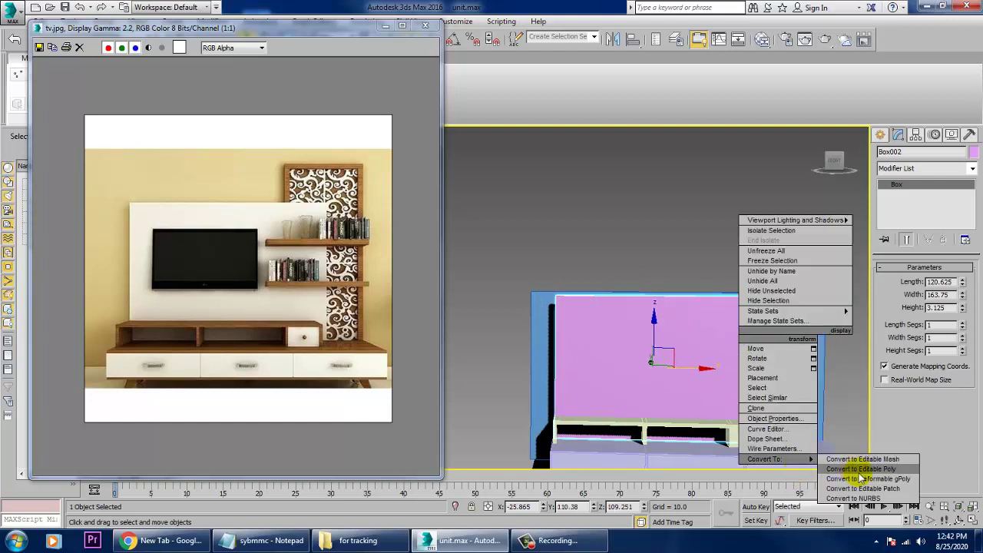
pyautogui.click(861, 468)
pyautogui.click(801, 382)
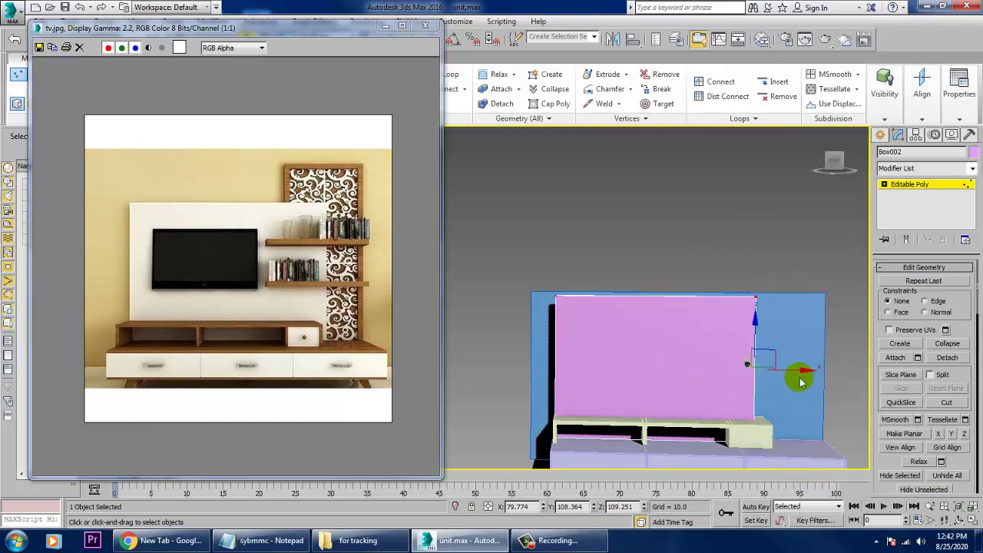
pyautogui.moveTo(804, 380); pyautogui.dragTo(828, 379)
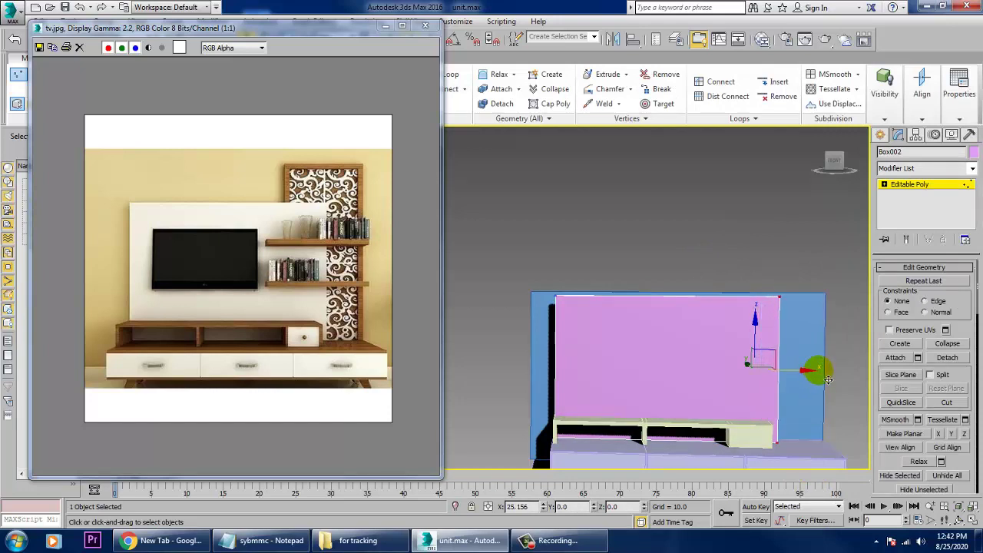
pyautogui.moveTo(528, 248); pyautogui.dragTo(823, 345)
pyautogui.moveTo(666, 269); pyautogui.dragTo(674, 260)
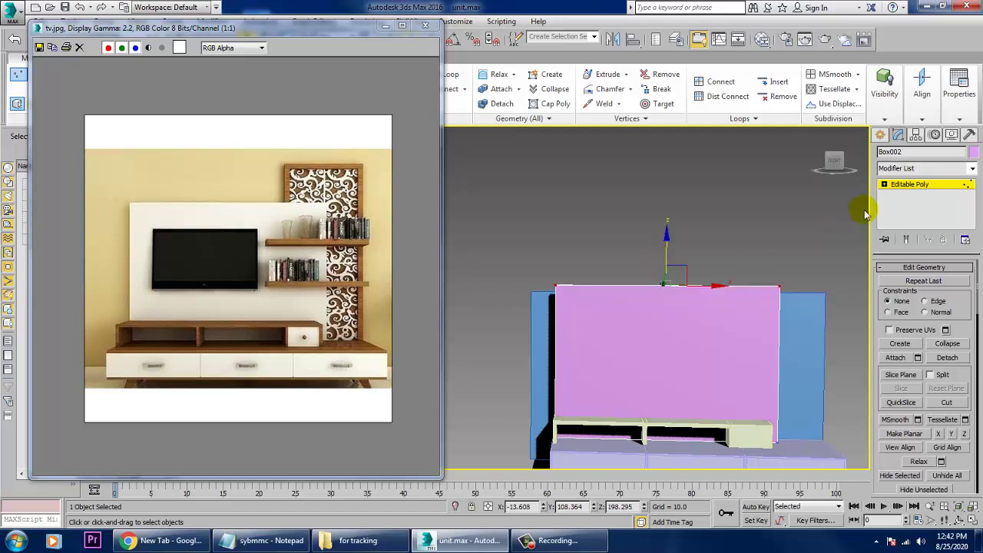
pyautogui.click(906, 185)
# Convert the blue back wall panel to Editable Poly and raise its top vertices well above the pink panel
pyautogui.click(827, 376)
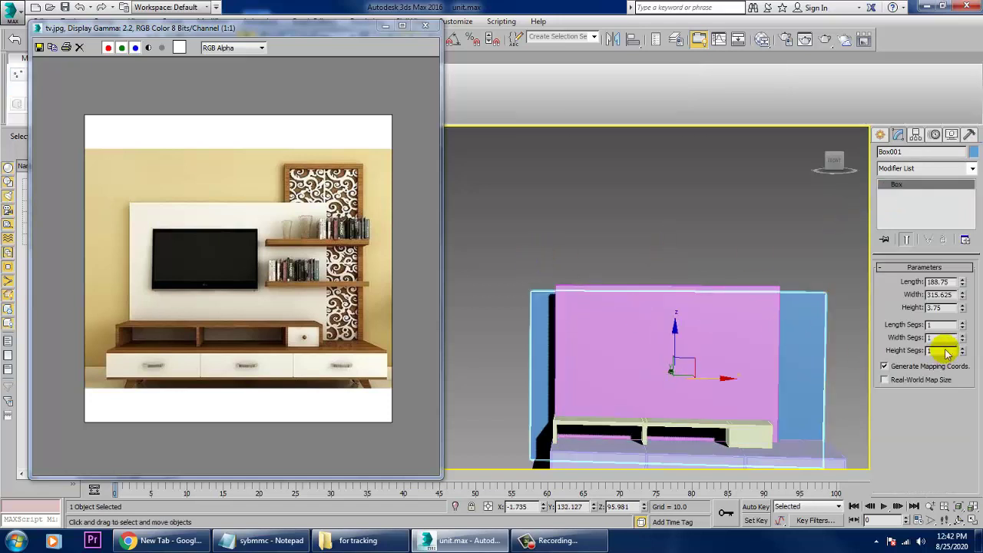
pyautogui.moveTo(829, 457)
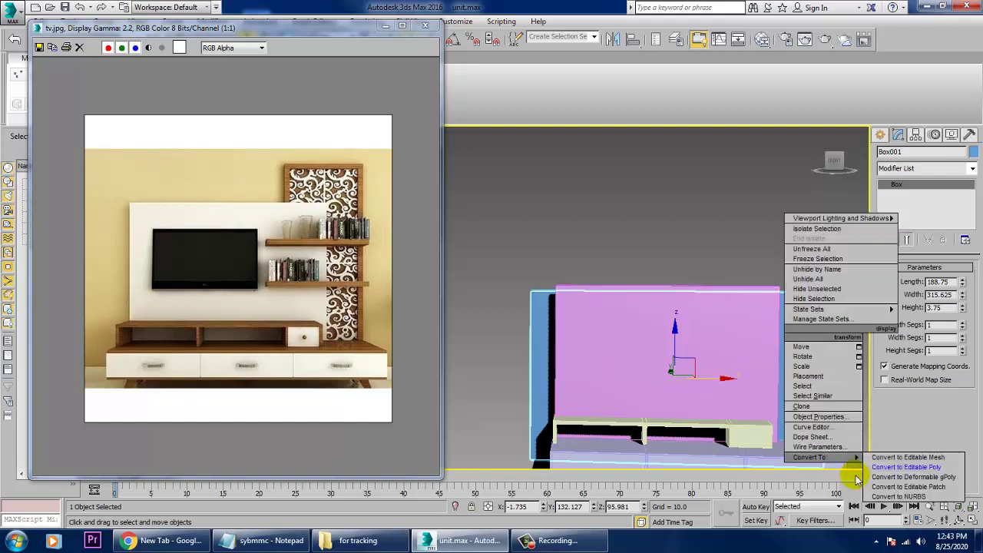
pyautogui.click(914, 467)
pyautogui.moveTo(883, 368); pyautogui.dragTo(881, 365)
pyautogui.moveTo(687, 262); pyautogui.dragTo(685, 217)
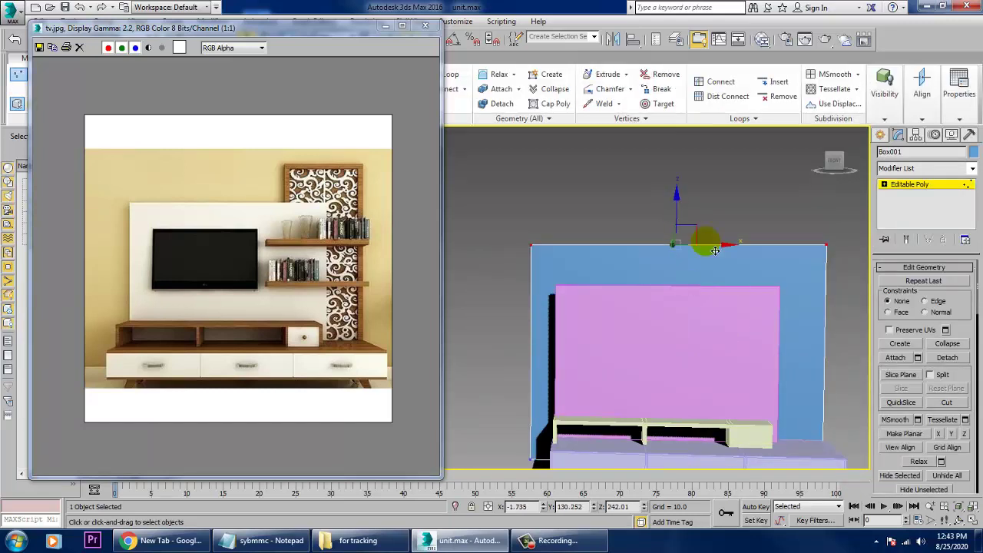
pyautogui.click(953, 189)
# Draw a hooked line in the Front view: about 37 units up from the pink panel's top edge, 68 units across, and down to the cabinet top
pyautogui.click(742, 321)
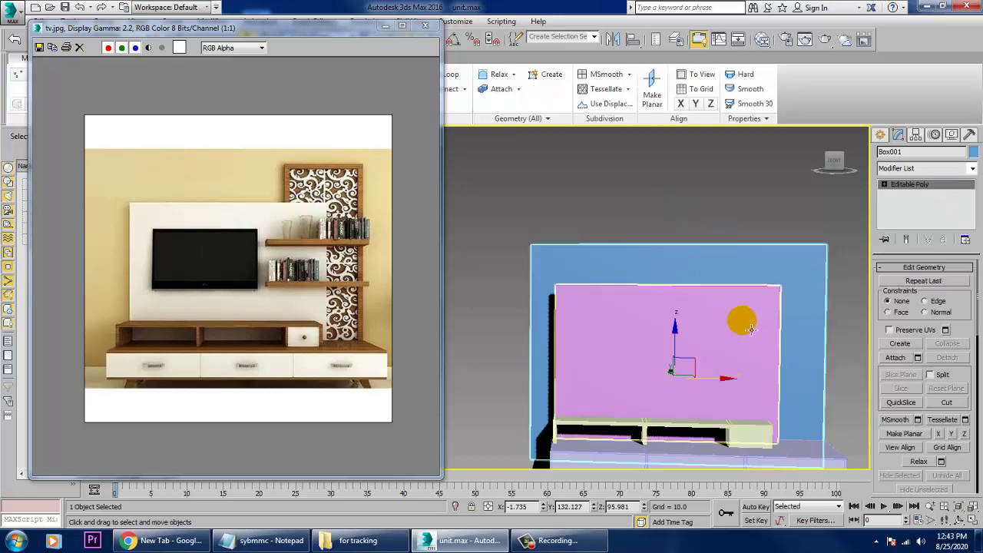
pyautogui.hotkey('alt', 'w')
pyautogui.hotkey('alt', 'w')
pyautogui.scroll(5, 718, 208)
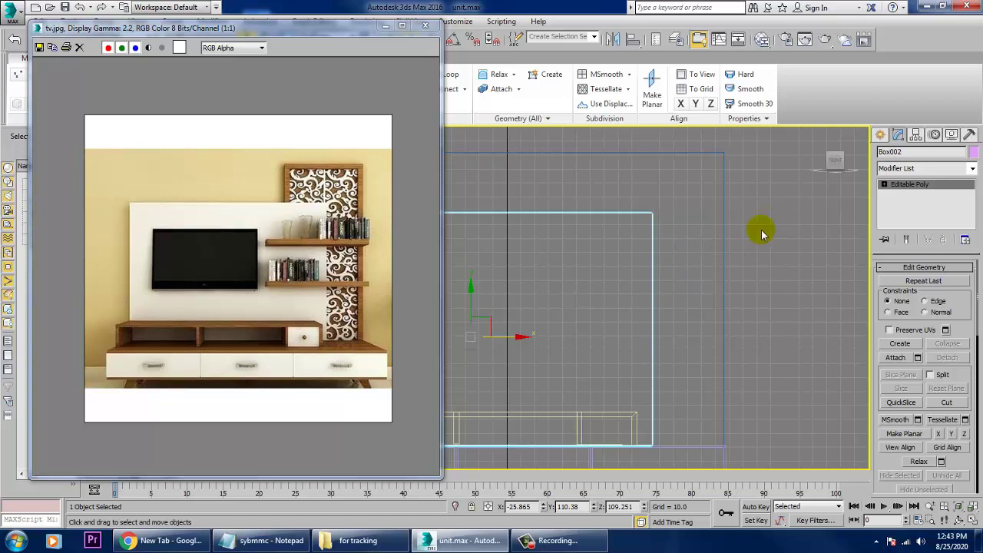
pyautogui.click(880, 136)
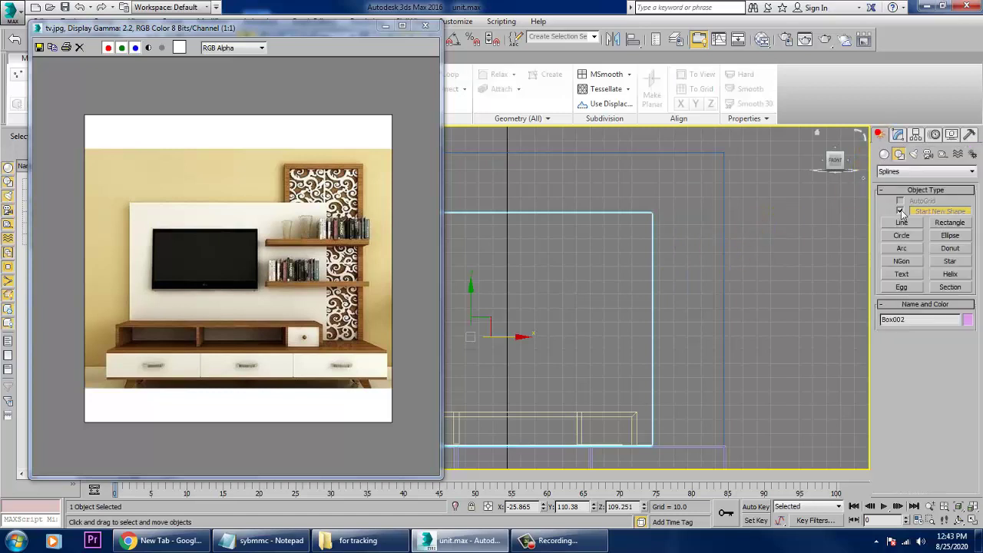
pyautogui.click(907, 223)
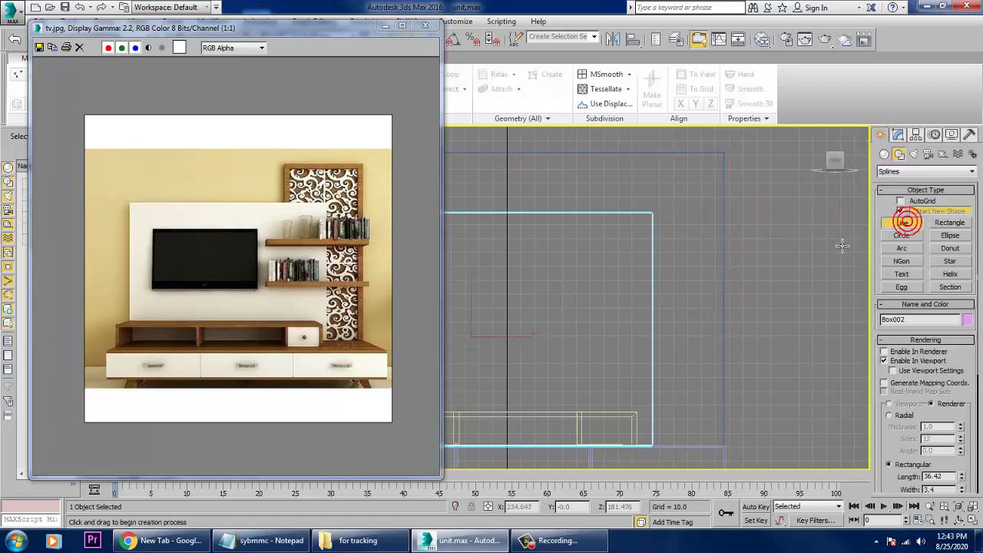
pyautogui.click(621, 217)
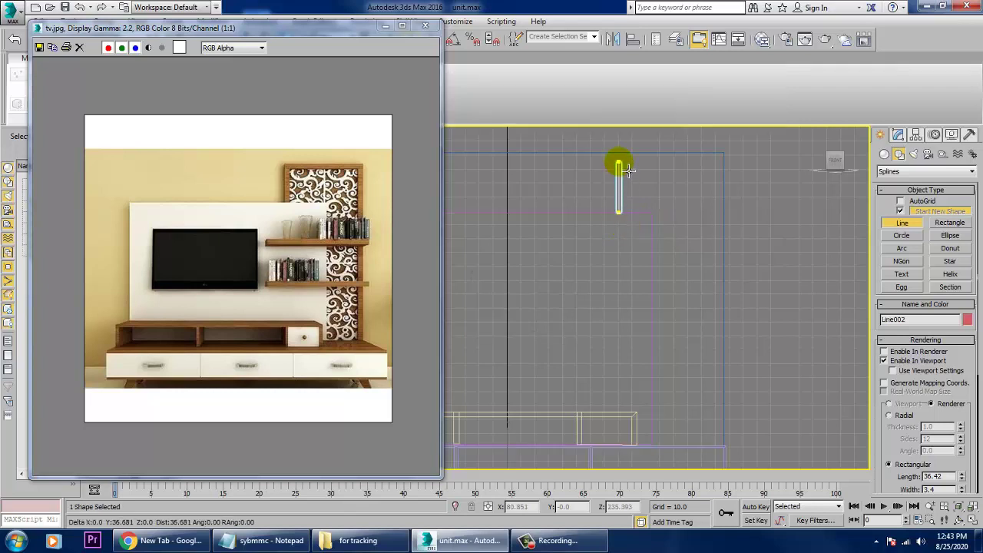
pyautogui.click(619, 164)
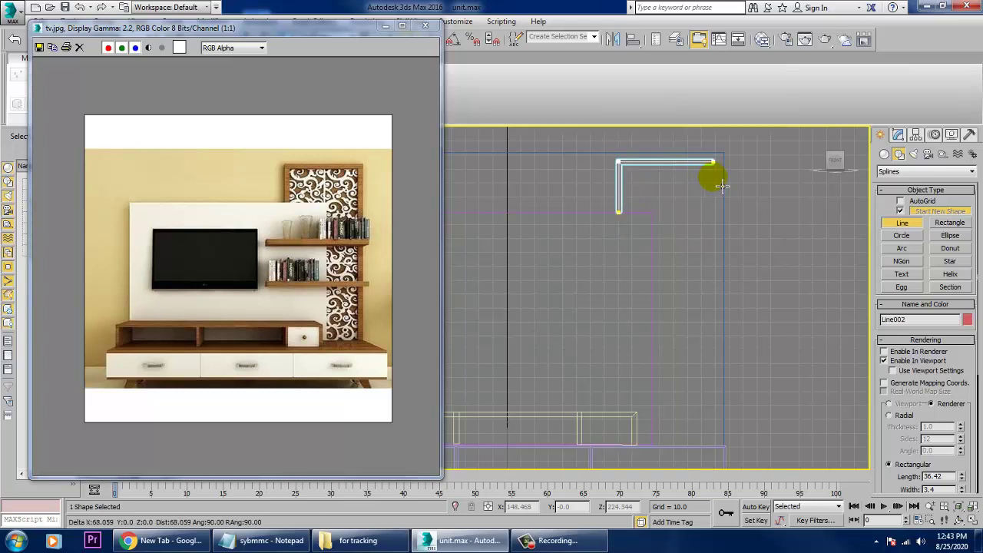
pyautogui.click(719, 181)
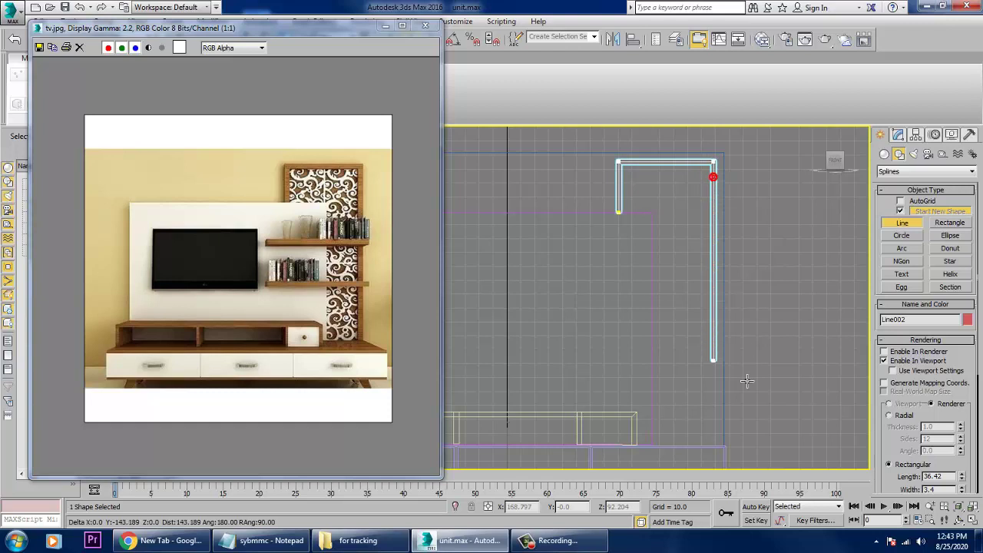
pyautogui.rightClick(746, 454)
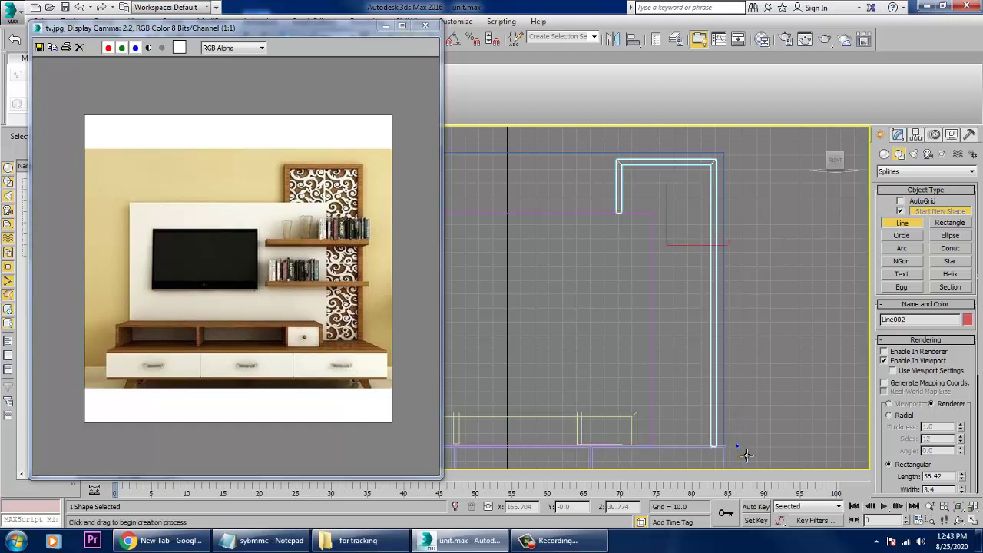
pyautogui.rightClick(765, 368)
# Set the hooked line's rectangular rendering to length 6.191 and width 4.964
pyautogui.hotkey('alt', 'w')
pyautogui.rightClick(760, 364)
pyautogui.press('z')
pyautogui.hotkey('alt', 'w')
pyautogui.keyDown('alt'); pyautogui.moveTo(607, 309); pyautogui.dragTo(690, 337, button='middle'); pyautogui.keyUp('alt')
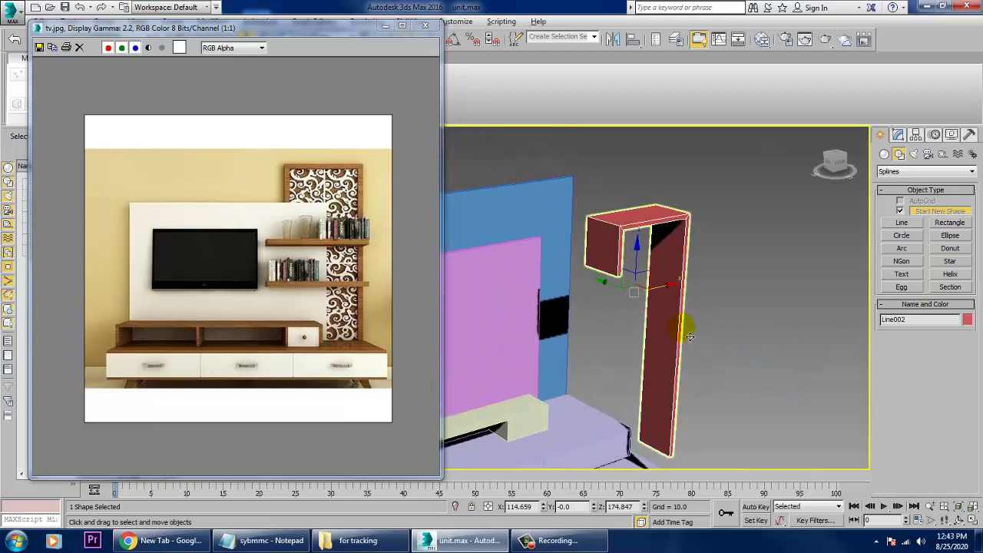
pyautogui.click(898, 136)
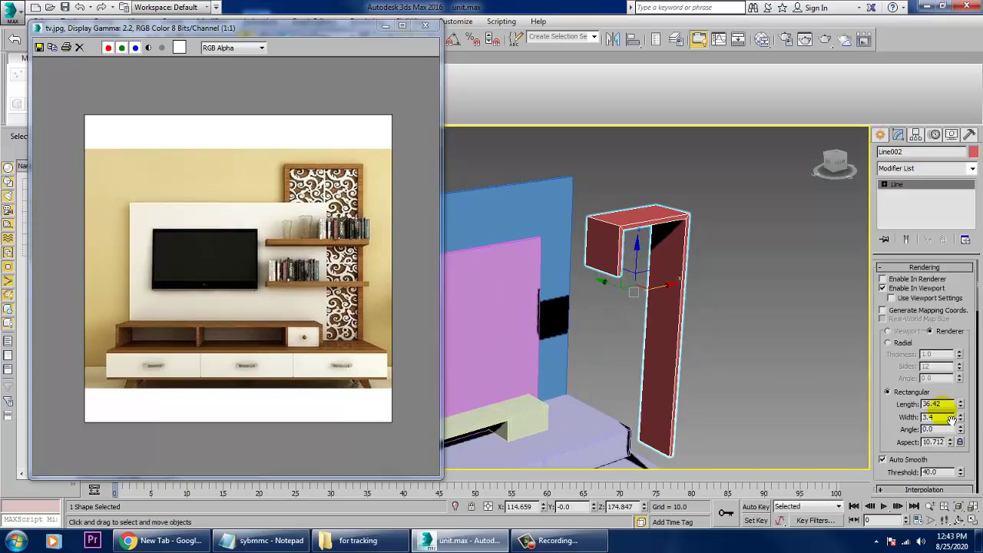
pyautogui.moveTo(964, 412); pyautogui.dragTo(980, 463)
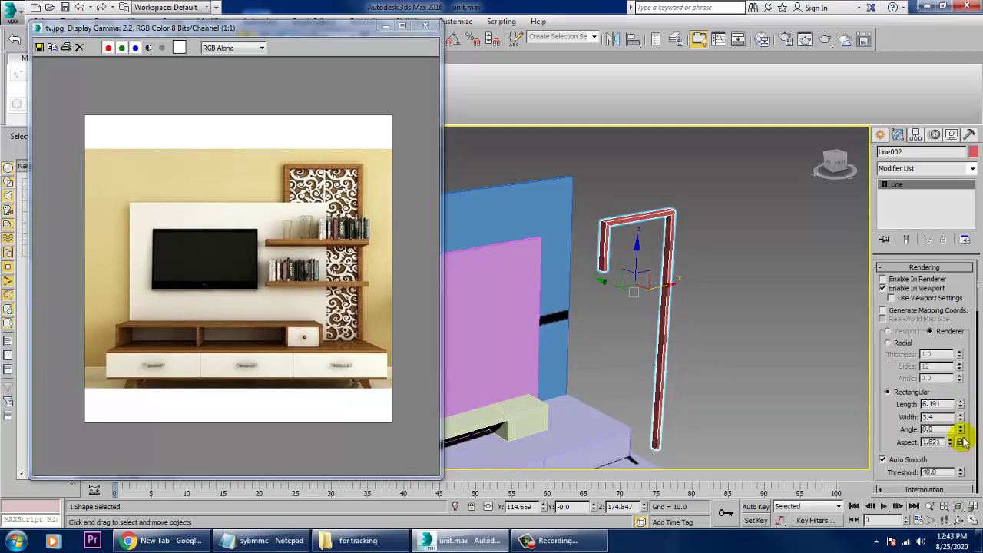
pyautogui.moveTo(959, 419); pyautogui.dragTo(969, 392)
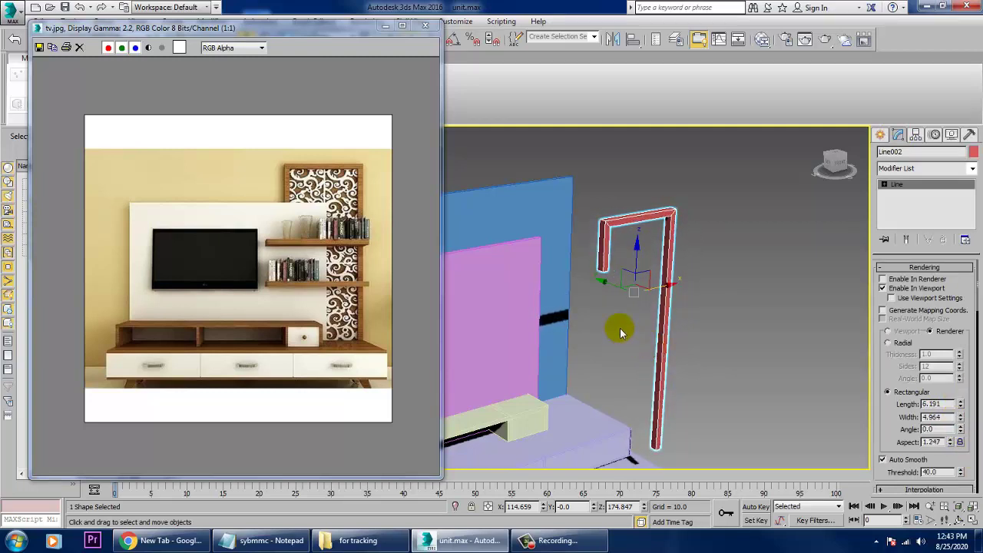
# Move the red hooked frame back until it sits against the front face of the blue wall panel
pyautogui.moveTo(621, 294); pyautogui.dragTo(522, 258)
pyautogui.scroll(4, 520, 250)
pyautogui.keyDown('alt'); pyautogui.moveTo(581, 235); pyautogui.dragTo(662, 290, button='middle'); pyautogui.keyUp('alt')
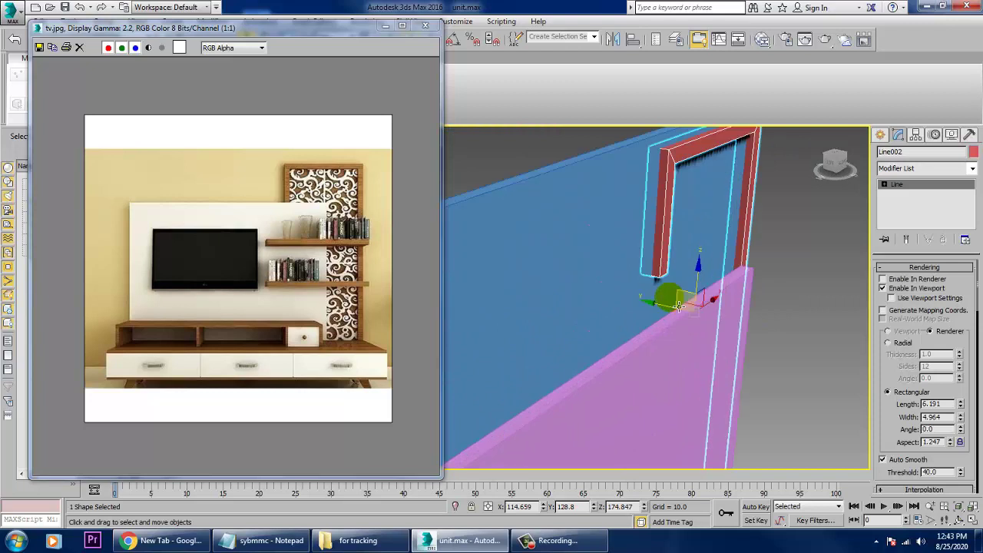
pyautogui.moveTo(666, 313); pyautogui.dragTo(675, 315)
# Lower the end vertex of the red frame's short leg about 15 units so it reaches below the pink panel's top edge
pyautogui.press('1')
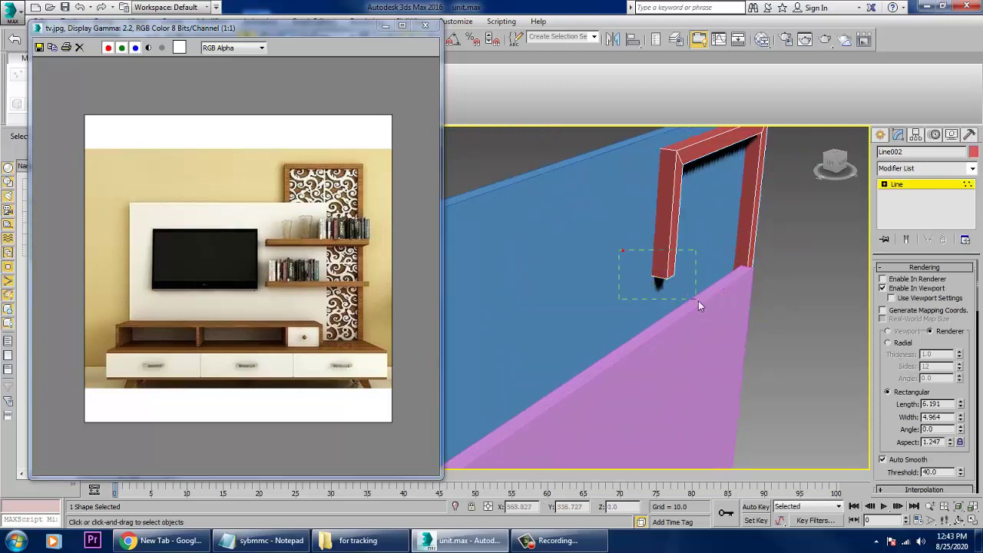
pyautogui.moveTo(671, 245); pyautogui.dragTo(680, 286)
pyautogui.keyDown('alt'); pyautogui.moveTo(650, 340); pyautogui.dragTo(674, 318, button='middle'); pyautogui.keyUp('alt')
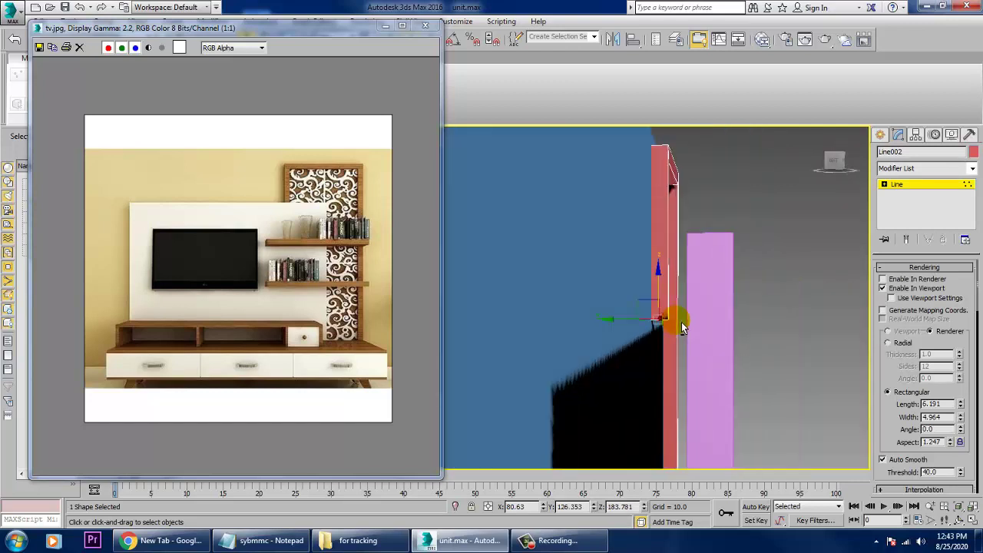
pyautogui.click(918, 182)
# Move the pink panel back about 12 units in the Left view so it sits close in front of the red frame
pyautogui.click(727, 295)
pyautogui.scroll(-5, 763, 329)
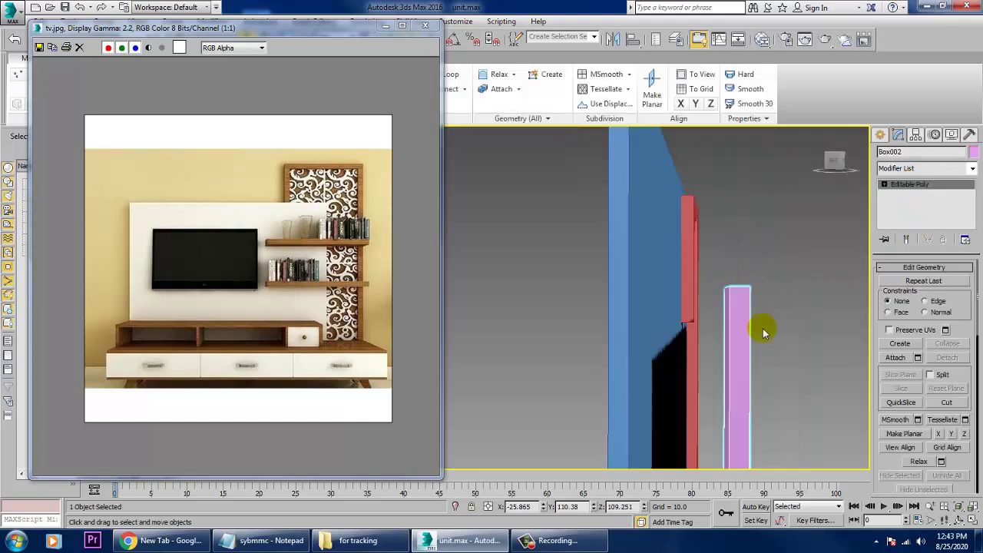
pyautogui.hotkey('alt', 'w')
pyautogui.rightClick(462, 389)
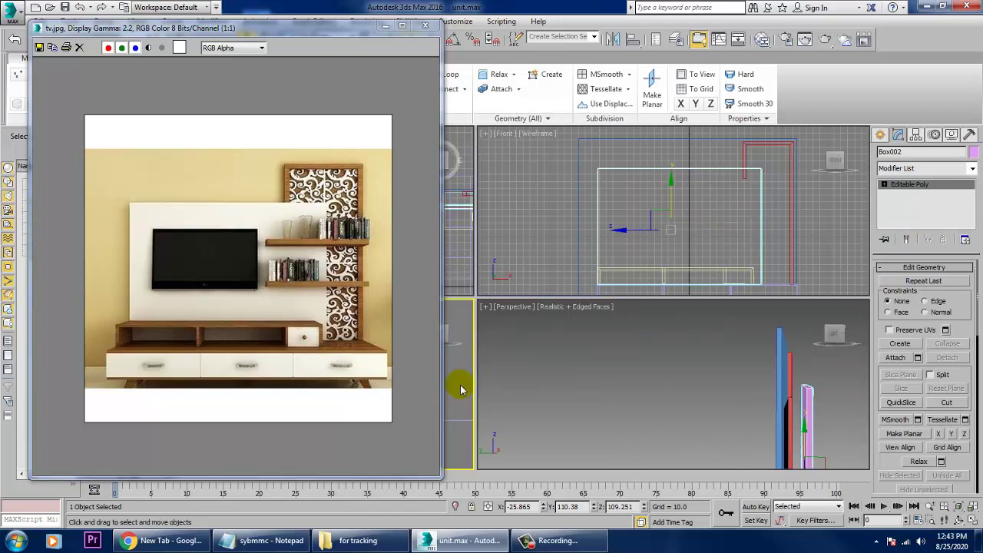
pyautogui.hotkey('alt', 'w')
pyautogui.scroll(-3, 657, 351)
pyautogui.moveTo(615, 352); pyautogui.dragTo(684, 357, button='middle')
pyautogui.scroll(2, 631, 342)
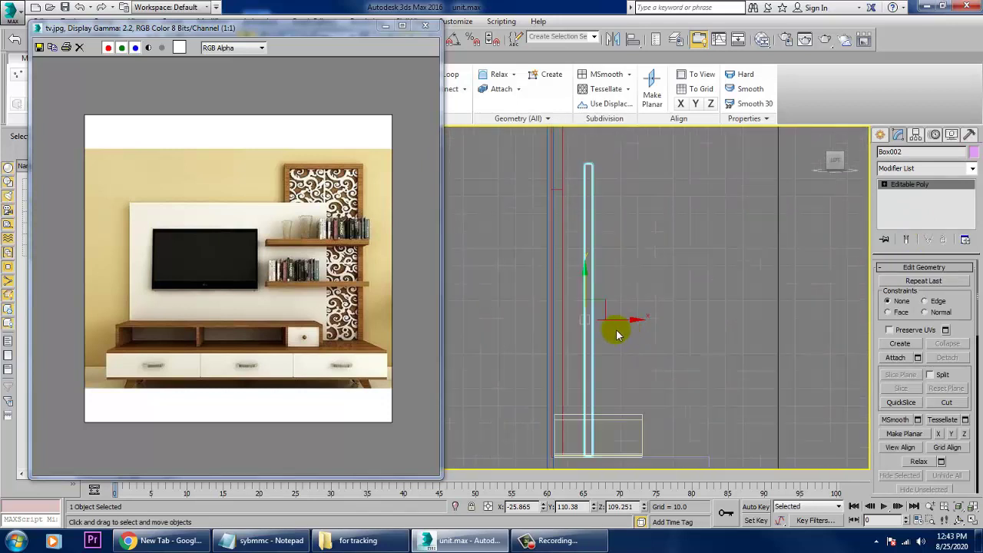
pyautogui.moveTo(635, 328); pyautogui.dragTo(614, 328)
pyautogui.hotkey('alt', 'w')
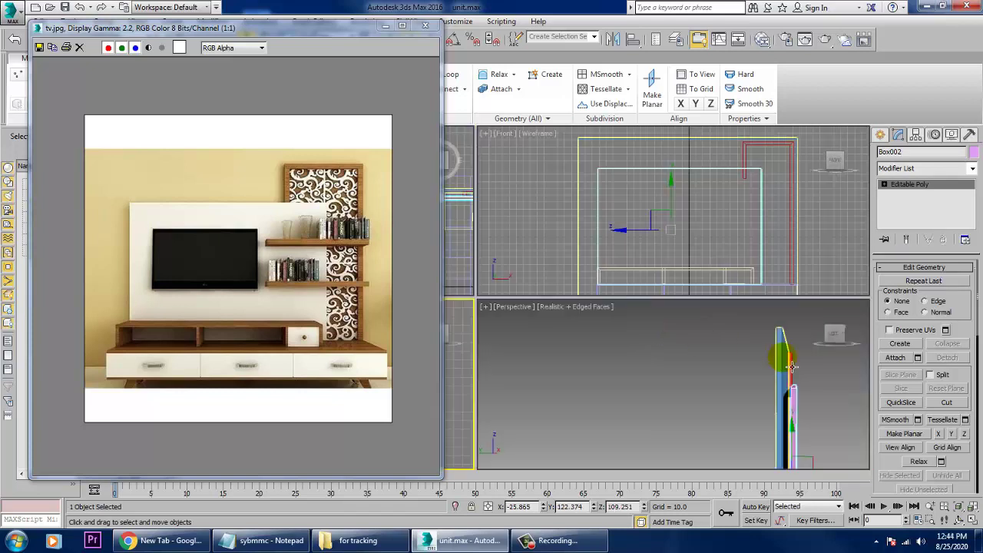
# Inspect the red frame and pink panel from the front and compare them with the shelf area in tv.jpg
pyautogui.rightClick(771, 349)
pyautogui.hotkey('alt', 'w')
pyautogui.keyDown('alt'); pyautogui.moveTo(770, 348); pyautogui.dragTo(657, 300, button='middle'); pyautogui.keyUp('alt')
pyautogui.click(639, 242)
pyautogui.moveTo(653, 196); pyautogui.dragTo(650, 172, button='middle')
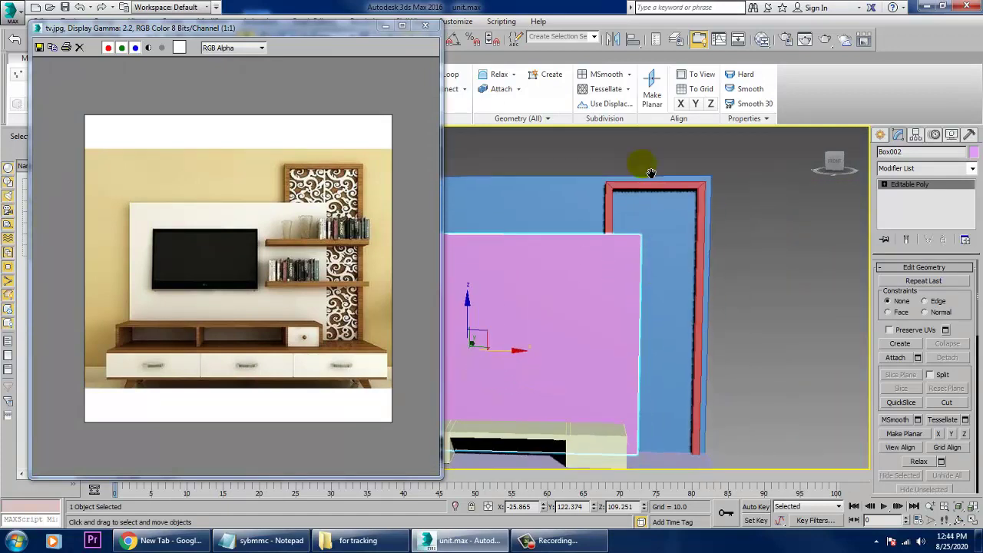
pyautogui.click(676, 255)
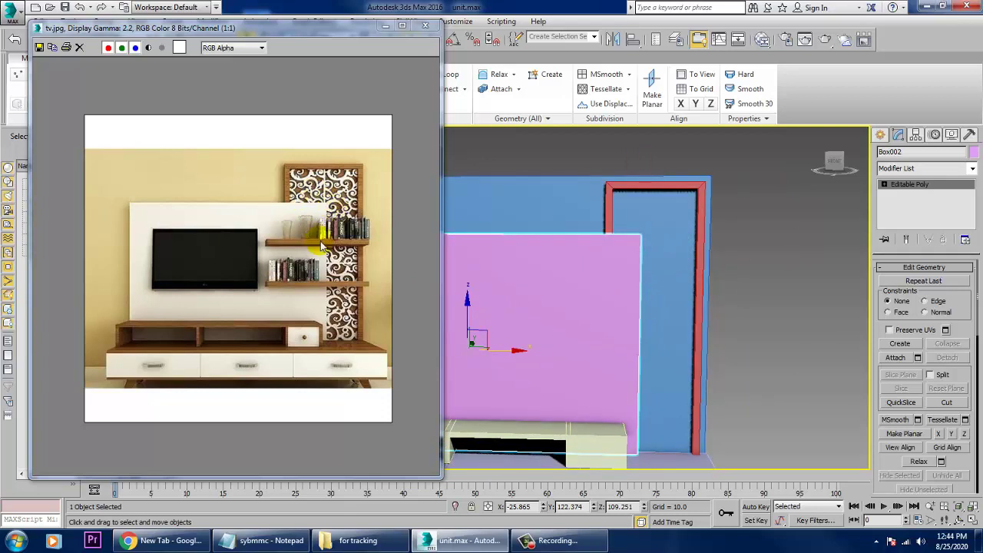
pyautogui.scroll(1, 323, 246)
pyautogui.moveTo(329, 257); pyautogui.dragTo(307, 290, button='middle')
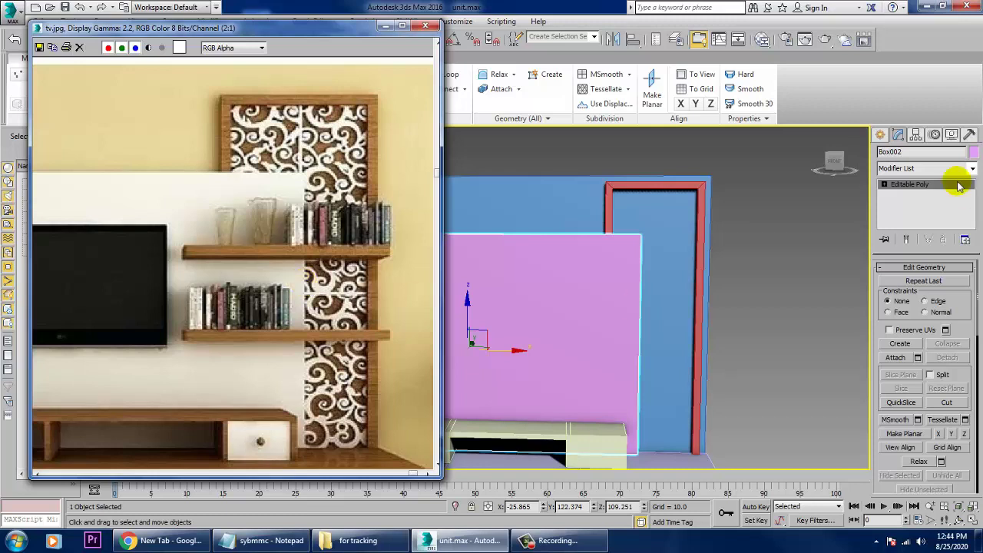
# Draw a thin horizontal shelf box about 119 wide and 4.4 high in the Front view, spanning from the TV panel to the tall frame
pyautogui.click(877, 136)
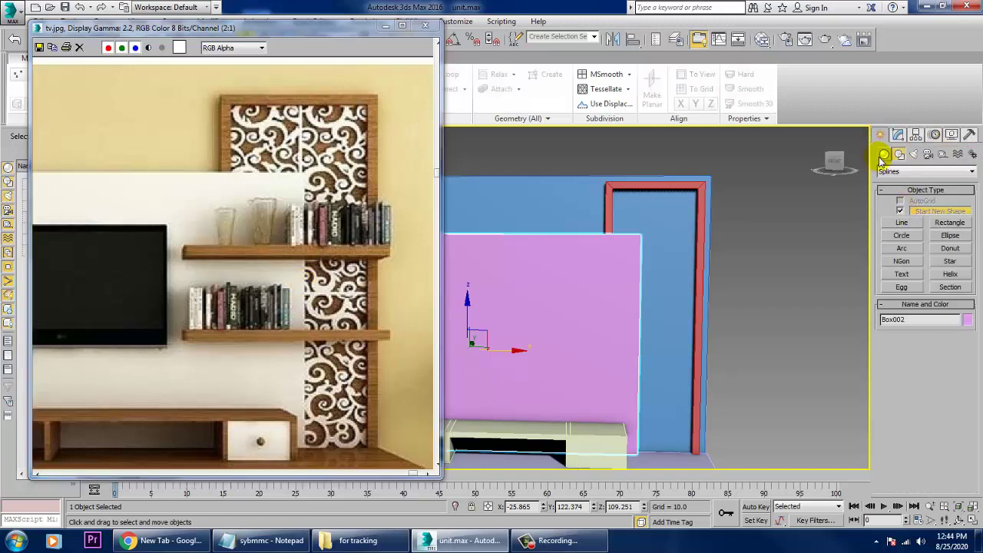
pyautogui.click(884, 155)
pyautogui.click(902, 214)
pyautogui.hotkey('alt', 'w')
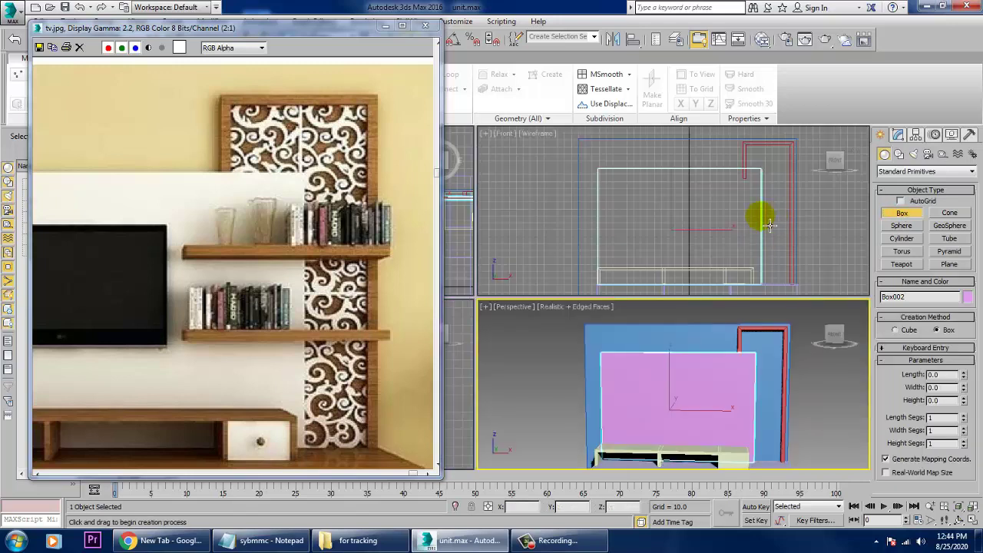
pyautogui.rightClick(765, 223)
pyautogui.hotkey('alt', 'w')
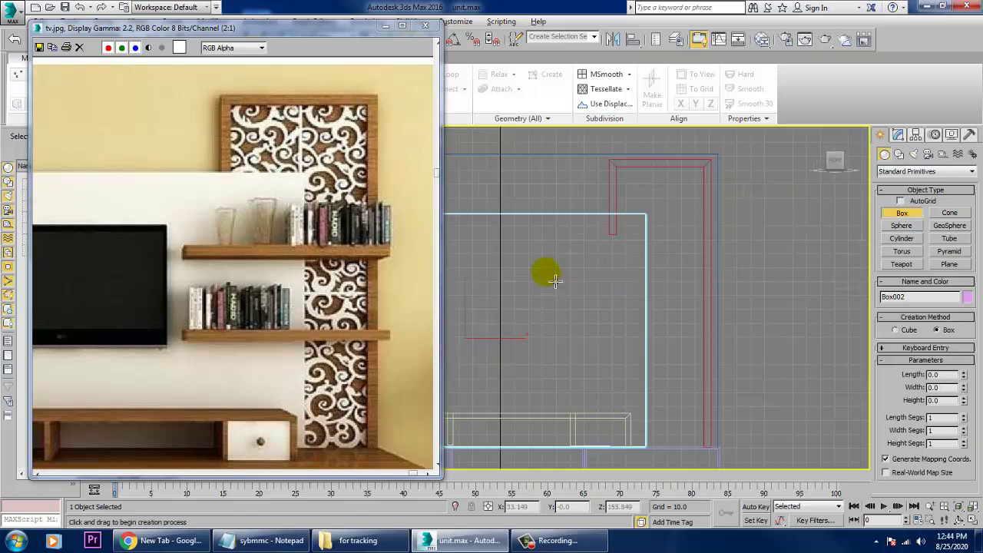
pyautogui.moveTo(555, 273); pyautogui.dragTo(720, 280)
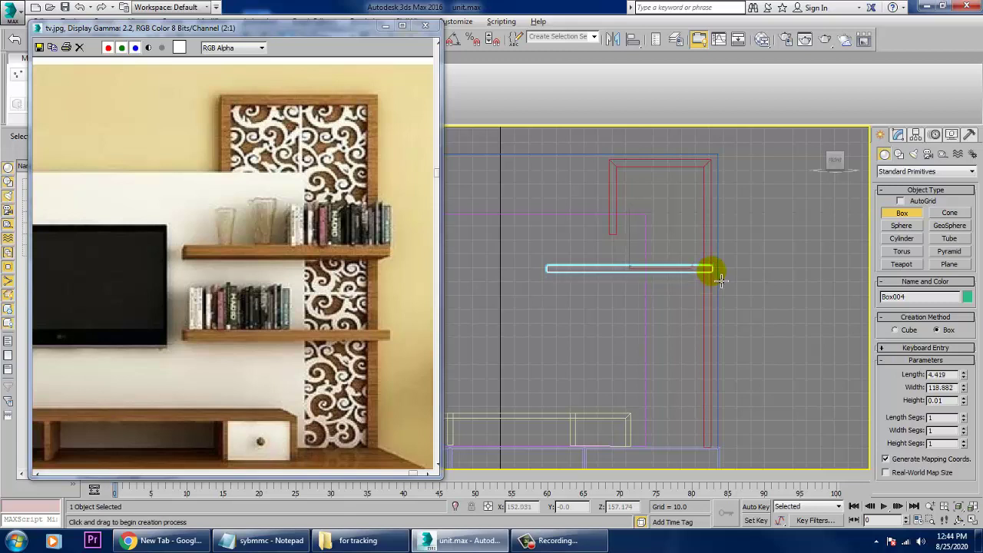
pyautogui.press('w')
# Move the green shelf back about 123 units in Y so it sits against the front of the pink TV panel
pyautogui.hotkey('alt', 'w')
pyautogui.rightClick(779, 330)
pyautogui.hotkey('alt', 'w')
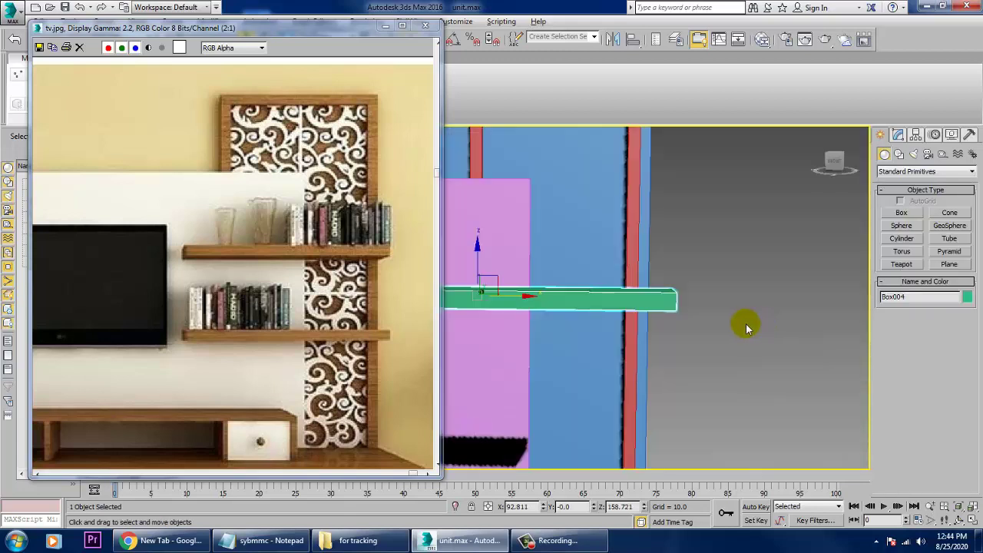
pyautogui.keyDown('alt'); pyautogui.moveTo(746, 323); pyautogui.dragTo(832, 364, button='middle'); pyautogui.keyUp('alt')
pyautogui.scroll(-4, 682, 338)
pyautogui.keyDown('alt'); pyautogui.moveTo(684, 338); pyautogui.dragTo(686, 325, button='middle'); pyautogui.keyUp('alt')
pyautogui.press('r')
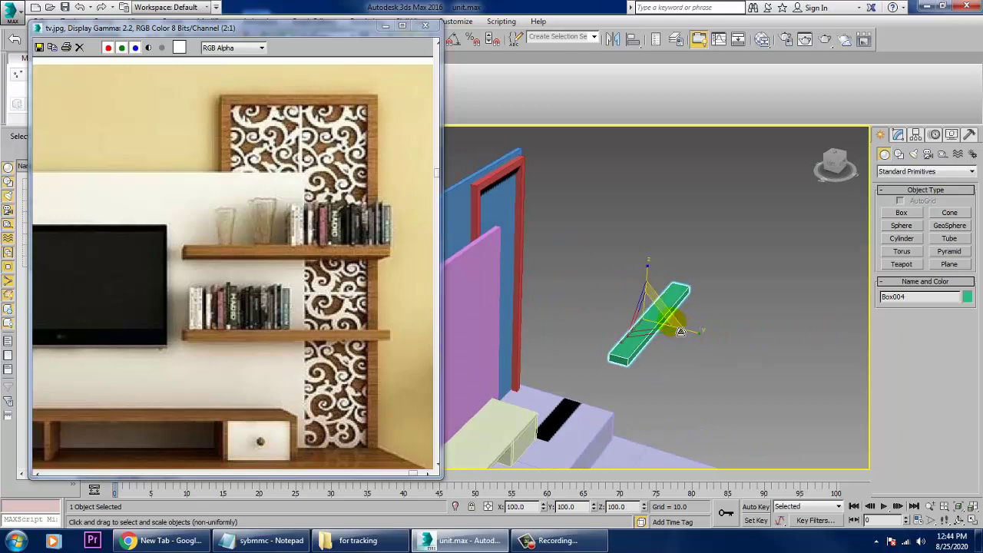
pyautogui.press('w')
pyautogui.moveTo(616, 318); pyautogui.dragTo(462, 294)
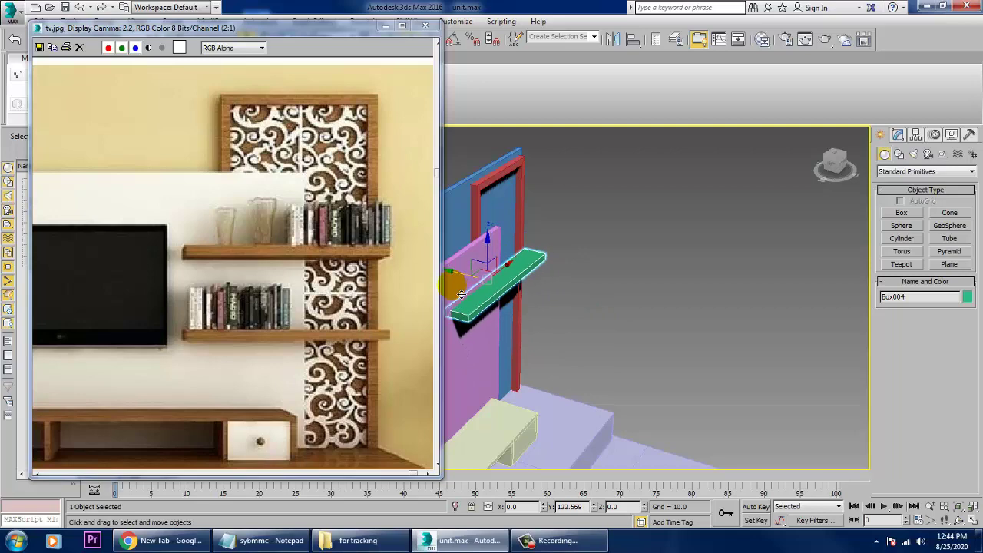
# Lower the shelf slightly in the Front view and copy it straight down as a second shelf above the cabinet
pyautogui.scroll(5, 537, 269)
pyautogui.scroll(-3, 630, 315)
pyautogui.keyDown('alt'); pyautogui.moveTo(532, 276); pyautogui.dragTo(729, 316, button='middle'); pyautogui.keyUp('alt')
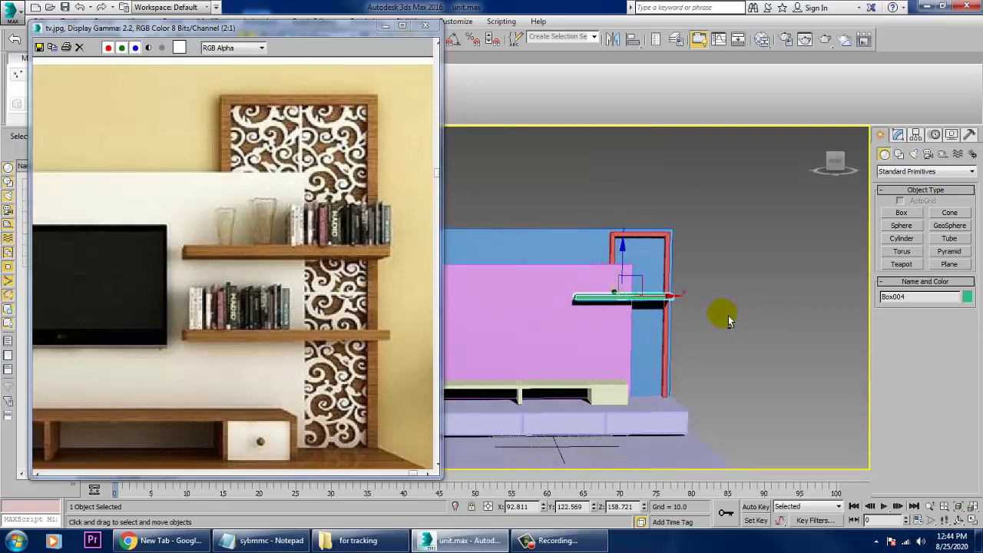
pyautogui.hotkey('alt', 'w')
pyautogui.moveTo(724, 256); pyautogui.dragTo(663, 235, button='middle')
pyautogui.hotkey('alt', 'w')
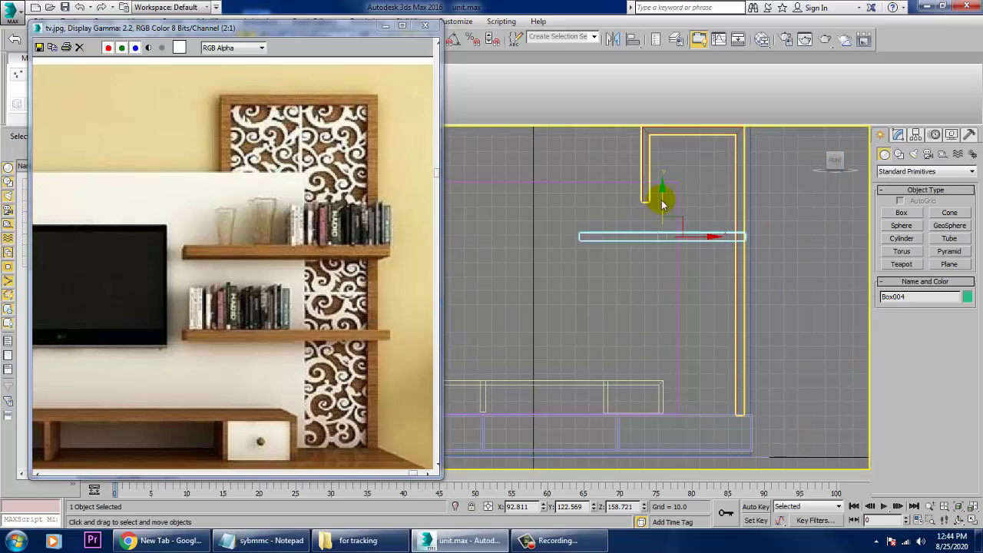
pyautogui.moveTo(672, 204); pyautogui.dragTo(686, 281)
pyautogui.click(500, 325)
# Select all objects and assign them a single gray object color
pyautogui.hotkey('ctrl', 'a')
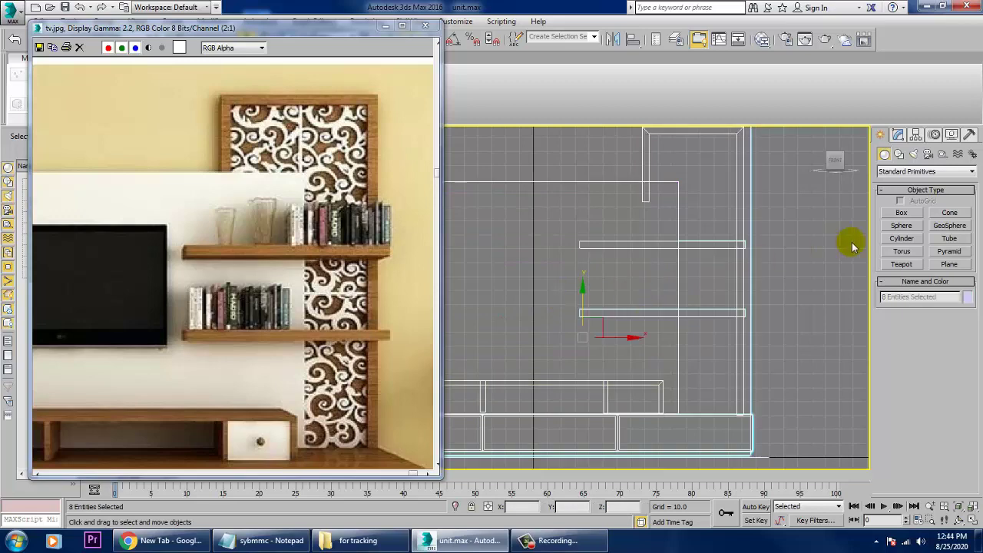
pyautogui.click(964, 297)
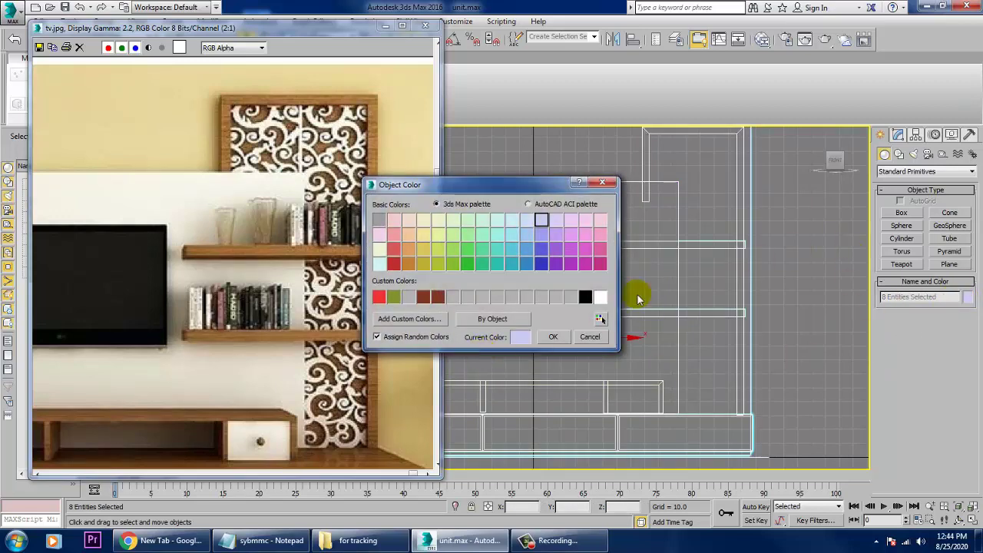
pyautogui.click(550, 337)
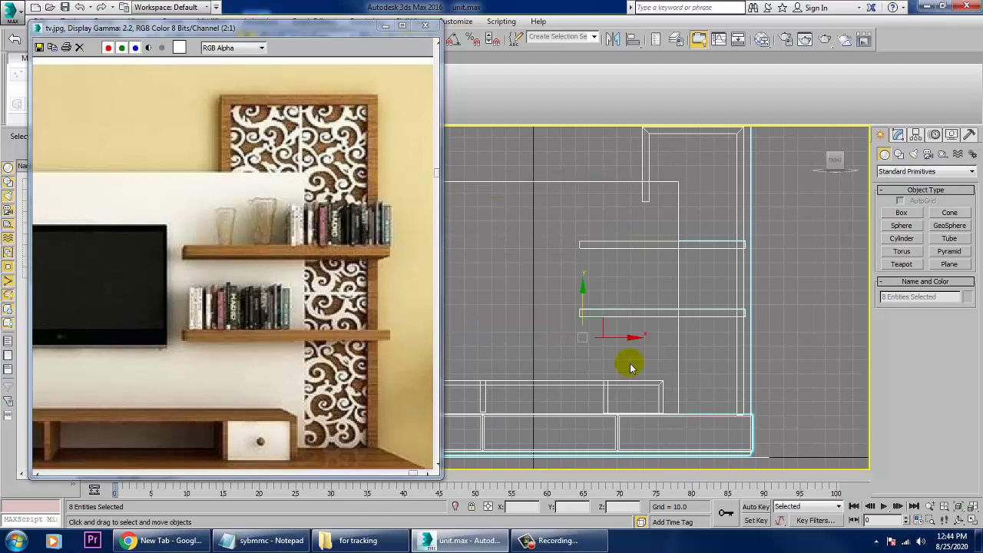
# Draw a thin upright box about 202 long and 65 wide filling the tall side frame in the Front view
pyautogui.moveTo(722, 281); pyautogui.dragTo(730, 299, button='middle')
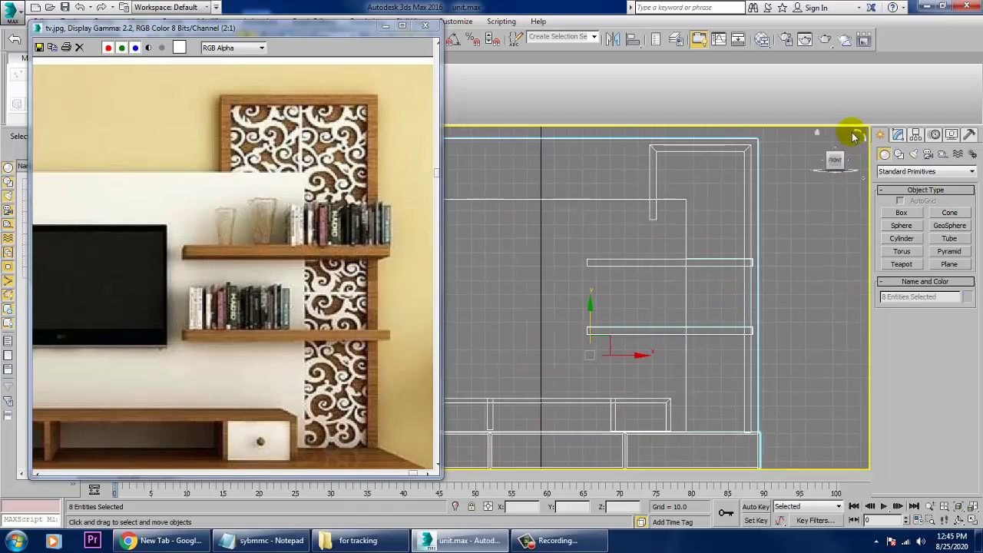
pyautogui.click(901, 213)
pyautogui.moveTo(665, 160); pyautogui.dragTo(755, 441)
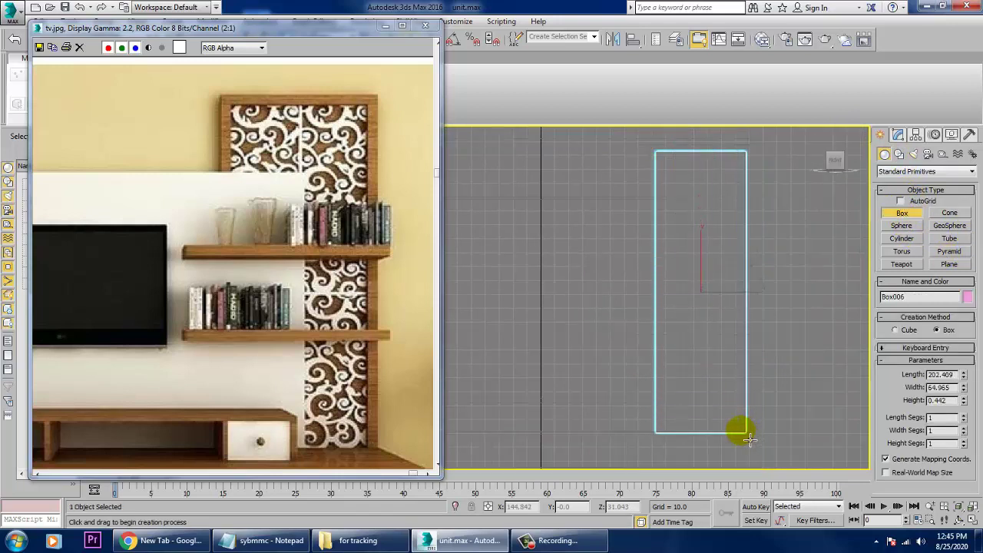
pyautogui.click(750, 440)
pyautogui.rightClick(750, 438)
# Scale the new upright panel's thickness and move it back about 128 units in Y into the tall side frame
pyautogui.hotkey('alt', 'w')
pyautogui.rightClick(768, 431)
pyautogui.hotkey('alt', 'w')
pyautogui.scroll(-3, 722, 338)
pyautogui.keyDown('alt'); pyautogui.moveTo(714, 321); pyautogui.dragTo(776, 365, button='middle'); pyautogui.keyUp('alt')
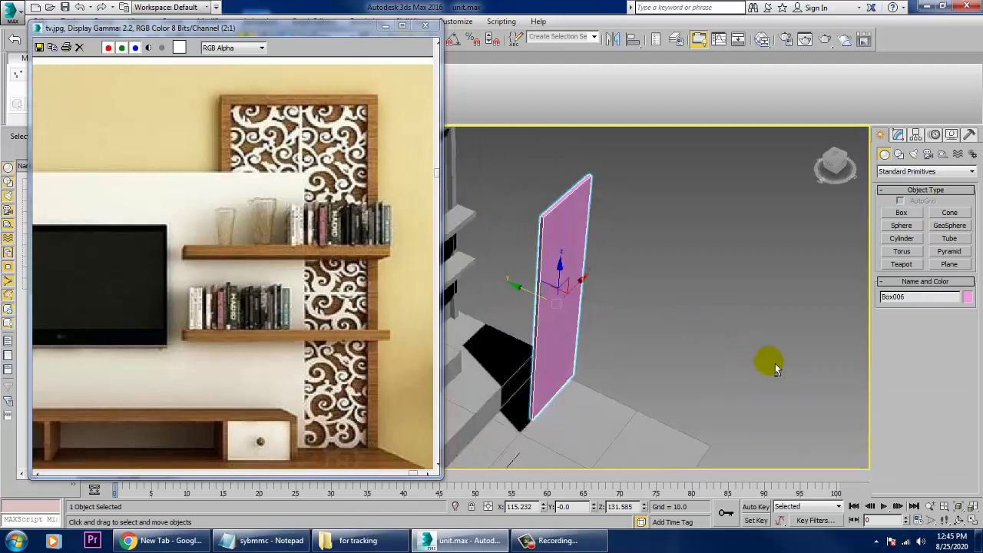
pyautogui.press('r')
pyautogui.moveTo(608, 325); pyautogui.dragTo(585, 324)
pyautogui.press('w')
pyautogui.scroll(-3, 554, 293)
pyautogui.moveTo(552, 292); pyautogui.dragTo(486, 273)
pyautogui.scroll(4, 499, 255)
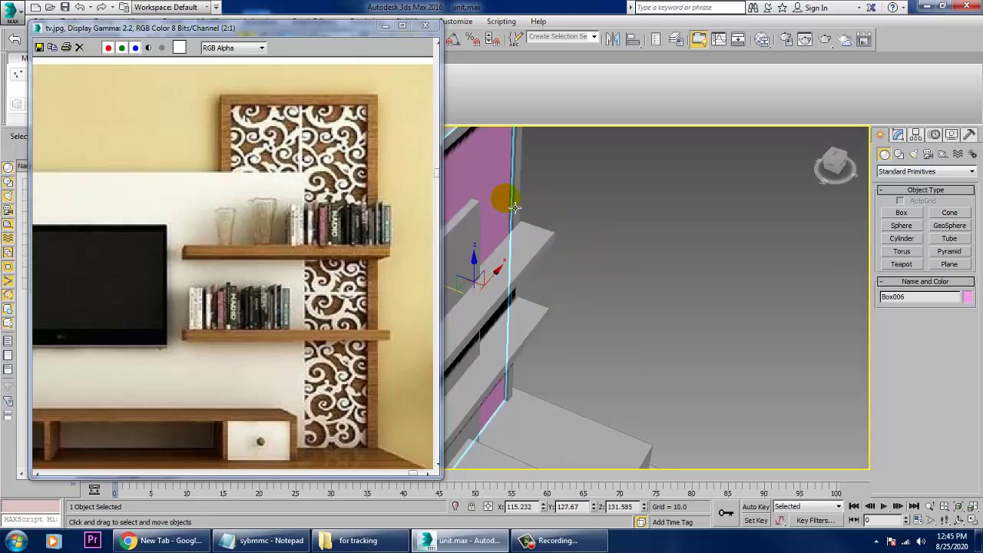
# Scale the pink upright panel's depth again so it fits inside the side frame behind the shelves
pyautogui.scroll(-3, 522, 208)
pyautogui.scroll(3, 530, 199)
pyautogui.keyDown('alt'); pyautogui.moveTo(552, 281); pyautogui.dragTo(496, 303, button='middle'); pyautogui.keyUp('alt')
pyautogui.press('r')
pyautogui.moveTo(529, 312); pyautogui.dragTo(510, 310)
pyautogui.press('w')
# Check the pink panel's fit in the side frame from several angles and compare the whole unit with tv.jpg
pyautogui.scroll(-6, 591, 270)
pyautogui.keyDown('alt'); pyautogui.moveTo(598, 267); pyautogui.dragTo(799, 314, button='middle'); pyautogui.keyUp('alt')
pyautogui.scroll(2, 550, 288)
pyautogui.scroll(3, 799, 314)
pyautogui.keyDown('alt'); pyautogui.moveTo(760, 272); pyautogui.dragTo(678, 314, button='middle'); pyautogui.keyUp('alt')
pyautogui.scroll(2, 701, 321)
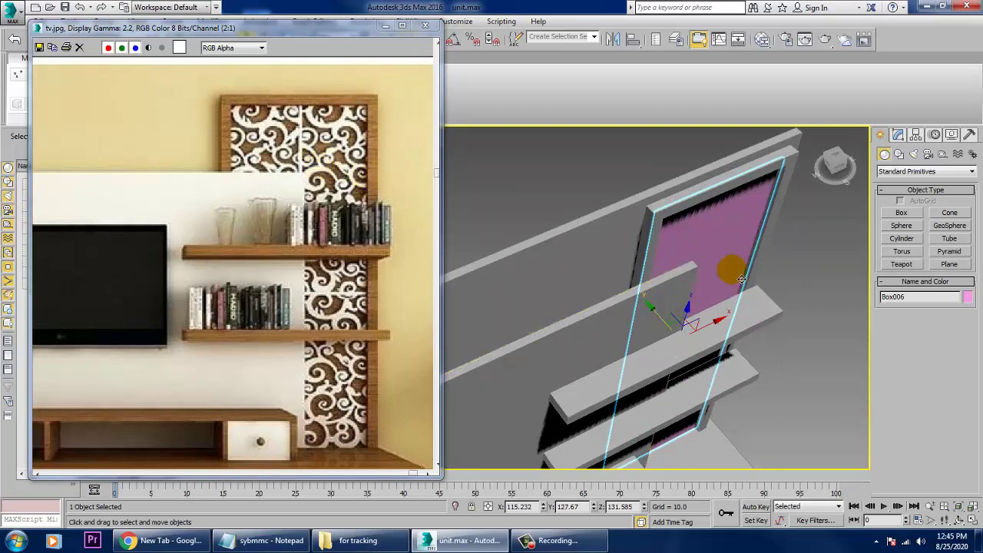
pyautogui.keyDown('alt'); pyautogui.moveTo(774, 328); pyautogui.dragTo(742, 282, button='middle'); pyautogui.keyUp('alt')
pyautogui.scroll(-4, 722, 286)
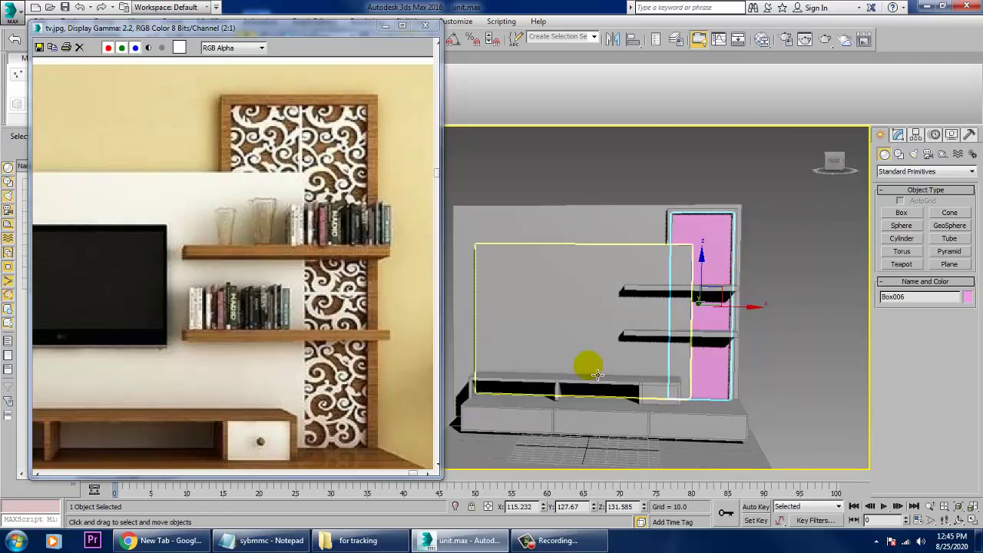
pyautogui.moveTo(220, 340); pyautogui.dragTo(393, 263, button='middle')
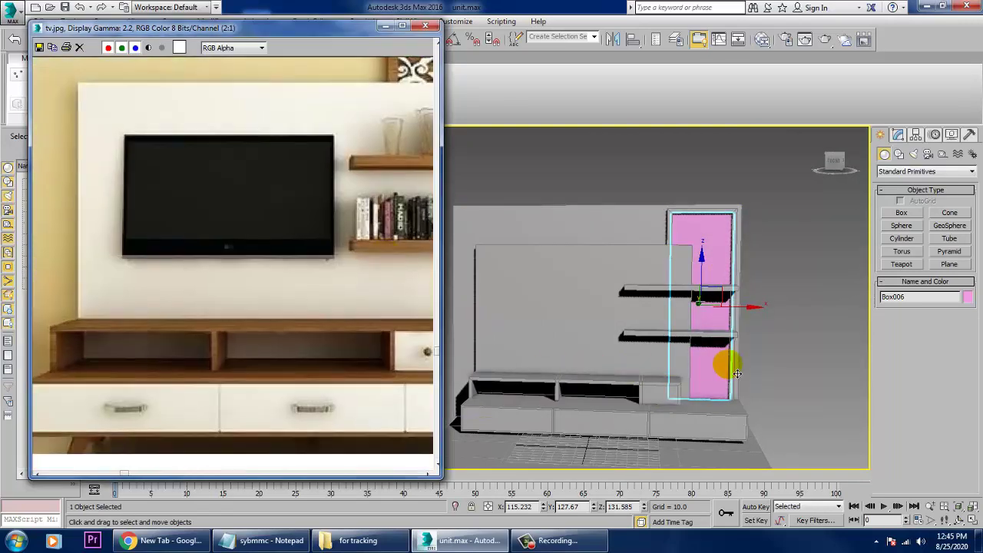
pyautogui.keyDown('alt'); pyautogui.moveTo(575, 377); pyautogui.dragTo(443, 394, button='middle'); pyautogui.keyUp('alt')
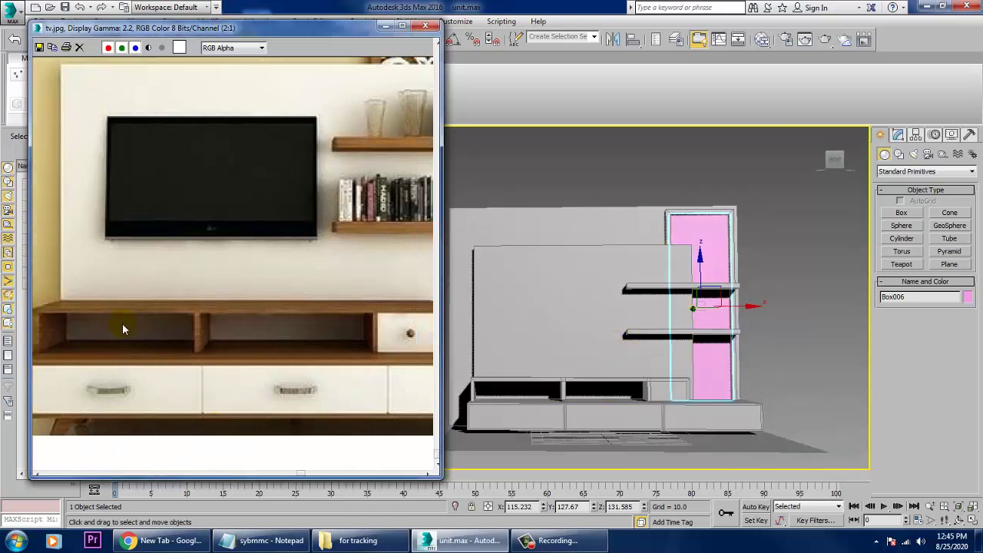
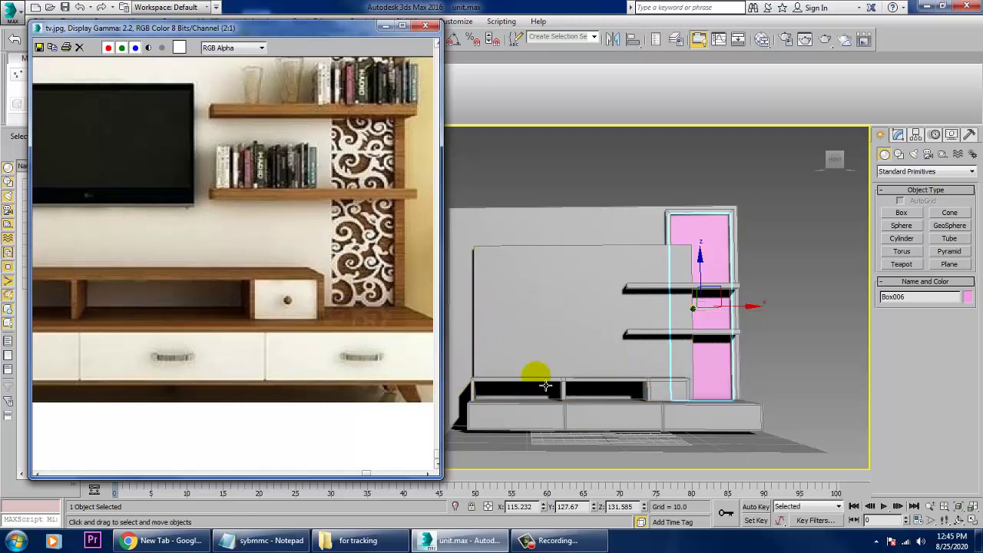
# Select everything except the back wall and the floor, and raise it about 10 units to make room for legs
pyautogui.moveTo(776, 188); pyautogui.dragTo(458, 459)
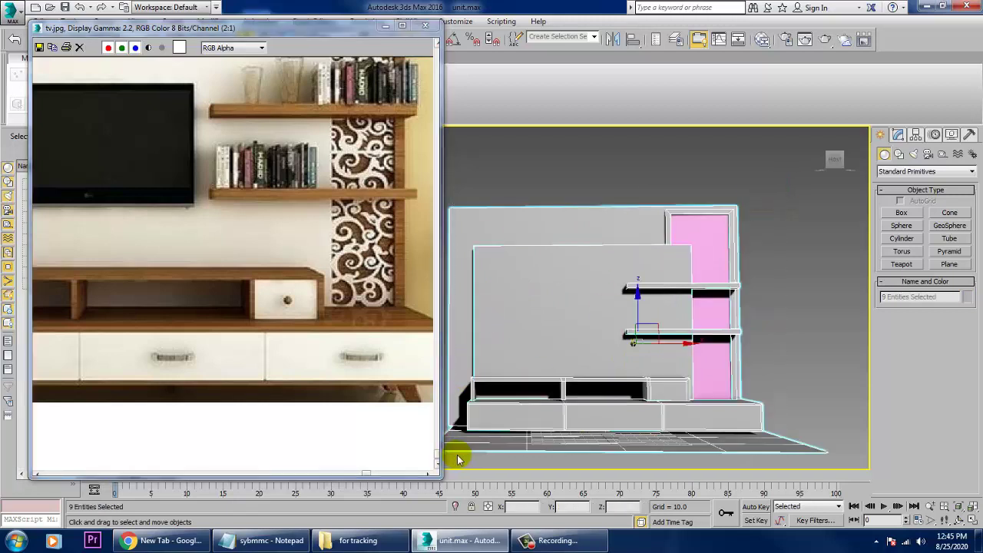
pyautogui.keyDown('alt'); pyautogui.click(567, 224); pyautogui.keyUp('alt')
pyautogui.moveTo(654, 315); pyautogui.dragTo(650, 301)
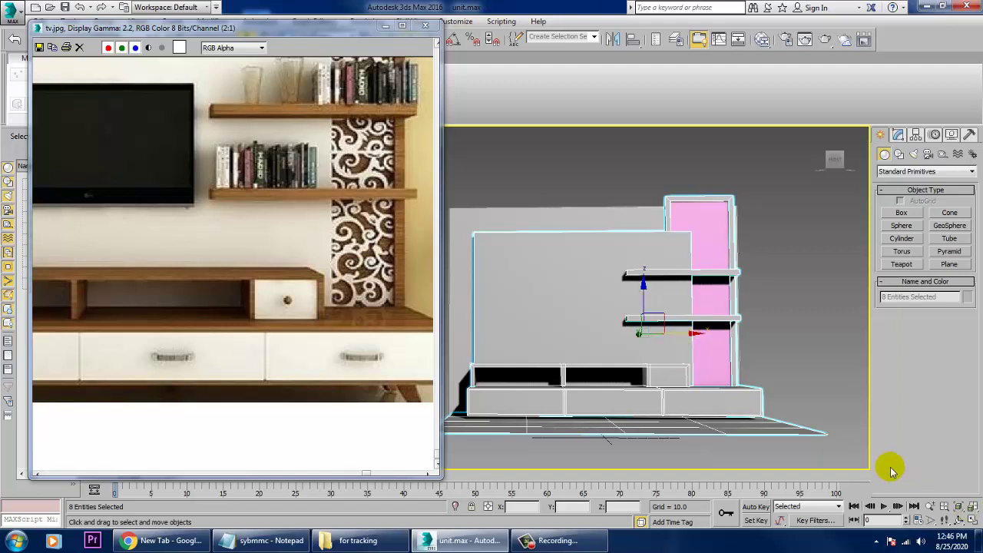
pyautogui.hotkey('ctrl', 'z')
pyautogui.keyDown('alt'); pyautogui.click(707, 449); pyautogui.keyUp('alt')
pyautogui.moveTo(657, 305); pyautogui.dragTo(652, 295)
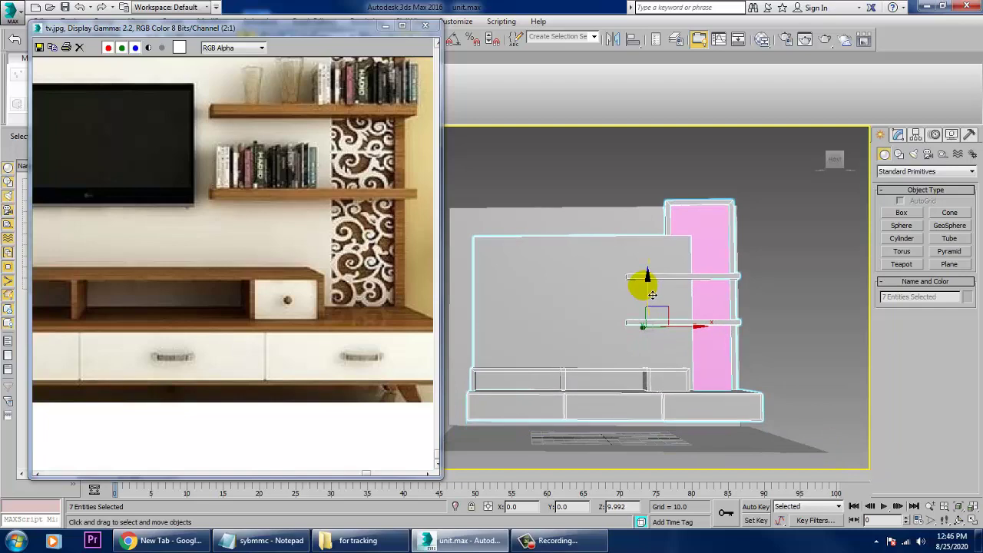
# Draw a short slanted line about 19 units long under the drawer cabinet's right end in the Front view as a leg
pyautogui.hotkey('alt', 'w')
pyautogui.moveTo(759, 239); pyautogui.dragTo(718, 231, button='middle')
pyautogui.hotkey('alt', 'w')
pyautogui.moveTo(681, 287); pyautogui.dragTo(700, 214, button='middle')
pyautogui.click(899, 155)
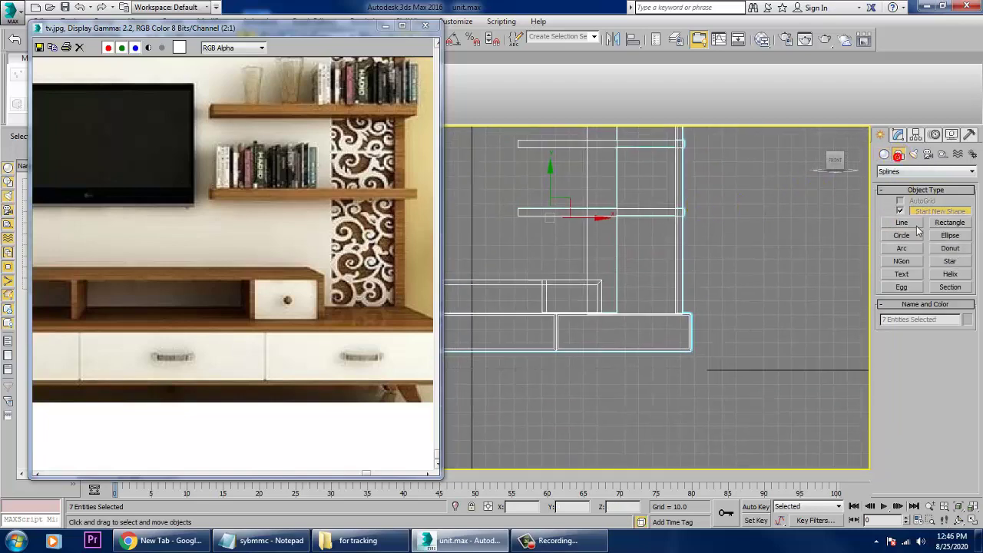
pyautogui.click(906, 223)
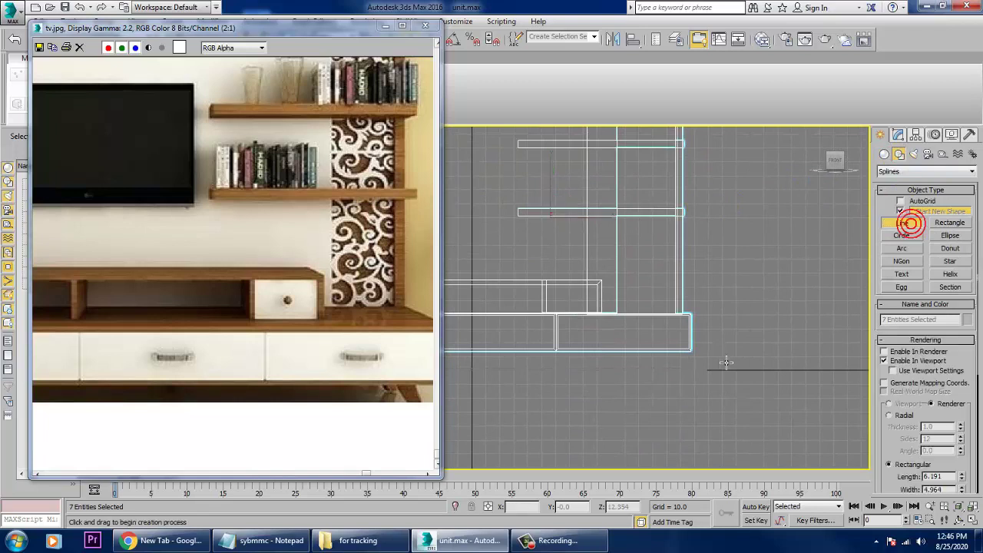
pyautogui.click(676, 345)
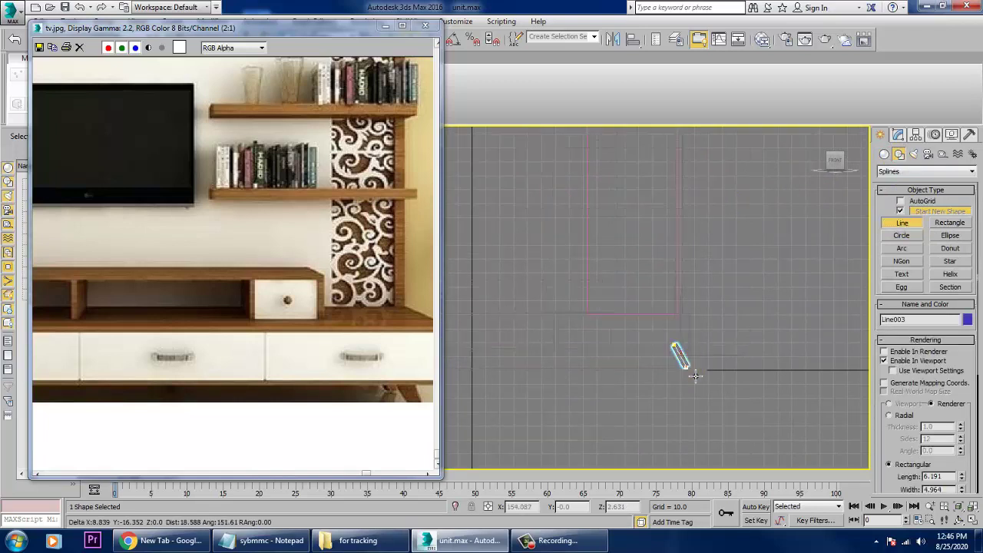
pyautogui.rightClick(686, 369)
# Convert the slanted leg line to an Editable Poly
pyautogui.press('z')
pyautogui.hotkey('alt', 'w')
pyautogui.rightClick(687, 369)
pyautogui.press('z')
pyautogui.scroll(-6, 691, 373)
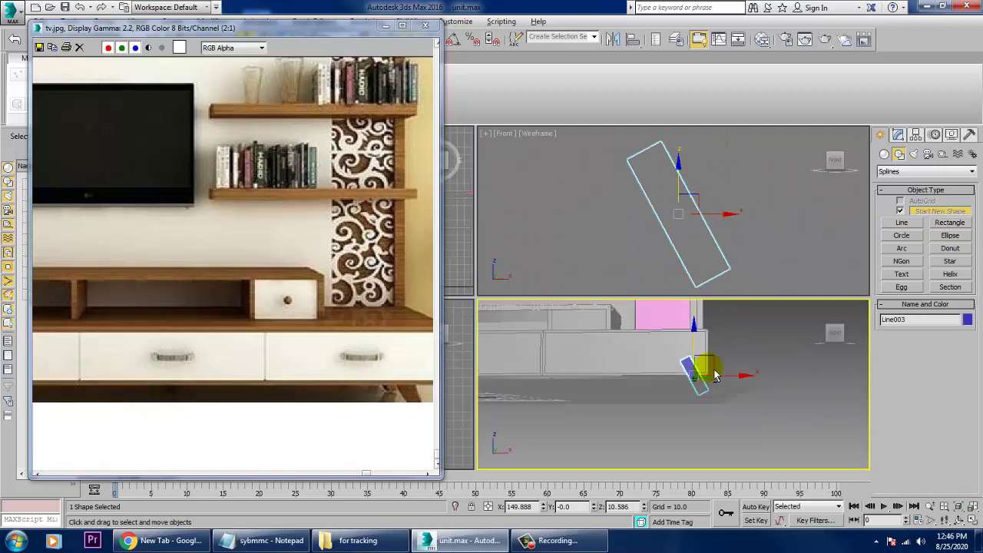
pyautogui.keyDown('alt'); pyautogui.moveTo(711, 372); pyautogui.dragTo(573, 409, button='middle'); pyautogui.keyUp('alt')
pyautogui.keyDown('alt'); pyautogui.moveTo(671, 387); pyautogui.dragTo(651, 400, button='middle'); pyautogui.keyUp('alt')
pyautogui.moveTo(699, 367); pyautogui.dragTo(657, 359, button='middle')
pyautogui.scroll(4, 588, 401)
pyautogui.click(899, 135)
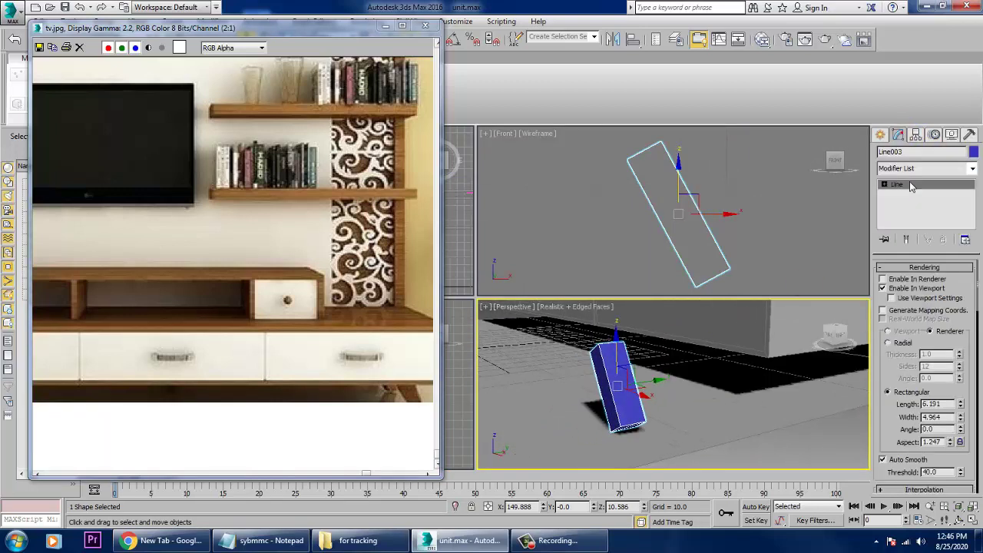
pyautogui.rightClick(906, 189)
pyautogui.click(938, 293)
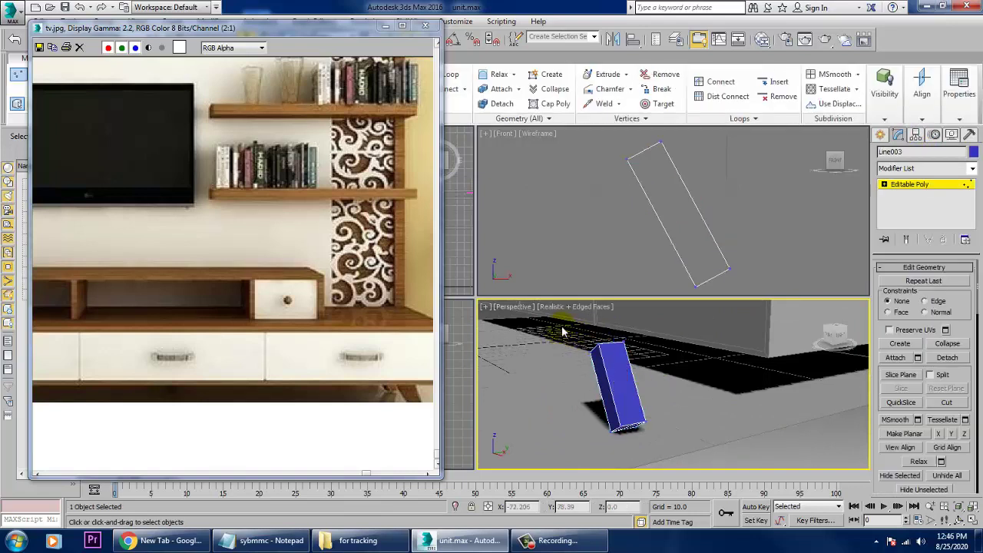
# Scale up the leg's upper end and level its lower end so the leg tapers downwards and stands flat on the floor
pyautogui.press('r')
pyautogui.moveTo(658, 367); pyautogui.dragTo(605, 332)
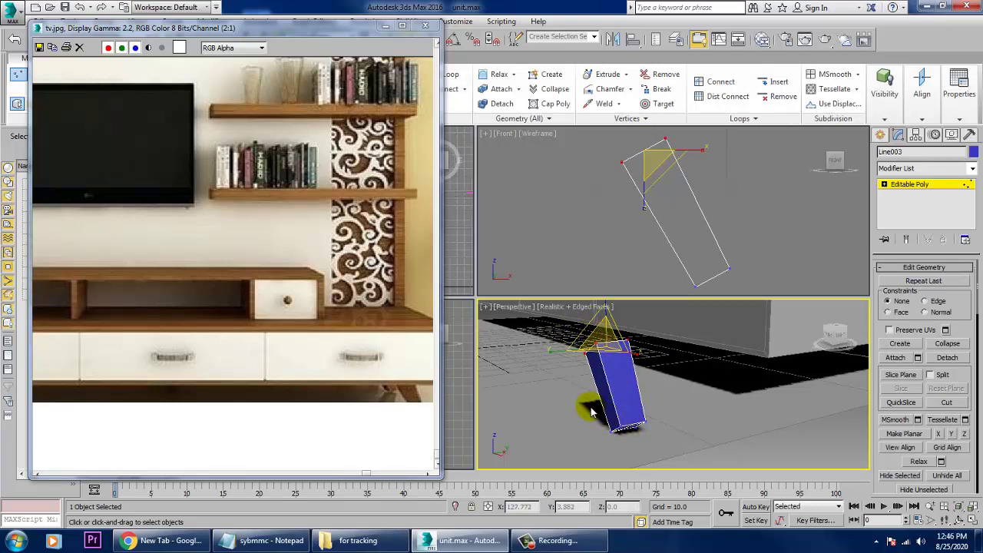
pyautogui.moveTo(672, 450); pyautogui.dragTo(673, 451)
pyautogui.keyDown('alt'); pyautogui.moveTo(587, 387); pyautogui.dragTo(670, 366, button='middle'); pyautogui.keyUp('alt')
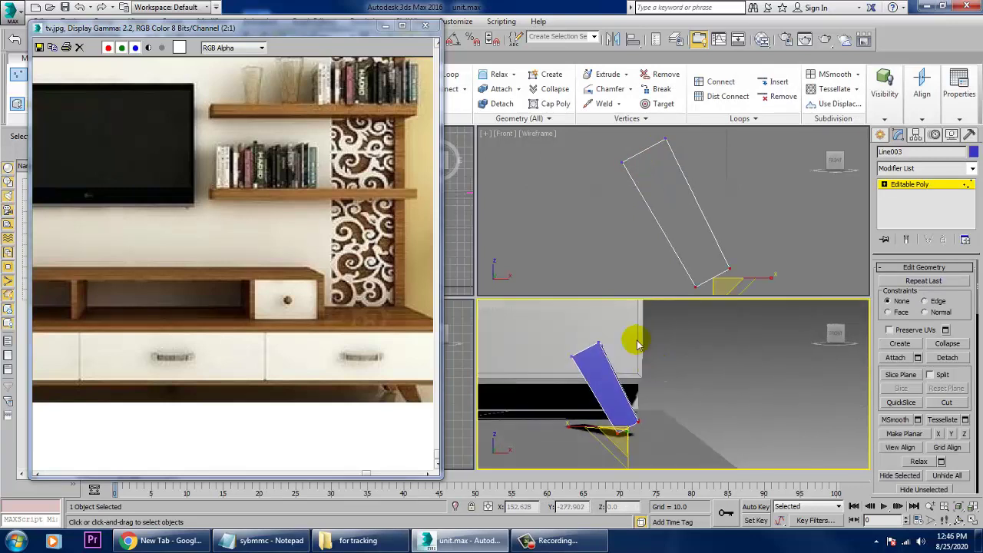
pyautogui.press('e')
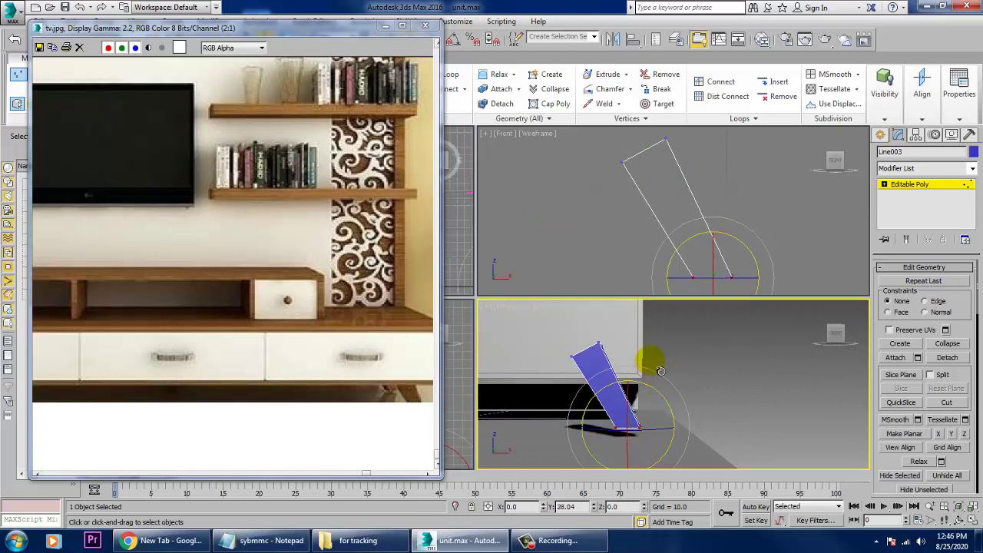
pyautogui.press('w')
pyautogui.click(919, 191)
# Move the leg back about 58 units in the Top view to bring it under the drawer cabinet
pyautogui.keyDown('alt'); pyautogui.moveTo(806, 269); pyautogui.dragTo(749, 310, button='middle'); pyautogui.keyUp('alt')
pyautogui.press('f')
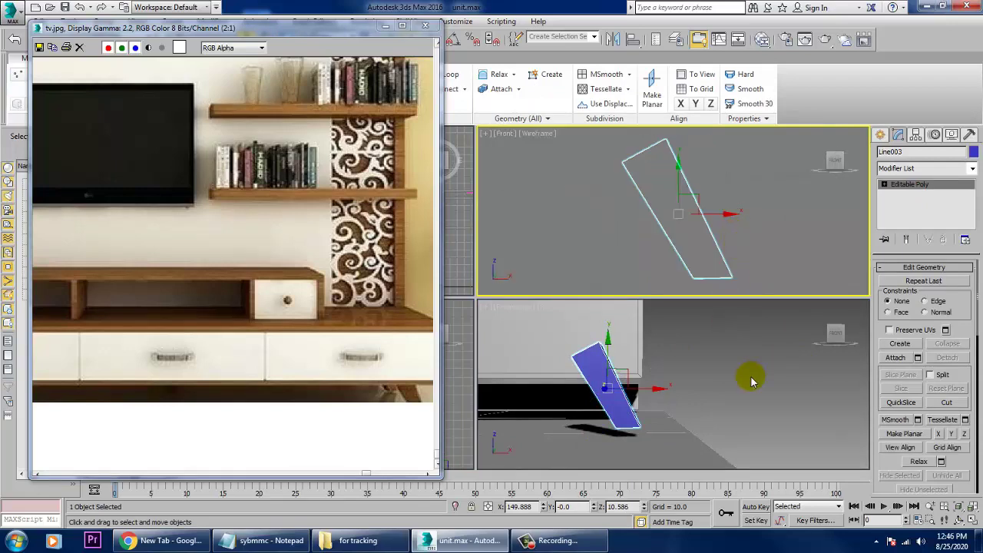
pyautogui.moveTo(753, 376); pyautogui.dragTo(713, 376, button='middle')
pyautogui.hotkey('alt', 'w')
pyautogui.hotkey('alt', 'w')
pyautogui.middleClick(464, 275)
pyautogui.hotkey('alt', 'w')
pyautogui.press('z')
pyautogui.moveTo(484, 234); pyautogui.dragTo(678, 418, button='middle')
pyautogui.scroll(-15, 634, 308)
pyautogui.moveTo(674, 391); pyautogui.dragTo(679, 343)
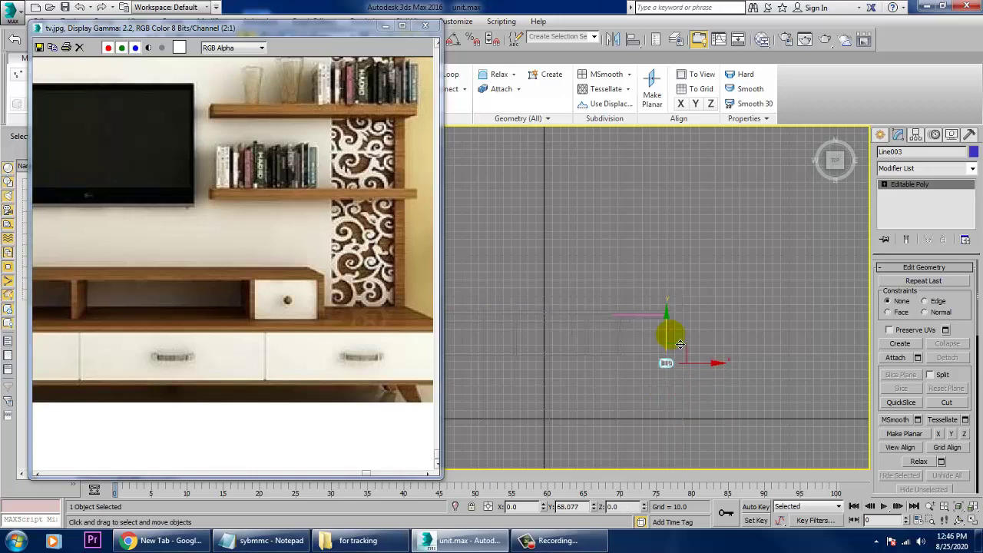
pyautogui.moveTo(685, 351)
pyautogui.keyDown('alt'); pyautogui.mouseDown(button='middle')
pyautogui.moveTo(757, 421)
pyautogui.moveTo(719, 352)
pyautogui.moveTo(686, 348)
pyautogui.mouseUp(button='middle'); pyautogui.keyUp('alt')
# Fine-tune the leg's height and depth so it sits under the front edge of the cabinet's right end
pyautogui.moveTo(616, 319); pyautogui.dragTo(624, 345)
pyautogui.scroll(-4, 627, 346)
pyautogui.keyDown('alt'); pyautogui.moveTo(645, 353); pyautogui.dragTo(657, 369, button='middle'); pyautogui.keyUp('alt')
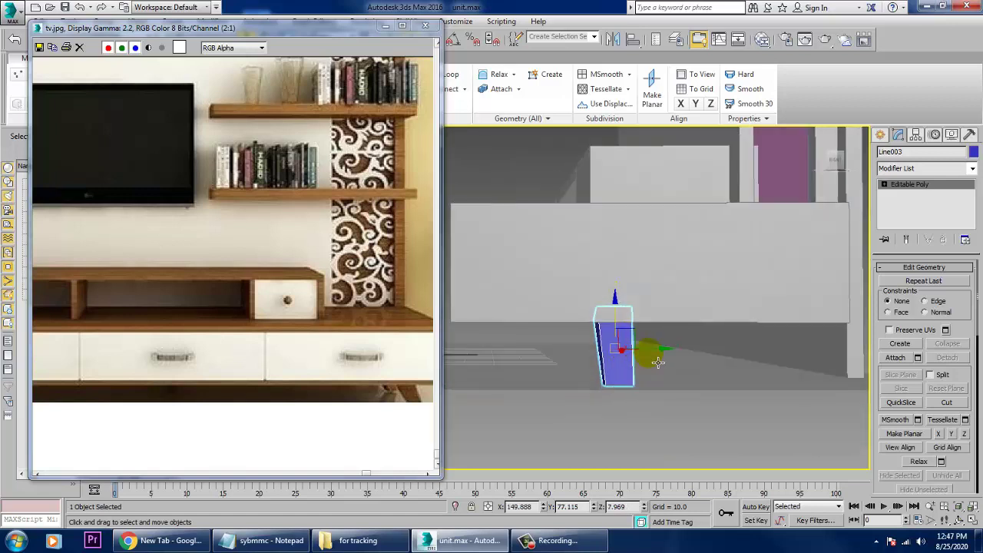
pyautogui.moveTo(658, 359); pyautogui.dragTo(534, 360)
pyautogui.moveTo(620, 350); pyautogui.dragTo(674, 348, button='middle')
# Copy the leg about 56 units back, then place a mirrored copy of the pair along X about 267 units left, under the cabinet's left end
pyautogui.moveTo(596, 355); pyautogui.dragTo(705, 354)
pyautogui.scroll(-4, 552, 355)
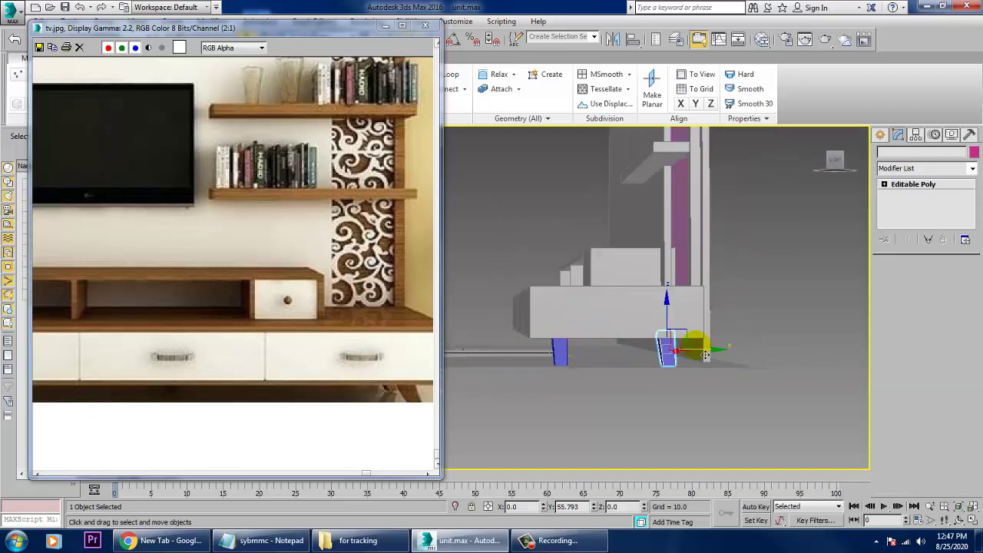
pyautogui.click(480, 323)
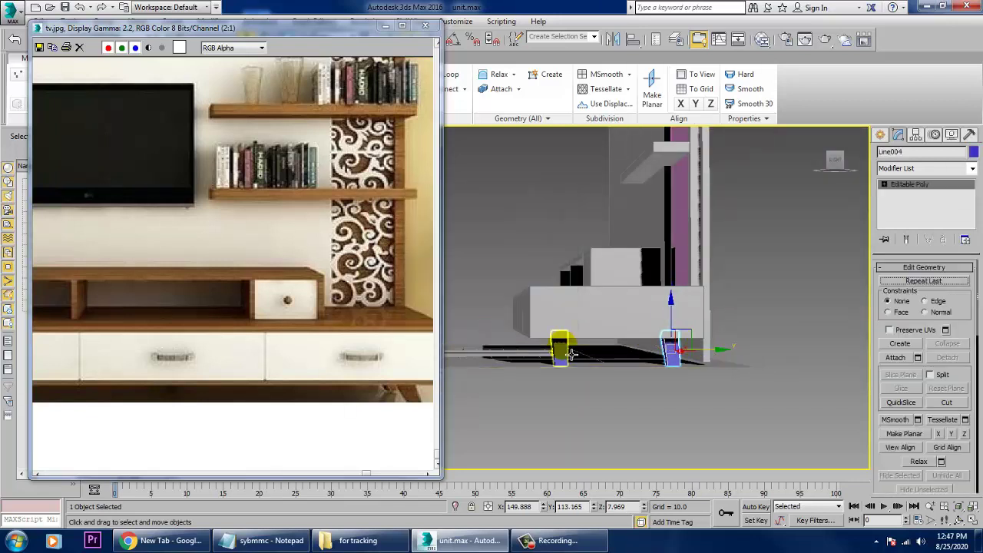
pyautogui.moveTo(616, 367)
pyautogui.keyDown('alt'); pyautogui.mouseDown(button='middle')
pyautogui.moveTo(731, 346)
pyautogui.moveTo(709, 356)
pyautogui.moveTo(755, 384)
pyautogui.moveTo(604, 127)
pyautogui.mouseUp(button='middle'); pyautogui.keyUp('alt')
pyautogui.click(612, 40)
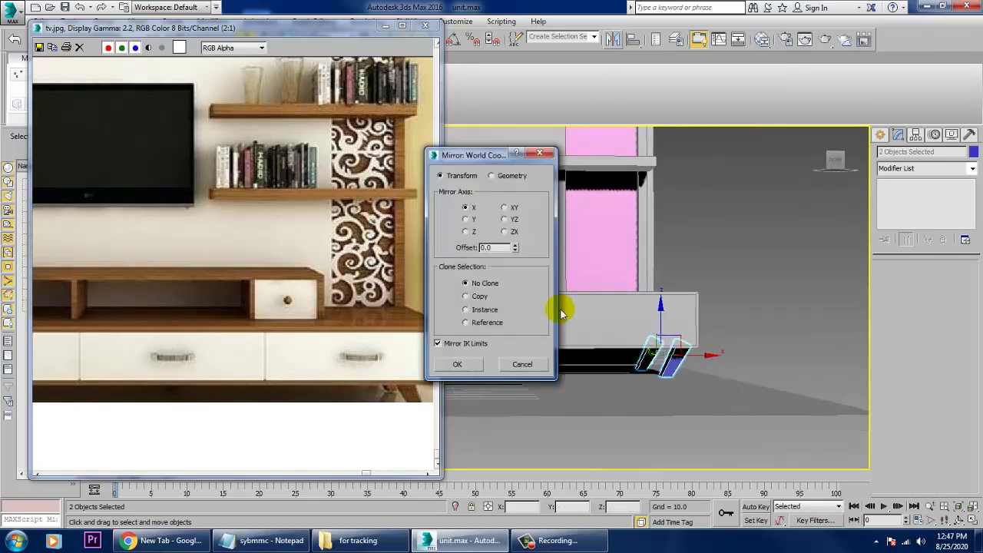
pyautogui.click(460, 365)
pyautogui.moveTo(463, 362)
pyautogui.keyDown('alt'); pyautogui.mouseDown(button='middle')
pyautogui.moveTo(812, 361)
pyautogui.moveTo(824, 380)
pyautogui.moveTo(867, 341)
pyautogui.mouseUp(button='middle'); pyautogui.keyUp('alt')
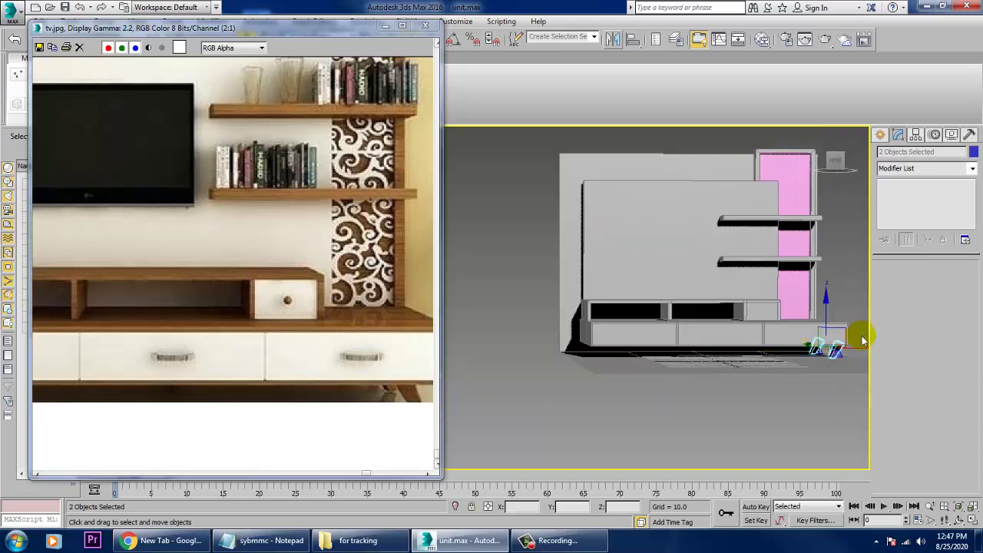
pyautogui.moveTo(857, 349); pyautogui.dragTo(694, 349)
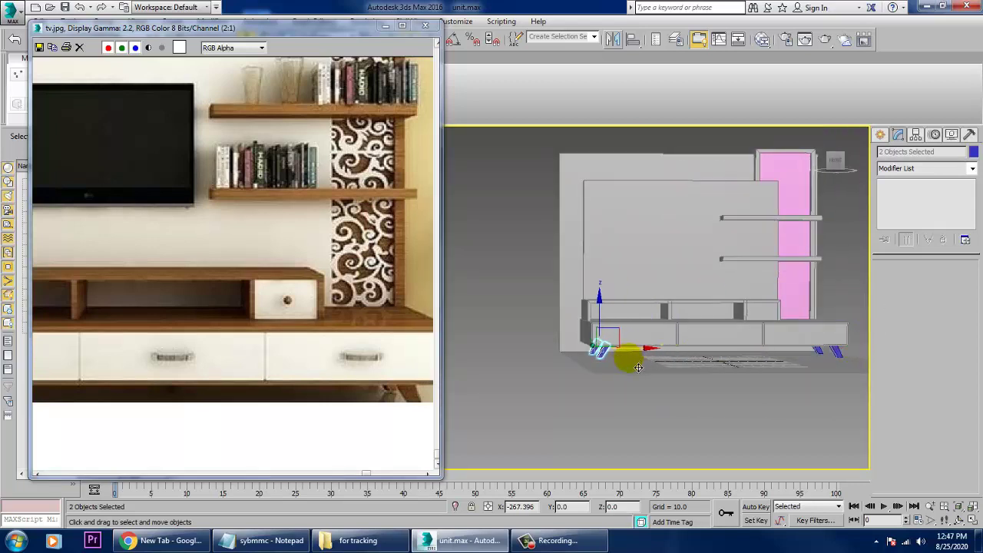
# Check the placement of the left pair of legs under the cabinet in the Front and Perspective views
pyautogui.press('z')
pyautogui.hotkey('alt', 'w')
pyautogui.rightClick(709, 182)
pyautogui.hotkey('alt', 'w')
pyautogui.press('z')
pyautogui.scroll(-5, 676, 223)
pyautogui.scroll(-5, 672, 242)
pyautogui.moveTo(714, 238); pyautogui.dragTo(578, 319, button='middle')
pyautogui.scroll(-4, 584, 316)
pyautogui.moveTo(643, 325); pyautogui.dragTo(613, 325, button='middle')
pyautogui.scroll(3, 600, 324)
pyautogui.moveTo(553, 320); pyautogui.dragTo(613, 325, button='middle')
pyautogui.hotkey('alt', 'w')
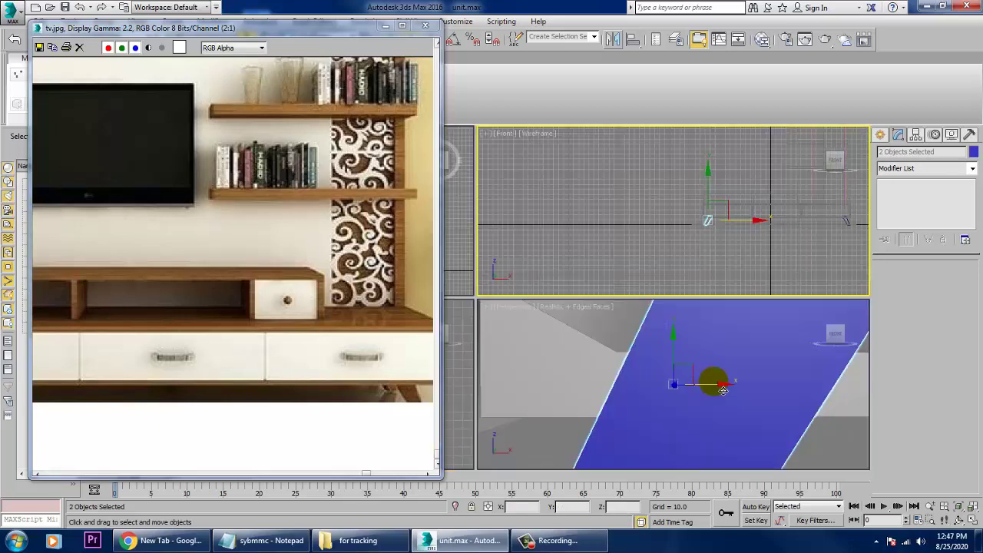
pyautogui.rightClick(711, 387)
pyautogui.hotkey('alt', 'w')
pyautogui.scroll(-6, 703, 374)
pyautogui.keyDown('alt'); pyautogui.moveTo(703, 375); pyautogui.dragTo(787, 386, button='middle'); pyautogui.keyUp('alt')
pyautogui.scroll(-4, 700, 376)
pyautogui.moveTo(787, 386); pyautogui.dragTo(674, 442, button='middle')
# Select all objects in the scene and give them the same grey object colour
pyautogui.hotkey('ctrl', 'a')
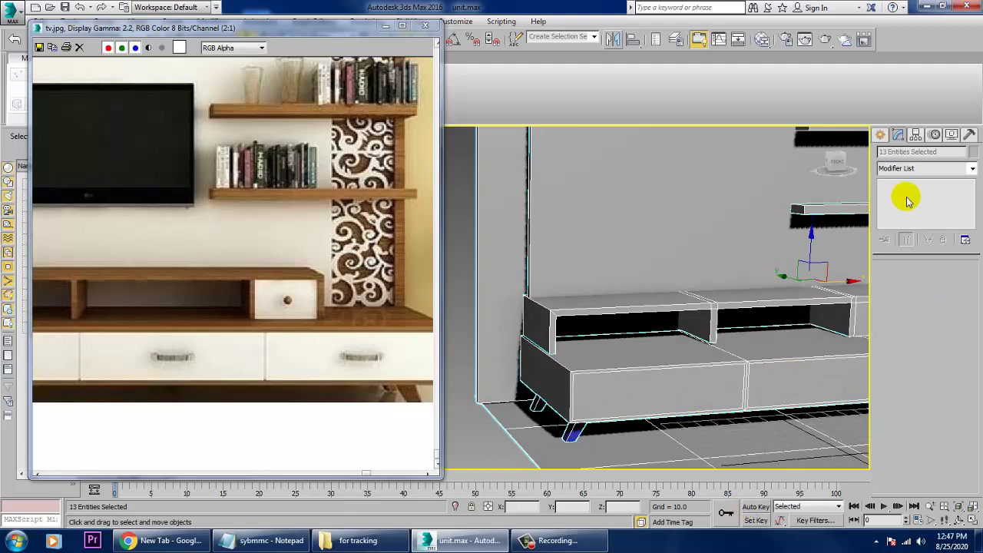
pyautogui.click(972, 153)
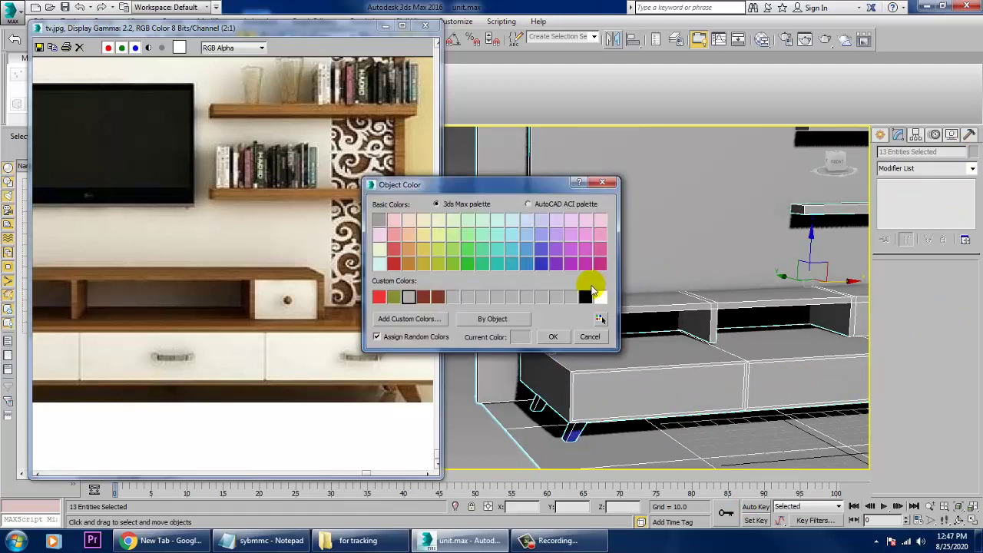
pyautogui.click(552, 338)
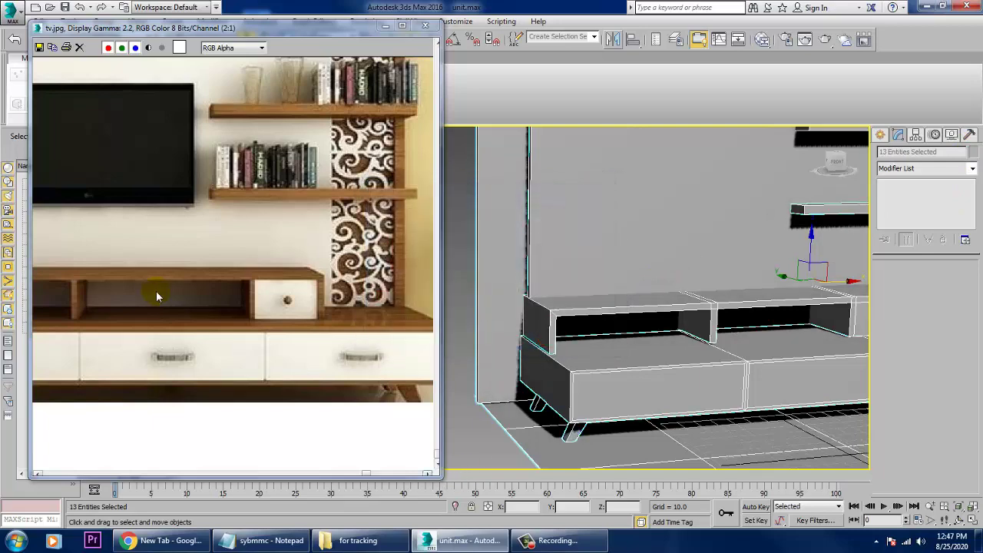
# Draw a thin box for the television in the Front view, over the TV panel and beside the shelves as in tv.jpg
pyautogui.moveTo(149, 218); pyautogui.dragTo(246, 297, button='middle')
pyautogui.moveTo(781, 275); pyautogui.dragTo(785, 332, button='middle')
pyautogui.hotkey('alt', 'w')
pyautogui.middleClick(743, 263)
pyautogui.hotkey('alt', 'w')
pyautogui.scroll(-3, 714, 229)
pyautogui.moveTo(712, 249); pyautogui.dragTo(757, 305, button='middle')
pyautogui.scroll(6, 705, 298)
pyautogui.click(881, 135)
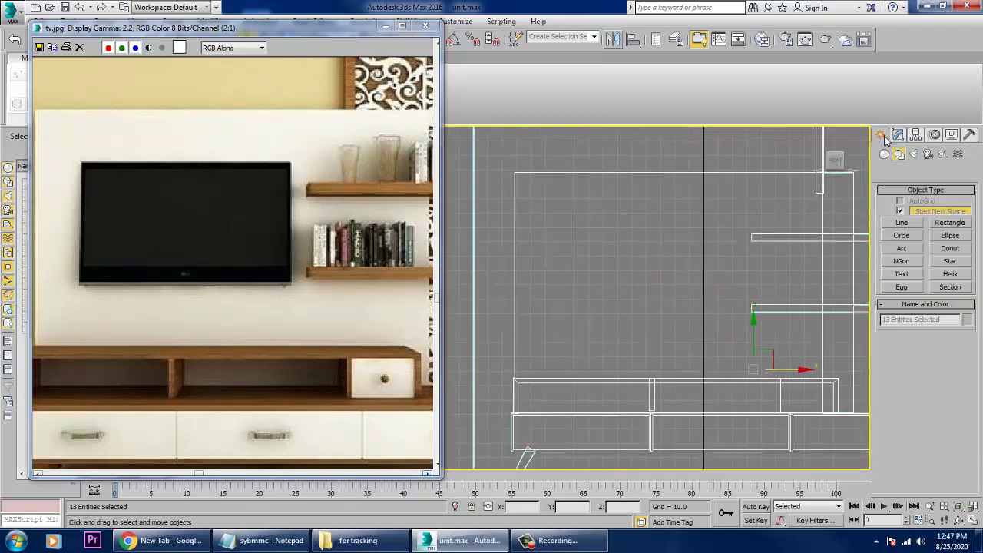
pyautogui.click(900, 153)
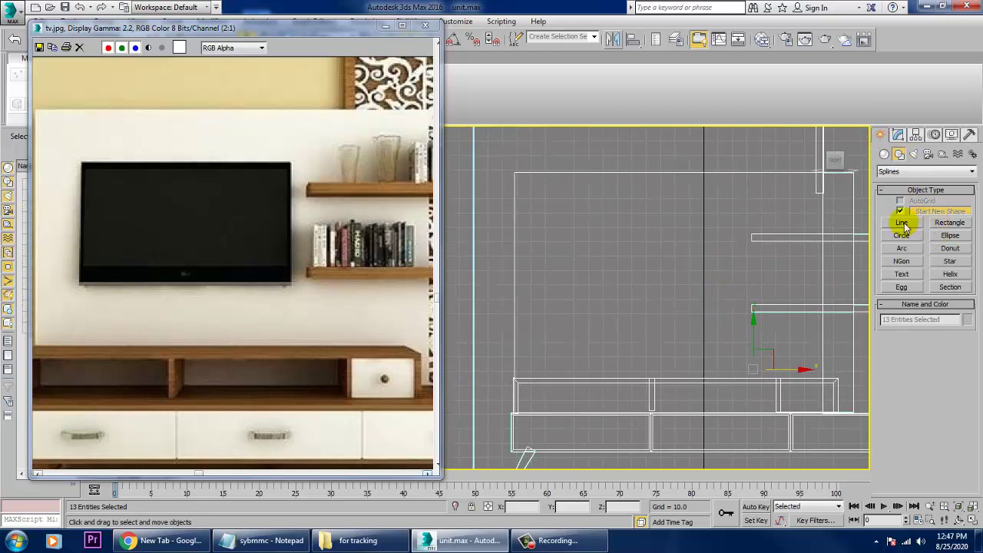
pyautogui.click(892, 155)
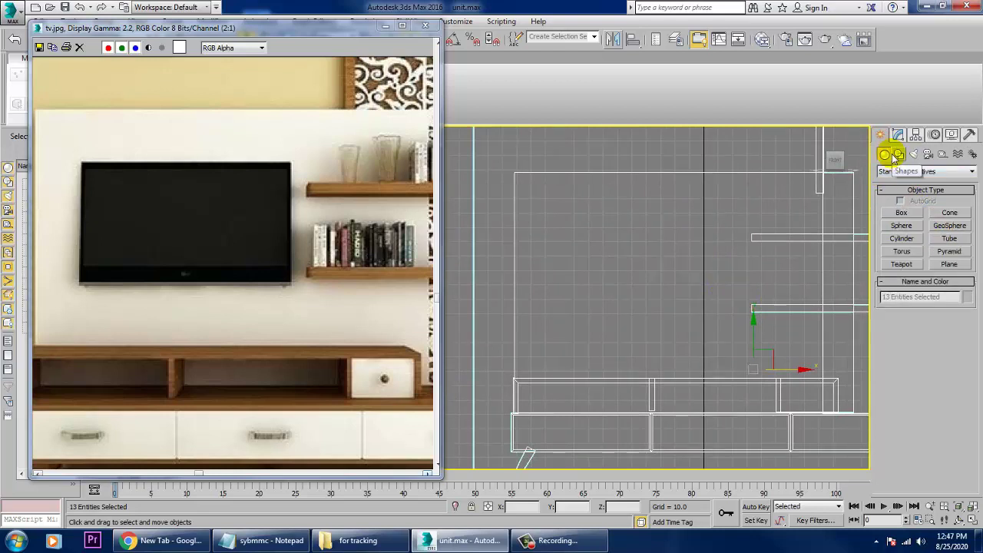
pyautogui.click(903, 213)
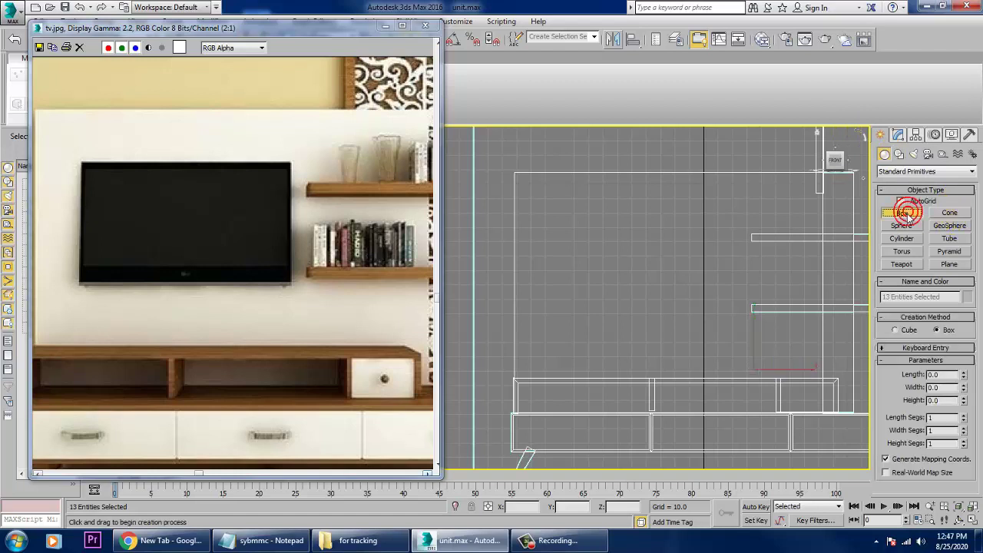
pyautogui.moveTo(556, 222); pyautogui.dragTo(740, 331)
pyautogui.click(737, 327)
pyautogui.press('w')
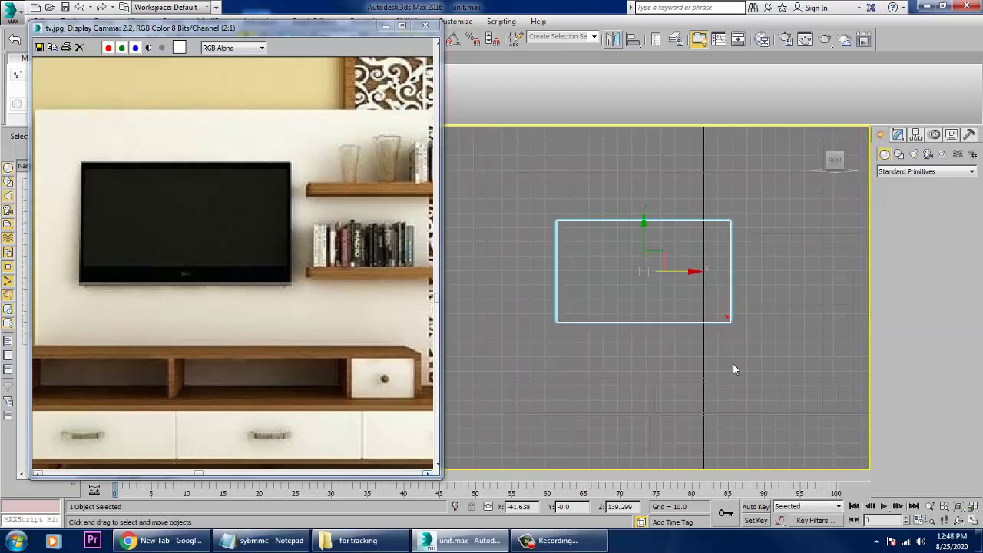
# Move the television box back about 98 units to just in front of the TV panel
pyautogui.hotkey('alt', 'w')
pyautogui.click(737, 369)
pyautogui.hotkey('alt', 'w')
pyautogui.scroll(-5, 737, 361)
pyautogui.keyDown('alt'); pyautogui.moveTo(733, 346); pyautogui.dragTo(775, 366, button='middle'); pyautogui.keyUp('alt')
pyautogui.scroll(5, 709, 360)
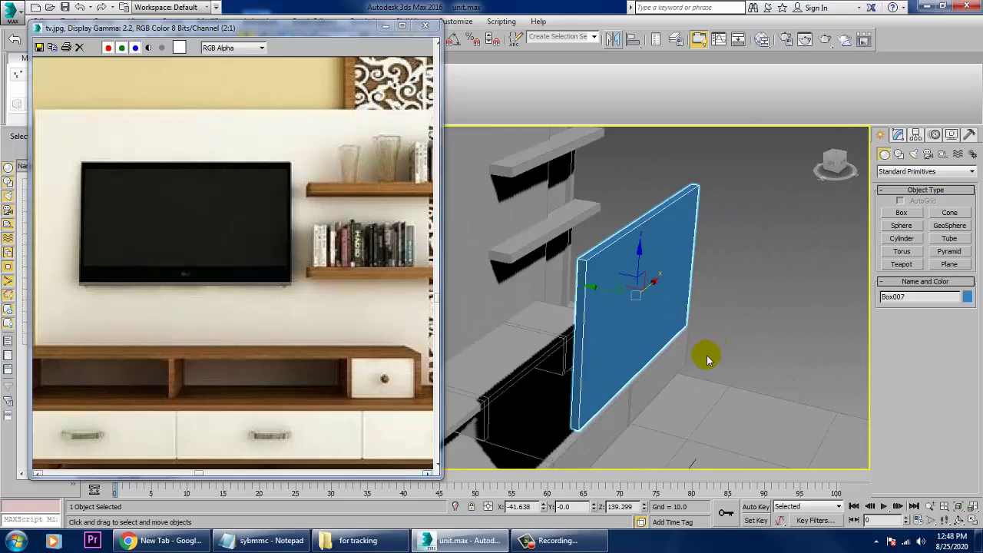
pyautogui.moveTo(589, 335); pyautogui.dragTo(431, 272)
pyautogui.keyDown('alt'); pyautogui.moveTo(620, 256); pyautogui.dragTo(830, 300, button='middle'); pyautogui.keyUp('alt')
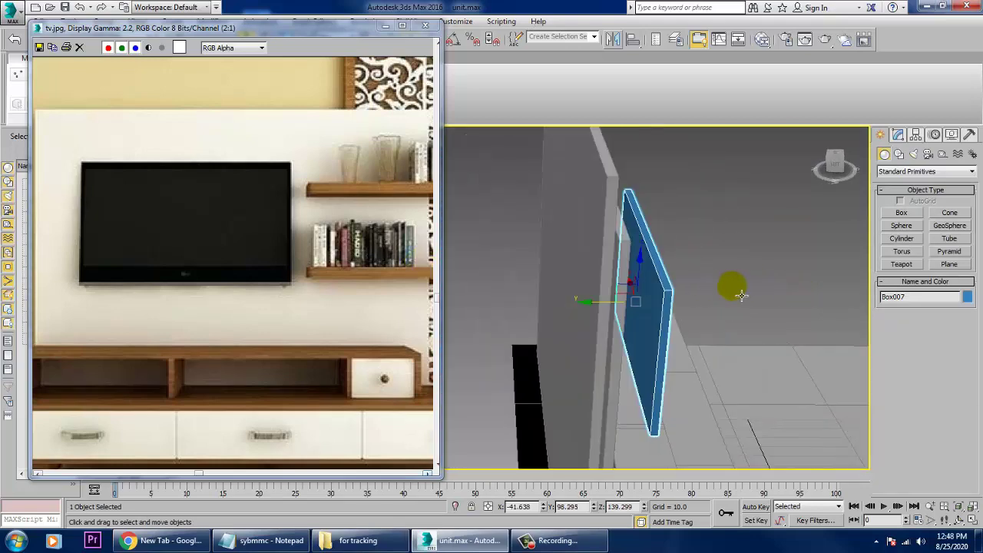
# Convert the television box to an Editable Poly and inset its rear face by 8.119
pyautogui.scroll(3, 676, 299)
pyautogui.rightClick(634, 303)
pyautogui.moveTo(667, 364)
pyautogui.click(787, 384)
pyautogui.press('4')
pyautogui.click(637, 259)
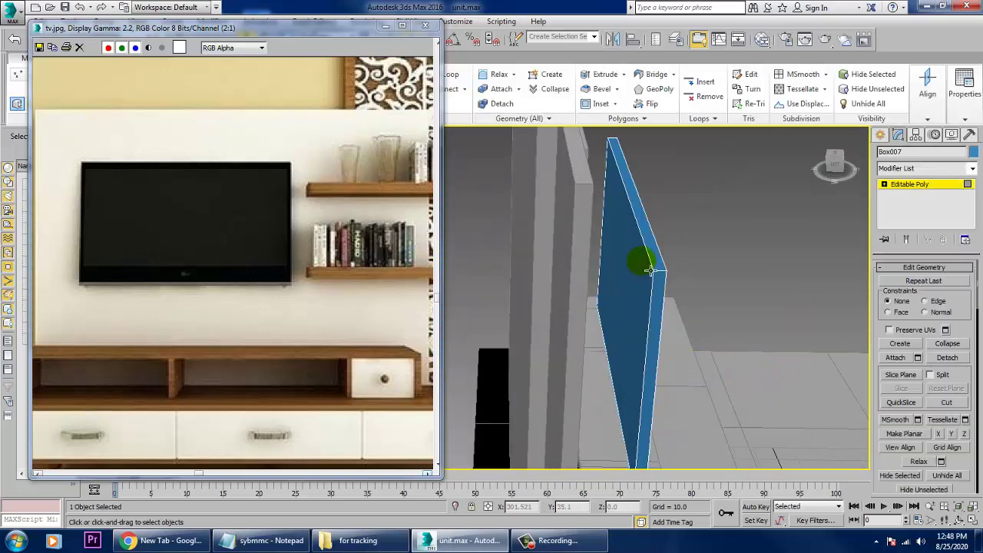
pyautogui.moveTo(976, 476); pyautogui.dragTo(965, 86)
pyautogui.click(965, 374)
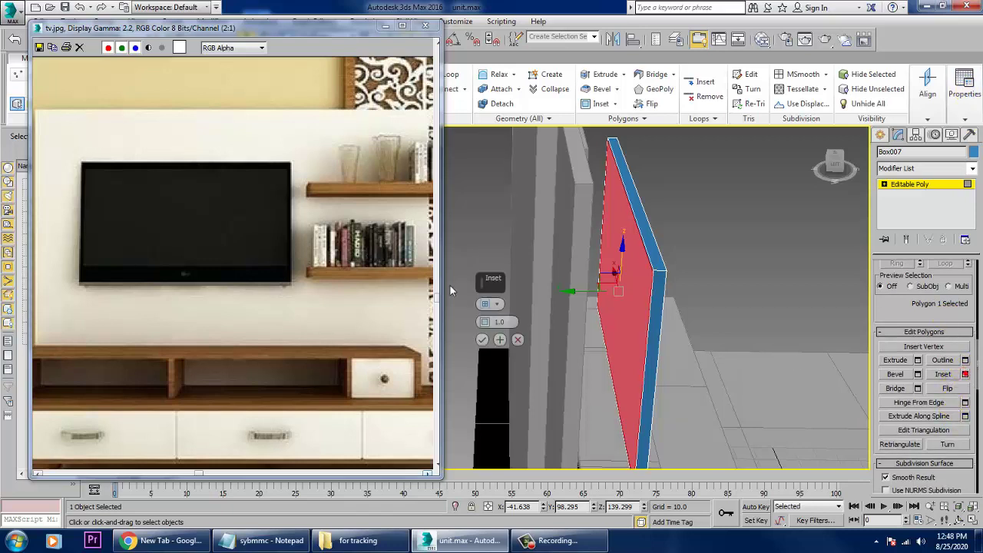
pyautogui.moveTo(485, 322); pyautogui.dragTo(487, 289)
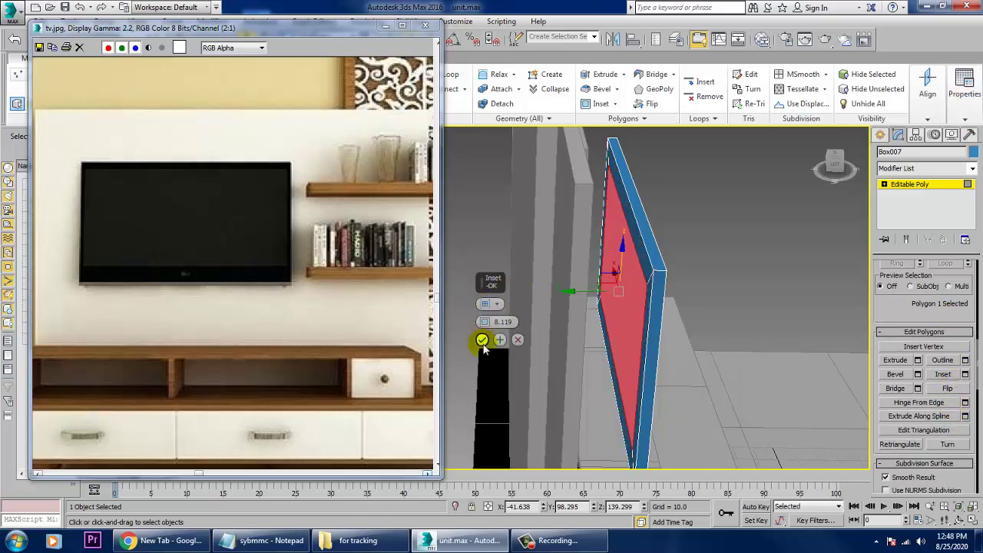
pyautogui.click(483, 340)
# Bevel the television's inset rear face with a height of 12.589 and an outline of -5.401
pyautogui.click(918, 374)
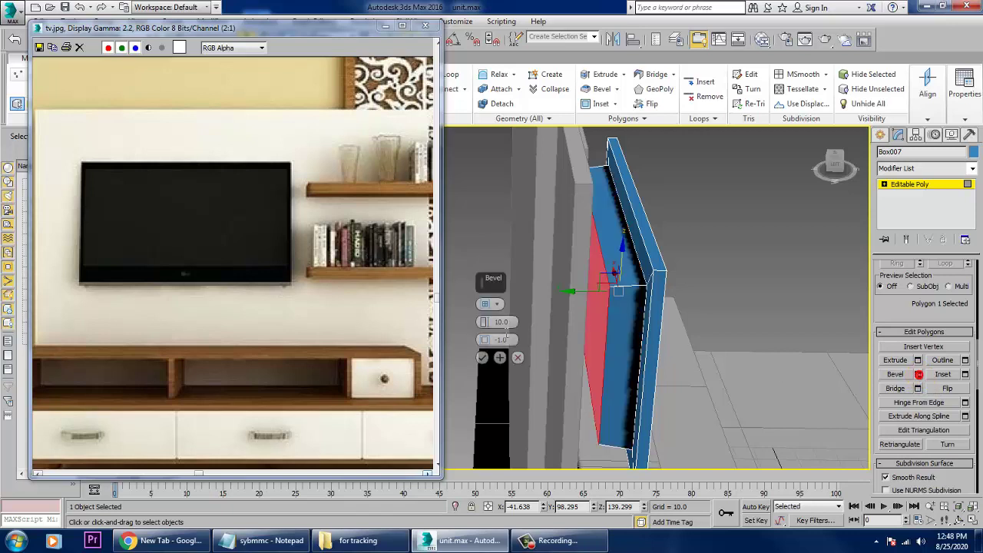
pyautogui.moveTo(482, 344); pyautogui.dragTo(485, 318)
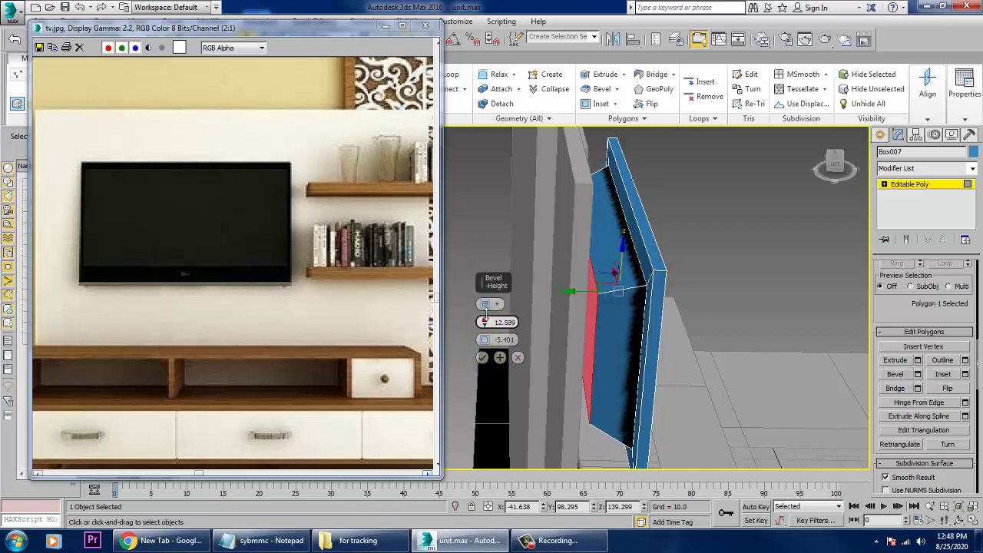
pyautogui.click(482, 357)
pyautogui.click(933, 185)
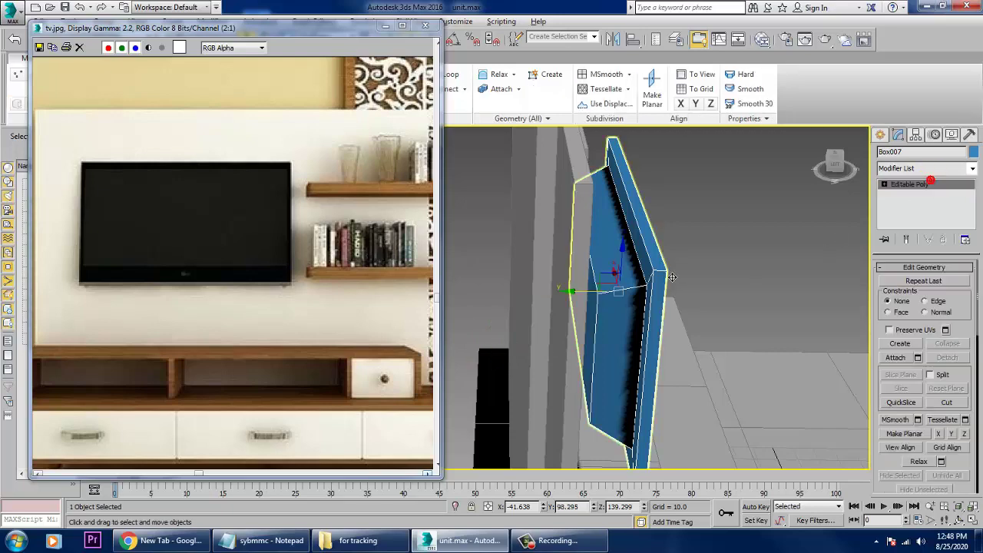
# Move the television back about 13 units so its beveled rear rests against the TV panel
pyautogui.keyDown('alt'); pyautogui.moveTo(668, 289); pyautogui.dragTo(628, 289, button='middle'); pyautogui.keyUp('alt')
pyautogui.moveTo(590, 300); pyautogui.dragTo(564, 281)
pyautogui.moveTo(564, 282)
pyautogui.keyDown('alt'); pyautogui.mouseDown(button='middle')
pyautogui.moveTo(636, 254)
pyautogui.moveTo(620, 248)
pyautogui.moveTo(691, 280)
pyautogui.moveTo(742, 272)
pyautogui.moveTo(566, 290)
pyautogui.mouseUp(button='middle'); pyautogui.keyUp('alt')
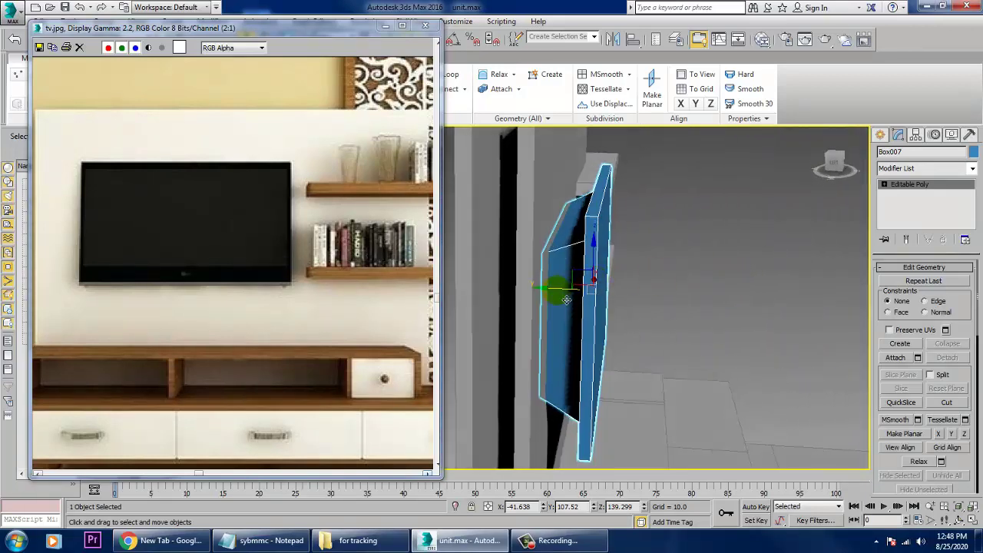
pyautogui.keyDown('alt'); pyautogui.moveTo(812, 300); pyautogui.dragTo(642, 294, button='middle'); pyautogui.keyUp('alt')
pyautogui.scroll(-3, 643, 295)
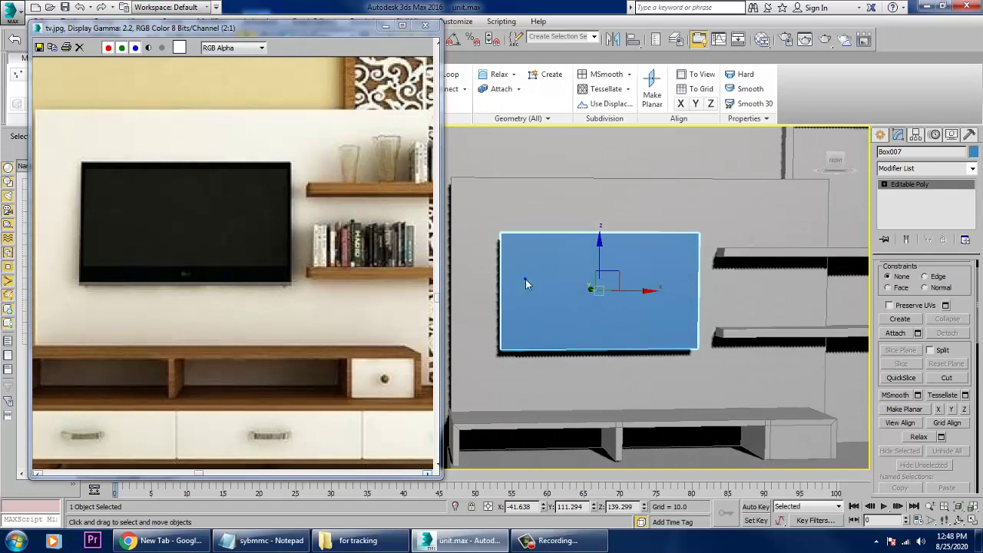
# Reconvert the television to an Editable Poly and add horizontal SwiftLoop edges near its top and bottom borders
pyautogui.rightClick(525, 277)
pyautogui.moveTo(595, 405)
pyautogui.click(644, 411)
pyautogui.keyDown('alt'); pyautogui.moveTo(662, 310); pyautogui.dragTo(636, 304, button='middle'); pyautogui.keyUp('alt')
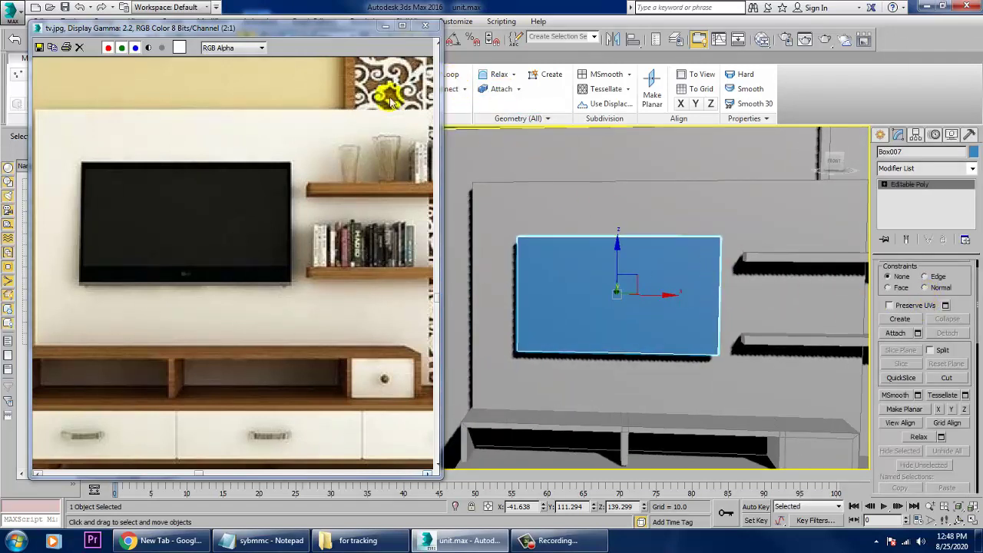
pyautogui.click(456, 77)
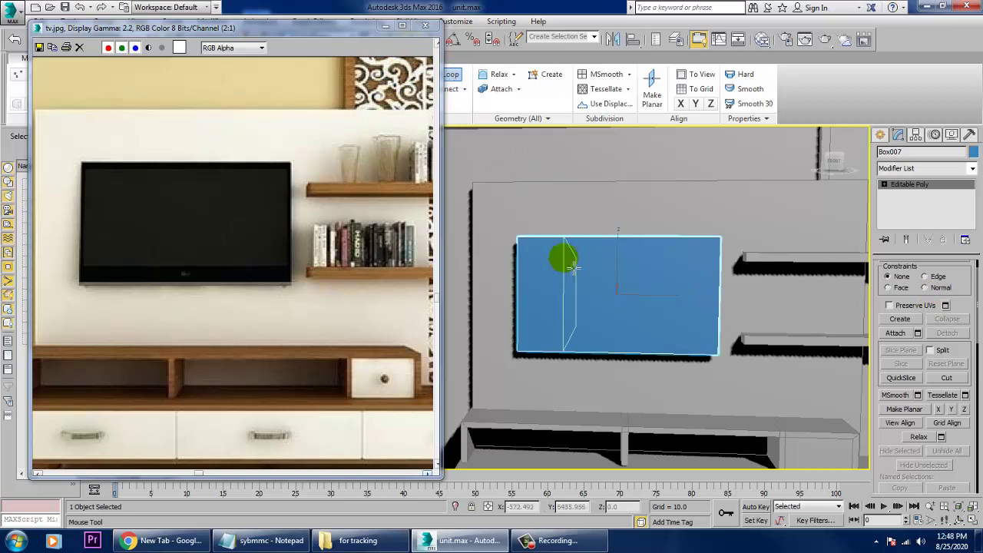
pyautogui.click(522, 246)
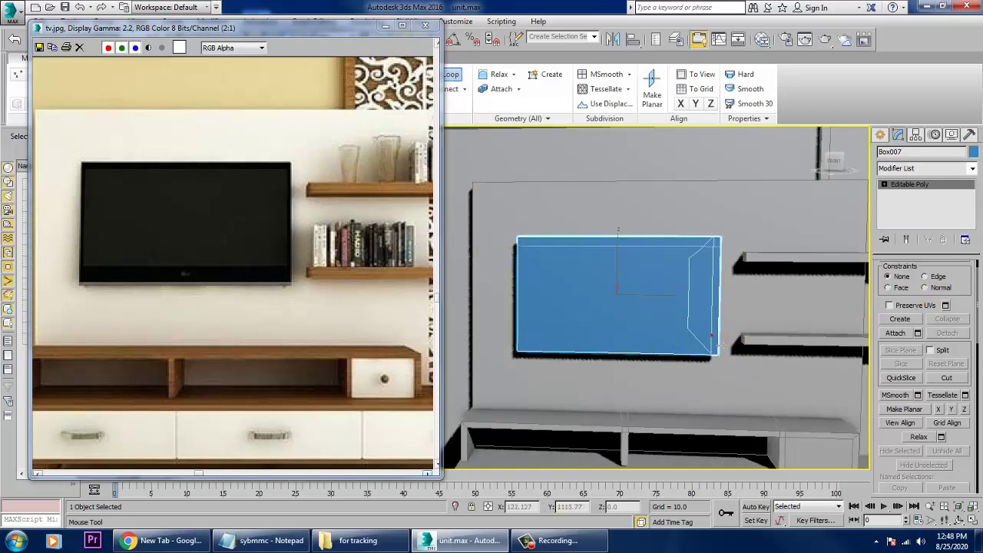
pyautogui.scroll(5, 647, 314)
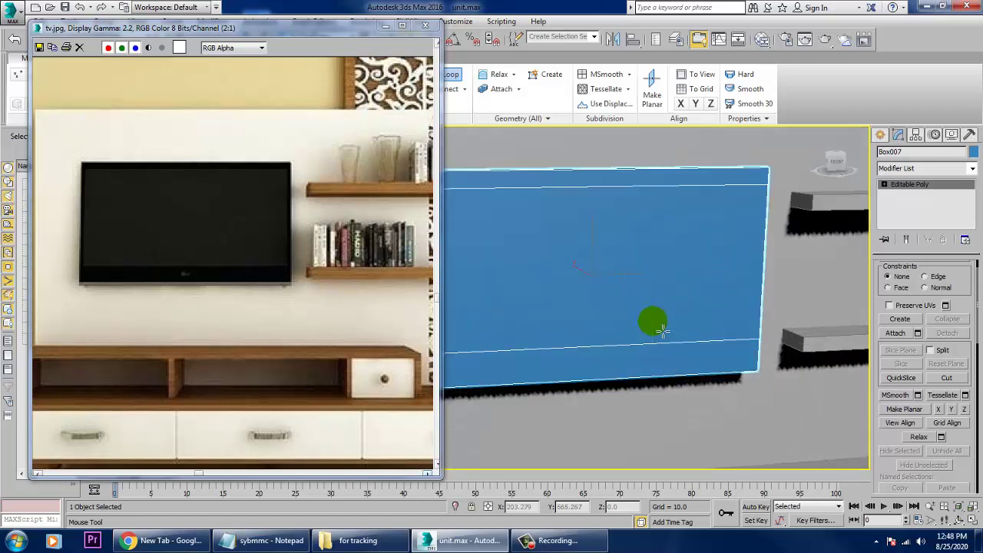
pyautogui.rightClick(561, 258)
# Add vertical SwiftLoop edges close to the television's side borders
pyautogui.click(452, 73)
pyautogui.click(763, 176)
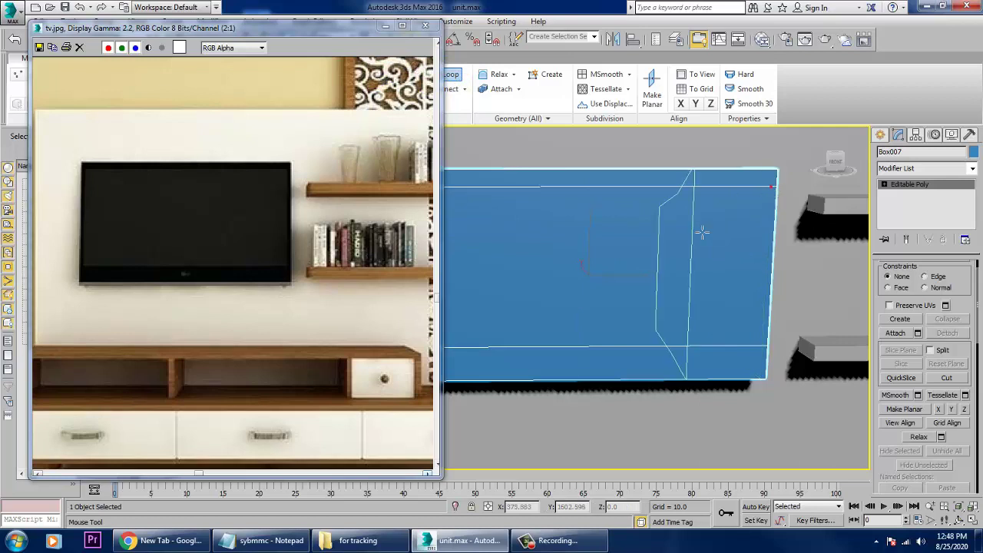
pyautogui.moveTo(773, 226); pyautogui.dragTo(889, 238, button='middle')
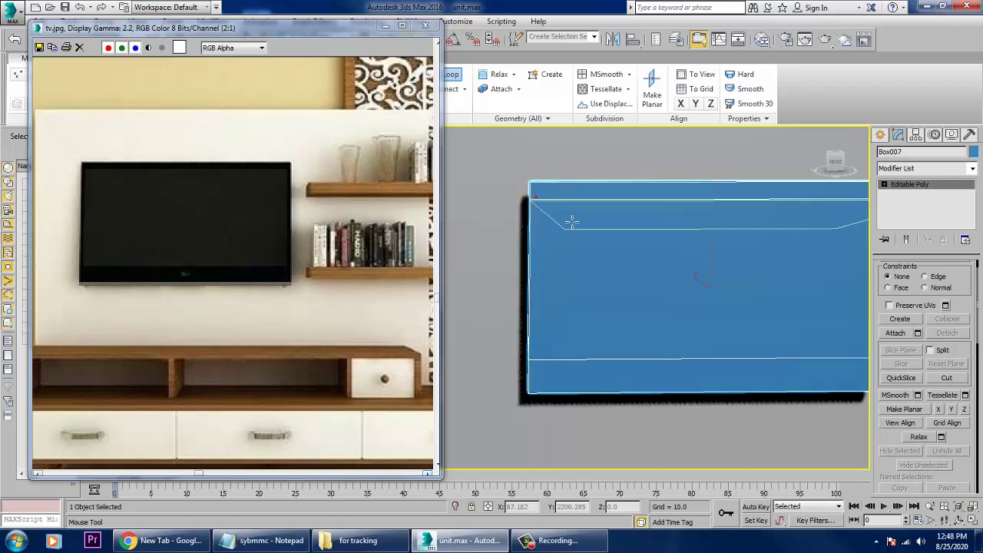
pyautogui.moveTo(746, 259); pyautogui.dragTo(631, 283, button='middle')
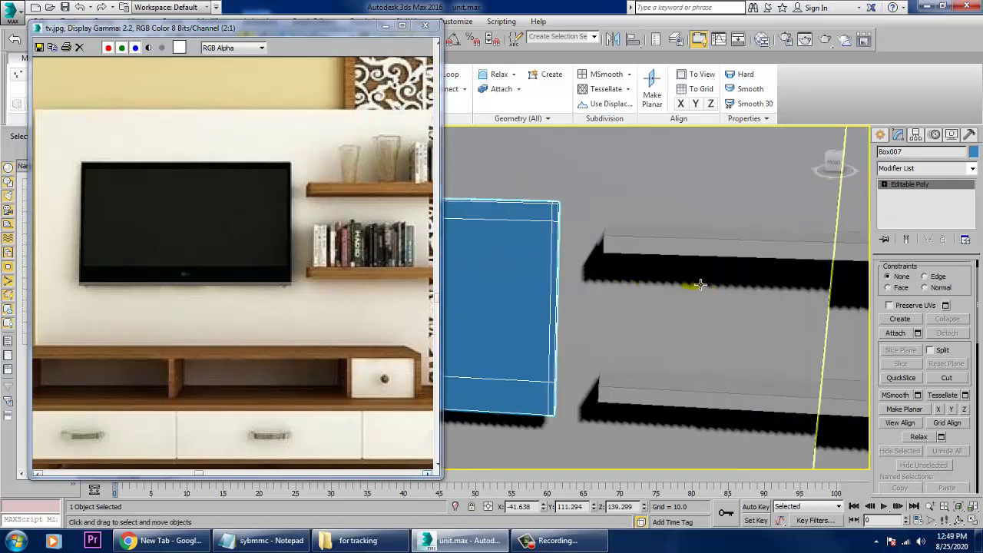
# In the top view, draw an open four-point handle line in front of the television, with a middle segment about 31 units long and slanted ends about 9 units
pyautogui.scroll(-10, 700, 285)
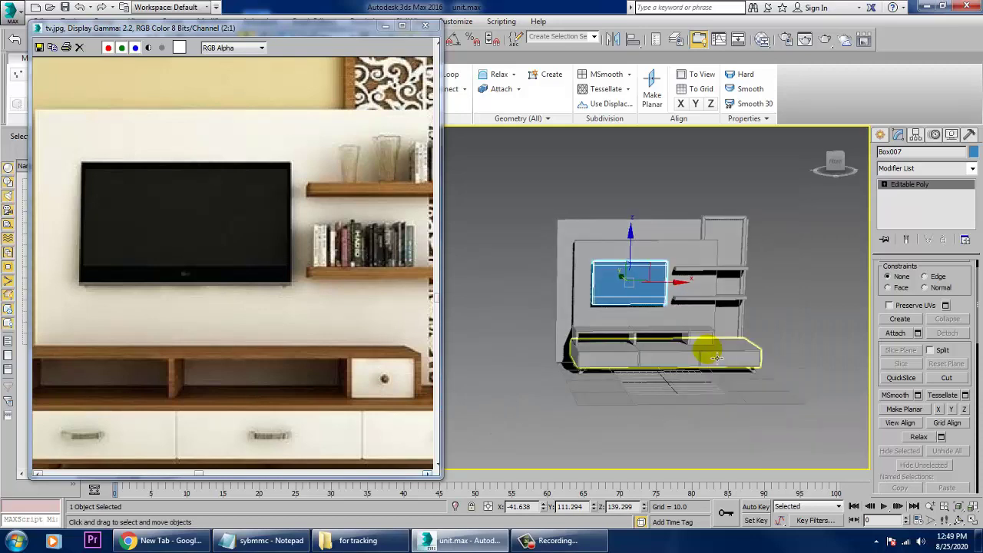
pyautogui.hotkey('alt', 'w')
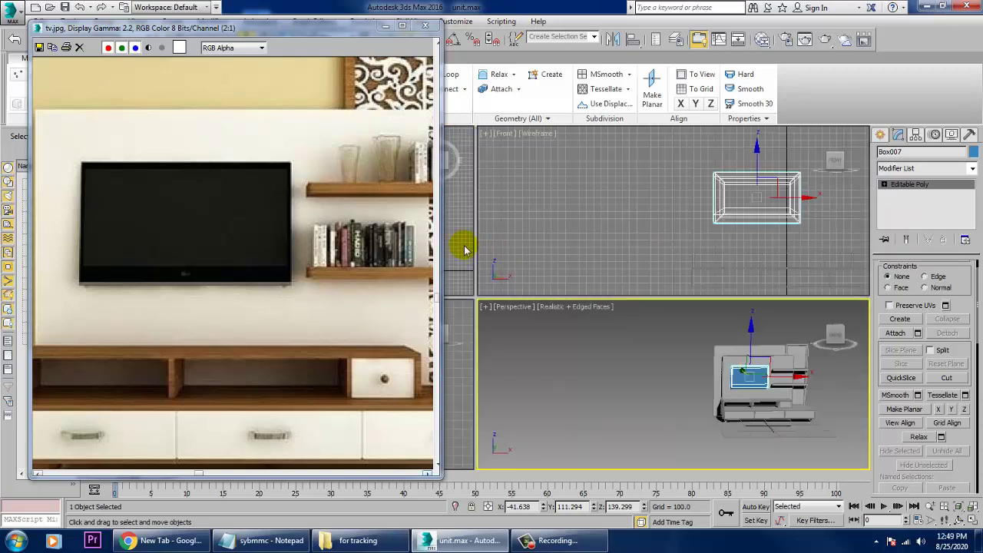
pyautogui.click(467, 250)
pyautogui.hotkey('alt', 'w')
pyautogui.scroll(1, 516, 266)
pyautogui.moveTo(572, 430); pyautogui.dragTo(609, 302, button='middle')
pyautogui.scroll(-4, 533, 311)
pyautogui.moveTo(542, 320); pyautogui.dragTo(610, 363, button='middle')
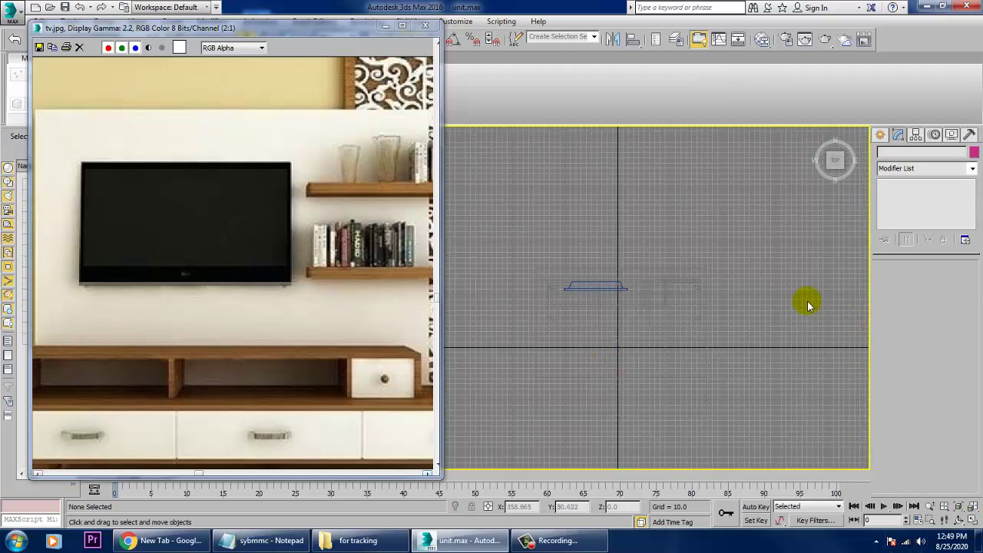
pyautogui.click(881, 136)
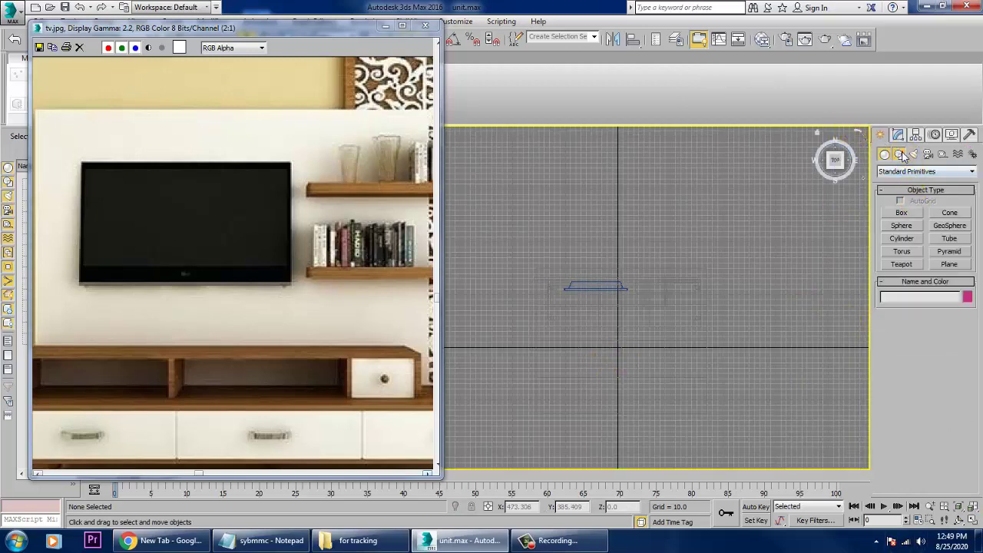
pyautogui.click(900, 154)
pyautogui.click(902, 223)
pyautogui.scroll(6, 659, 346)
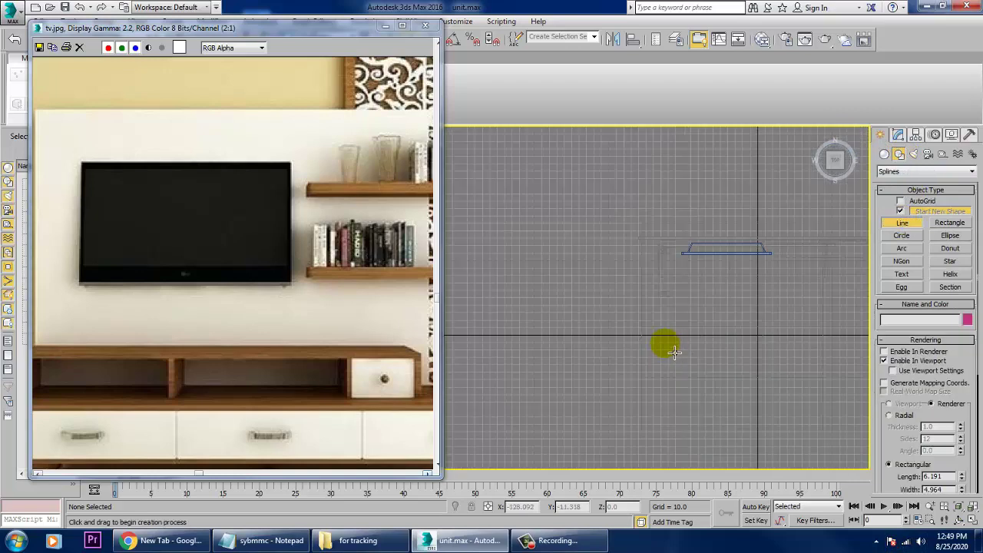
pyautogui.moveTo(597, 242); pyautogui.dragTo(612, 372, button='middle')
pyautogui.click(558, 394)
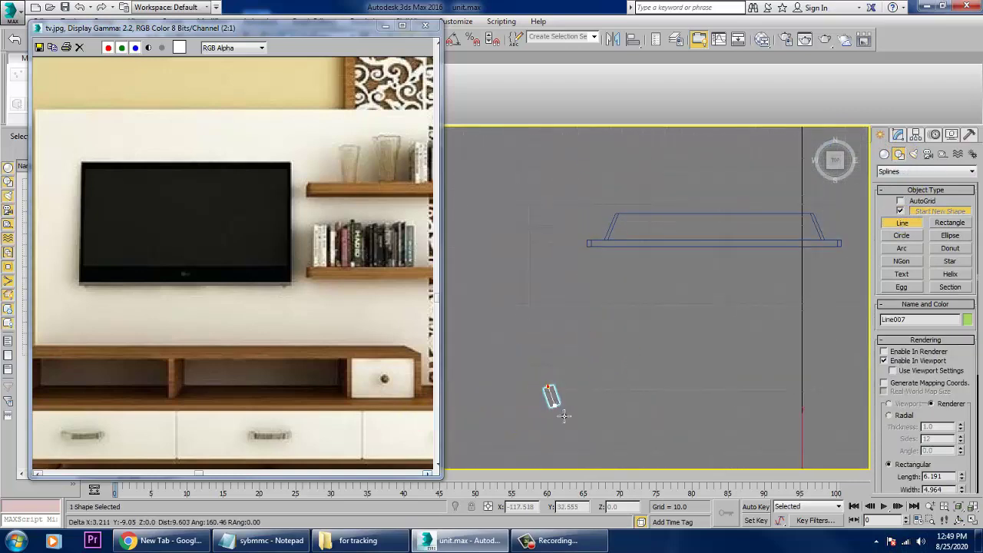
pyautogui.click(567, 415)
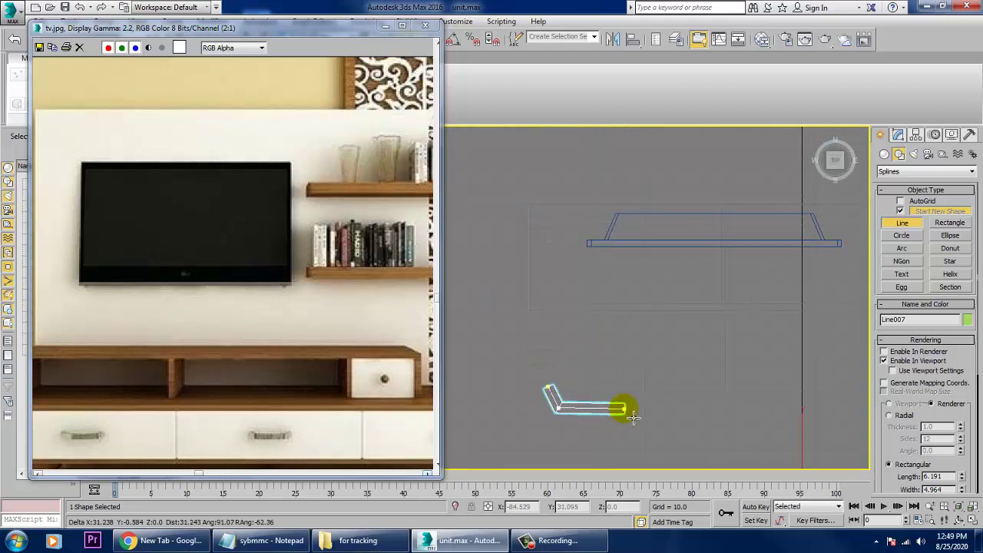
pyautogui.click(631, 413)
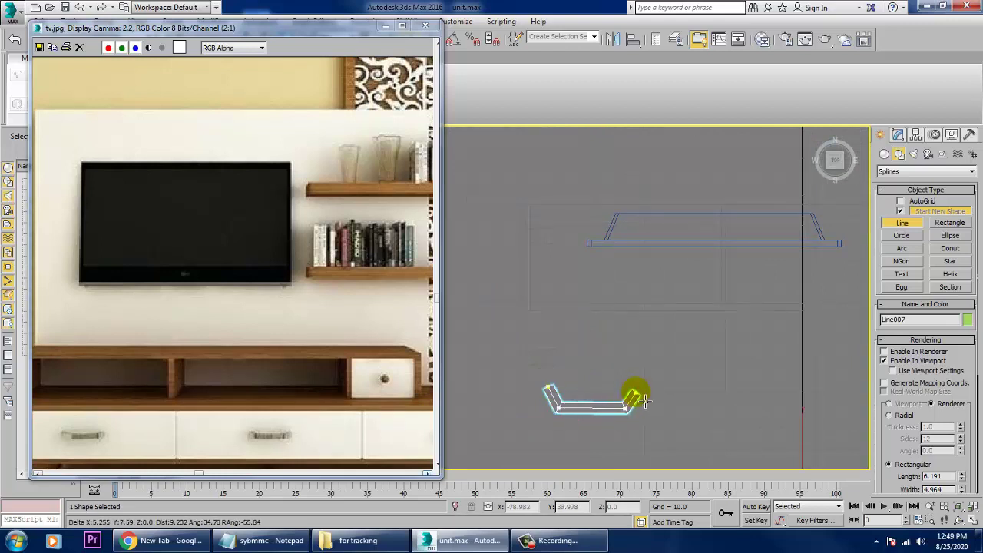
pyautogui.rightClick(647, 400)
pyautogui.rightClick(676, 407)
# Thin the handle line's rectangular cross-section to a length of 3.034 and a width of 1.986
pyautogui.hotkey('alt', 'w')
pyautogui.rightClick(698, 413)
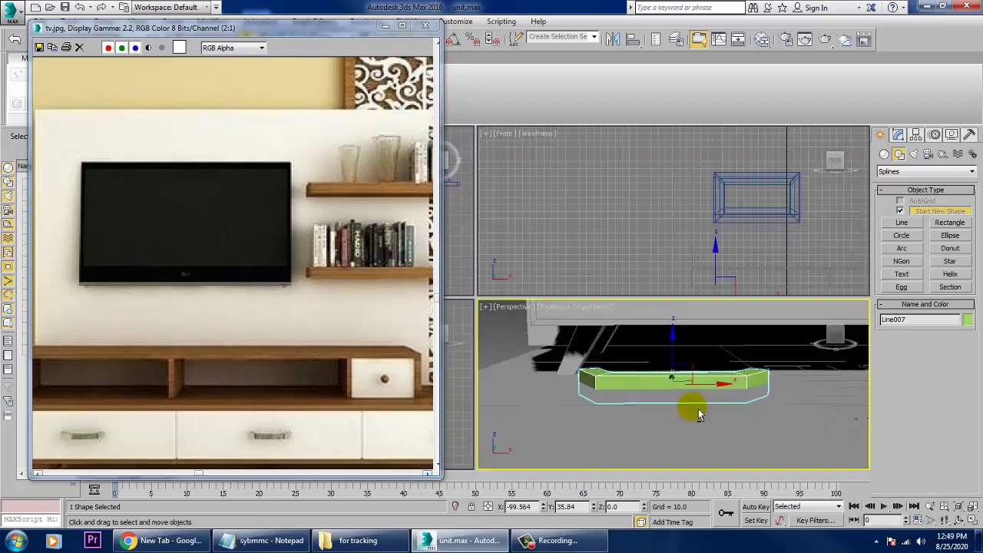
pyautogui.hotkey('alt', 'w')
pyautogui.scroll(-5, 676, 365)
pyautogui.moveTo(676, 364); pyautogui.dragTo(689, 402, button='middle')
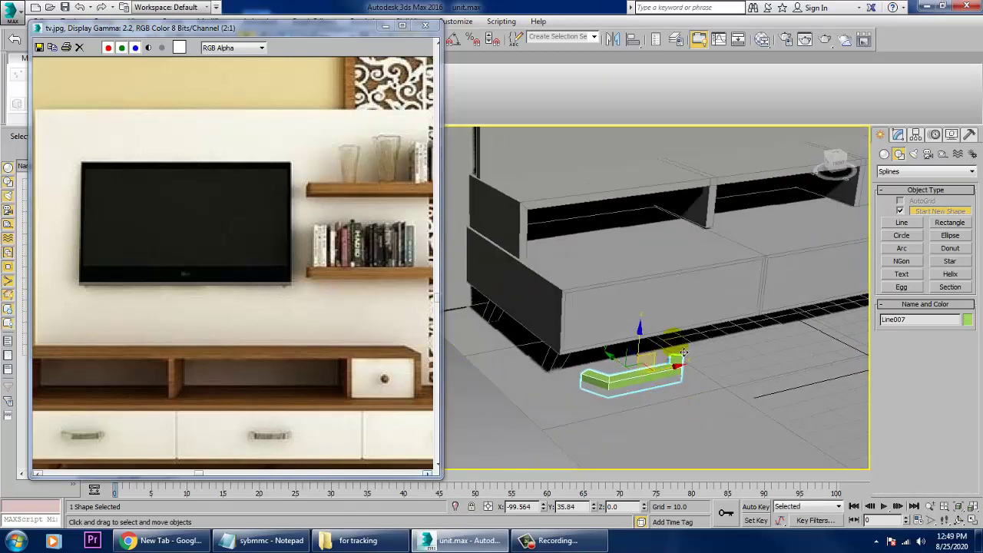
pyautogui.click(897, 136)
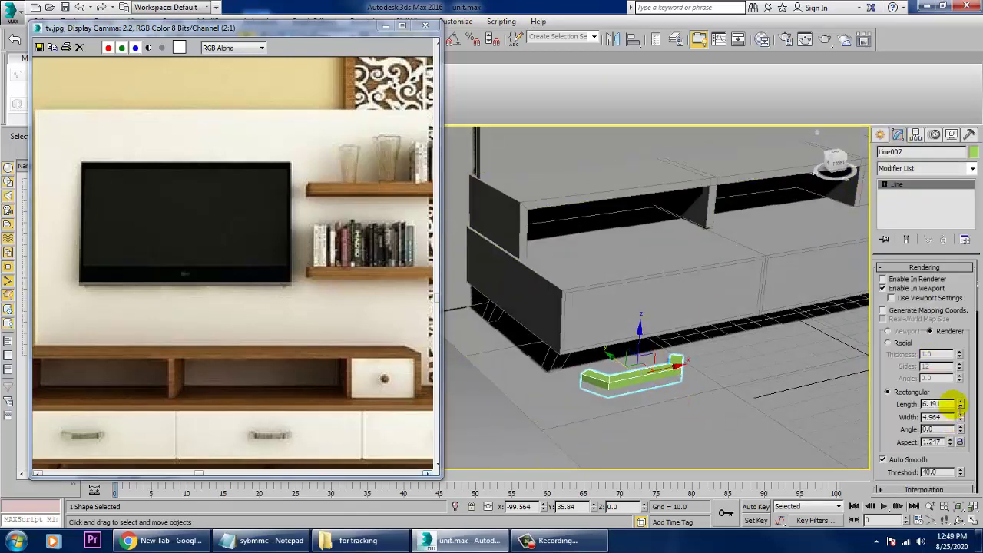
pyautogui.moveTo(960, 406); pyautogui.dragTo(960, 438)
# Scale the handle down uniformly and raise it to a height of 27.637 in front of the first large drawer
pyautogui.press('r')
pyautogui.moveTo(649, 383); pyautogui.dragTo(679, 417)
pyautogui.press('w')
pyautogui.moveTo(647, 349); pyautogui.dragTo(645, 292)
pyautogui.scroll(5, 649, 307)
pyautogui.scroll(-4, 653, 317)
pyautogui.moveTo(671, 326); pyautogui.dragTo(775, 288, button='middle')
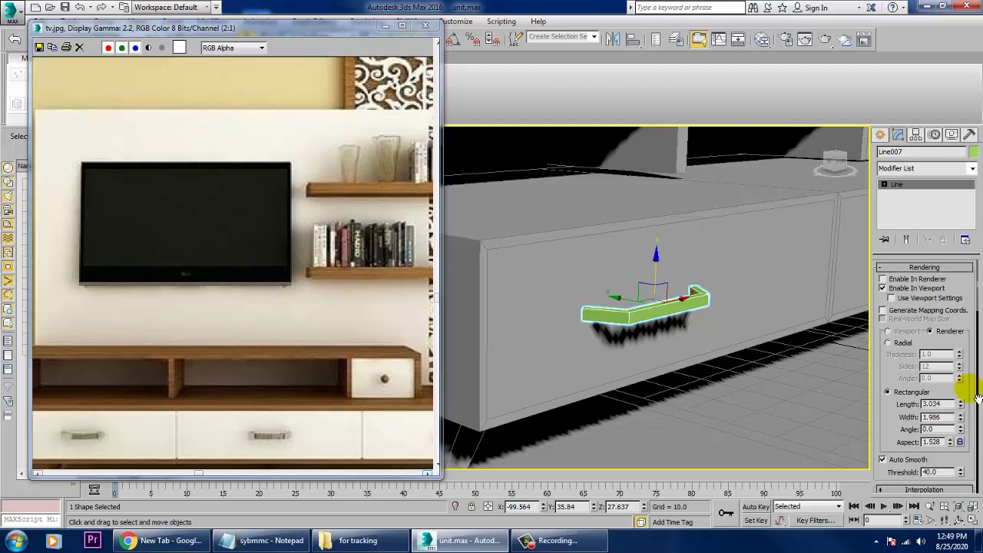
# Set the handle's rectangular section length to 4.551 and fillet its two bend vertices into smooth curves
pyautogui.moveTo(962, 405); pyautogui.dragTo(972, 382)
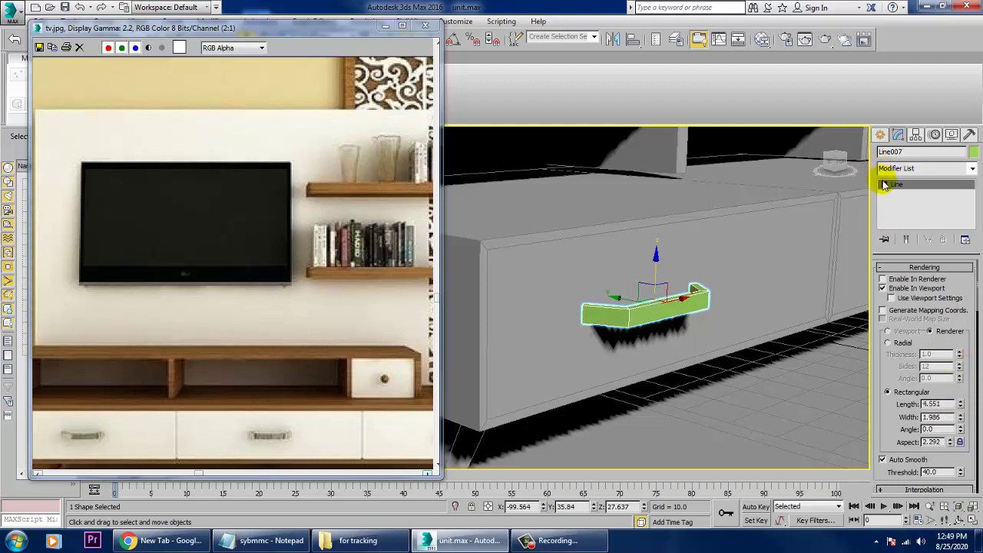
pyautogui.click(907, 194)
pyautogui.keyDown('alt'); pyautogui.moveTo(742, 296); pyautogui.dragTo(622, 346, button='middle'); pyautogui.keyUp('alt')
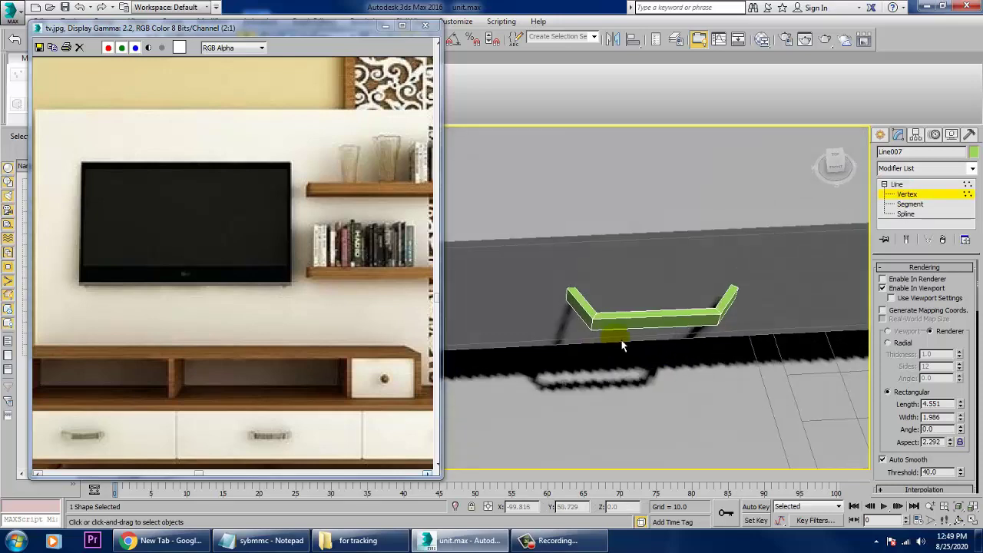
pyautogui.moveTo(732, 382); pyautogui.dragTo(734, 384)
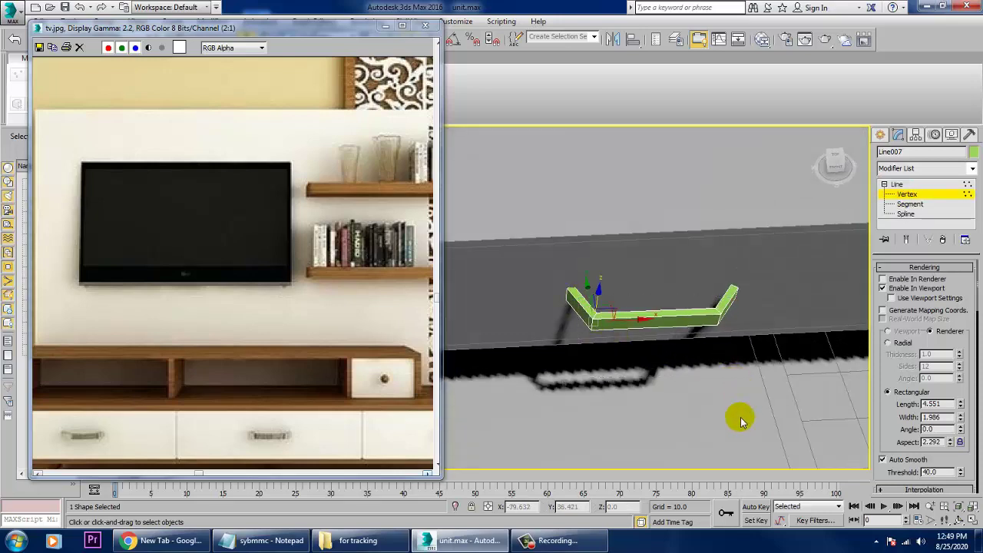
pyautogui.scroll(-5, 883, 453)
pyautogui.scroll(-6, 916, 400)
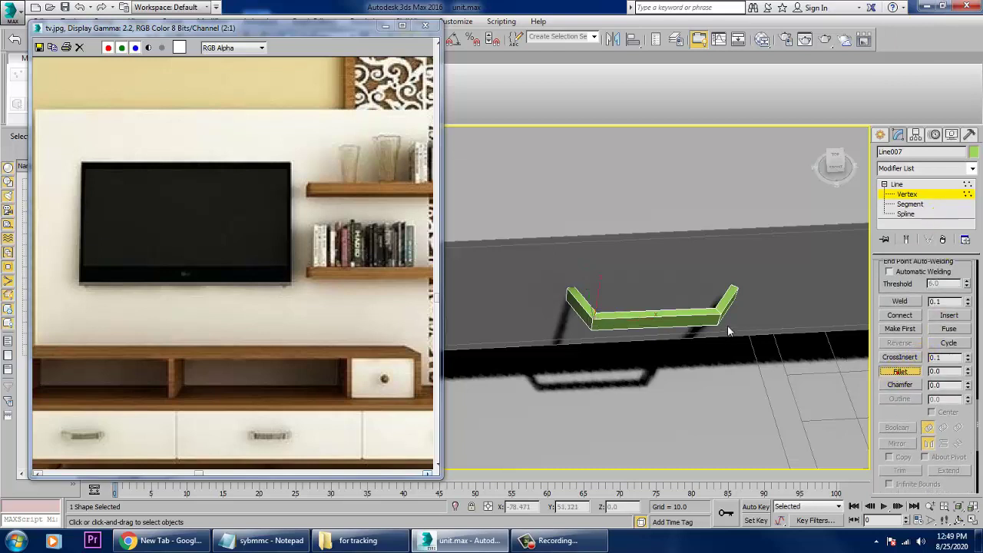
pyautogui.moveTo(717, 330); pyautogui.dragTo(704, 304)
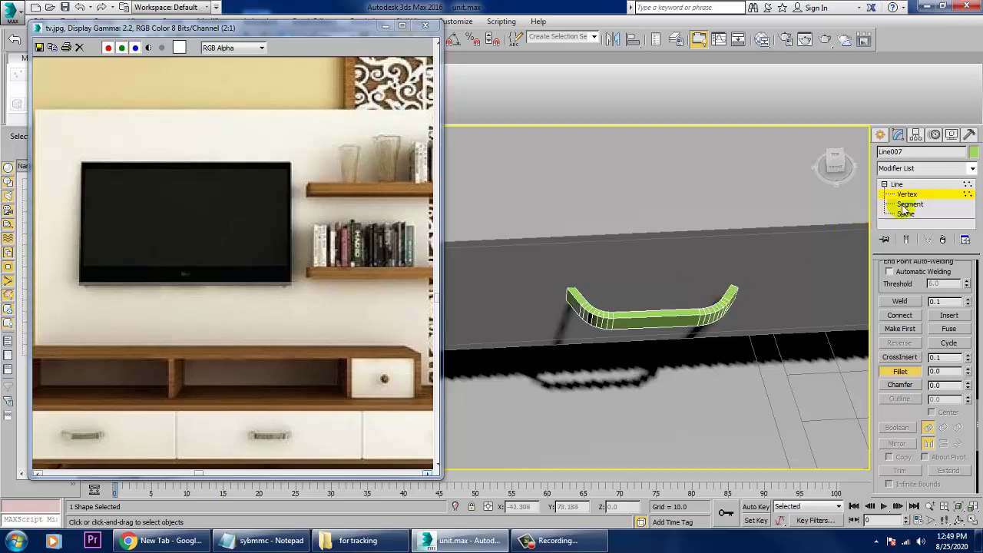
# Scale the whole handle uniformly to about 40% and move it back about 2 units toward the drawer front
pyautogui.click(925, 185)
pyautogui.keyDown('alt'); pyautogui.moveTo(761, 268); pyautogui.dragTo(694, 279, button='middle'); pyautogui.keyUp('alt')
pyautogui.press('r')
pyautogui.moveTo(667, 313); pyautogui.dragTo(702, 352)
pyautogui.scroll(-3, 682, 333)
pyautogui.keyDown('alt'); pyautogui.moveTo(682, 334); pyautogui.dragTo(825, 328, button='middle'); pyautogui.keyUp('alt')
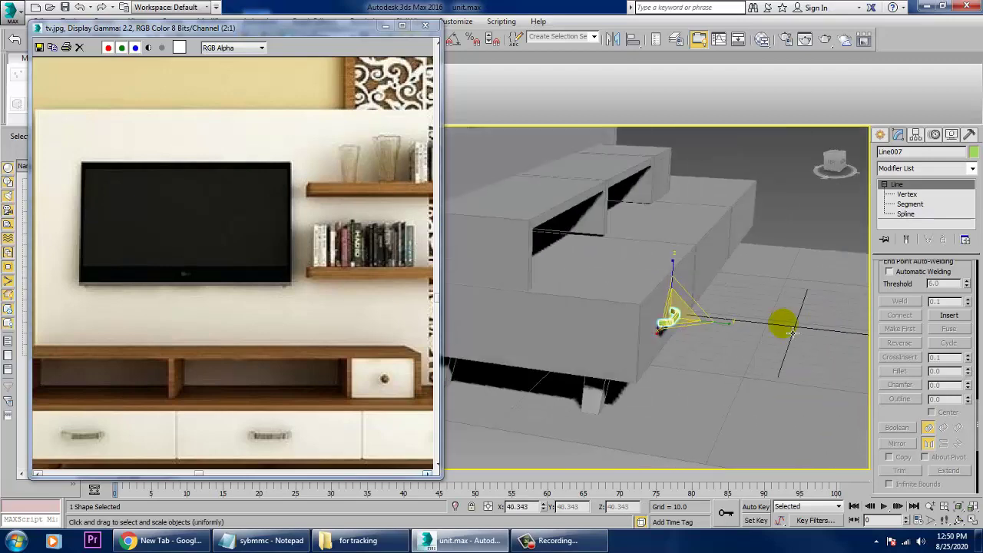
pyautogui.scroll(2, 714, 327)
pyautogui.keyDown('alt'); pyautogui.moveTo(713, 327); pyautogui.dragTo(615, 318, button='middle'); pyautogui.keyUp('alt')
pyautogui.press('w')
pyautogui.moveTo(598, 311); pyautogui.dragTo(602, 313)
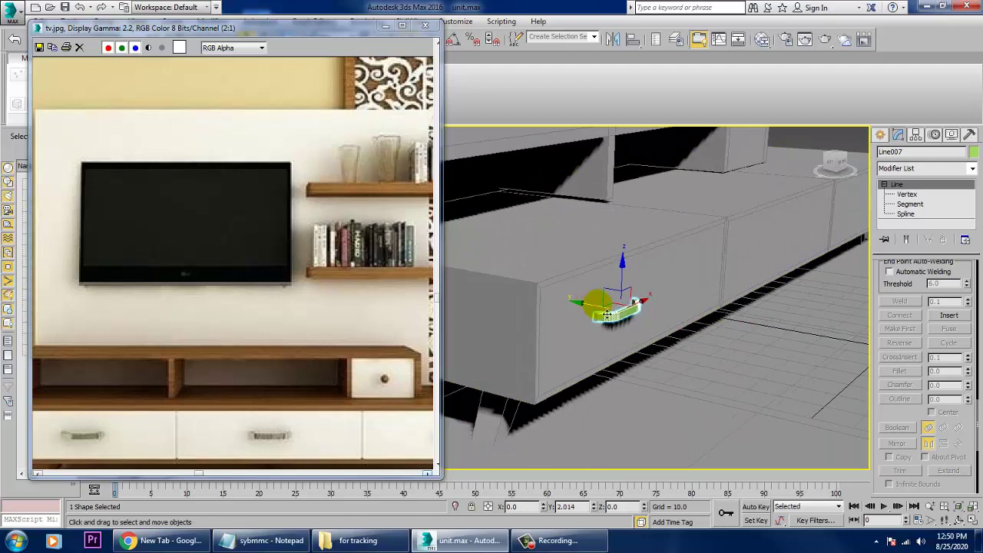
# In the front view, move the handle about 14 units along X toward the middle of the first drawer
pyautogui.press('f')
pyautogui.scroll(-10, 671, 269)
pyautogui.moveTo(670, 269); pyautogui.dragTo(649, 278, button='middle')
pyautogui.press('F3')
pyautogui.scroll(-4, 669, 322)
pyautogui.moveTo(687, 320); pyautogui.dragTo(587, 354, button='middle')
pyautogui.scroll(2, 607, 325)
pyautogui.scroll(3, 586, 355)
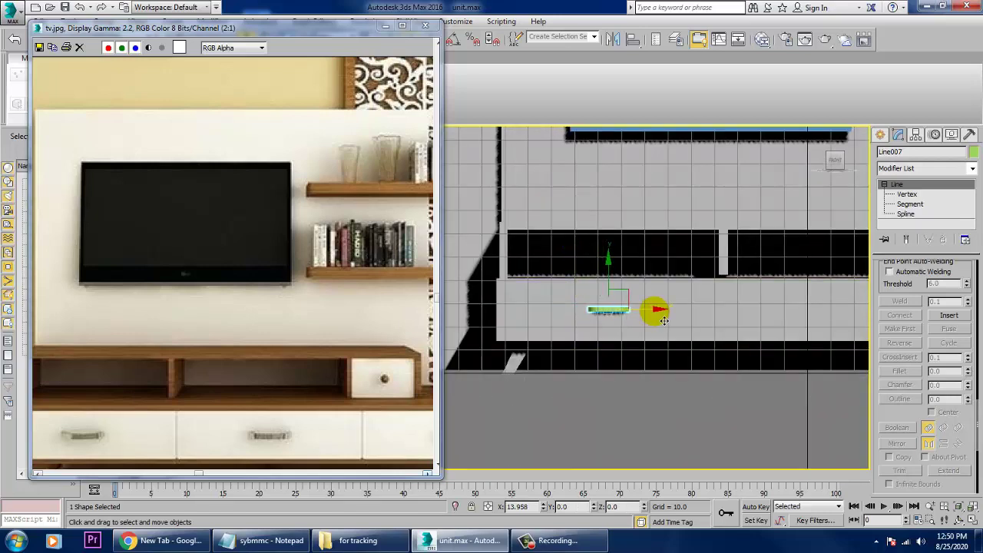
# Copy the handle about 108 units along X and shift the copy back about 7 units to center it on the middle drawer
pyautogui.hotkey('alt', 'q')
pyautogui.scroll(2, 702, 325)
pyautogui.moveTo(702, 325); pyautogui.dragTo(644, 342, button='middle')
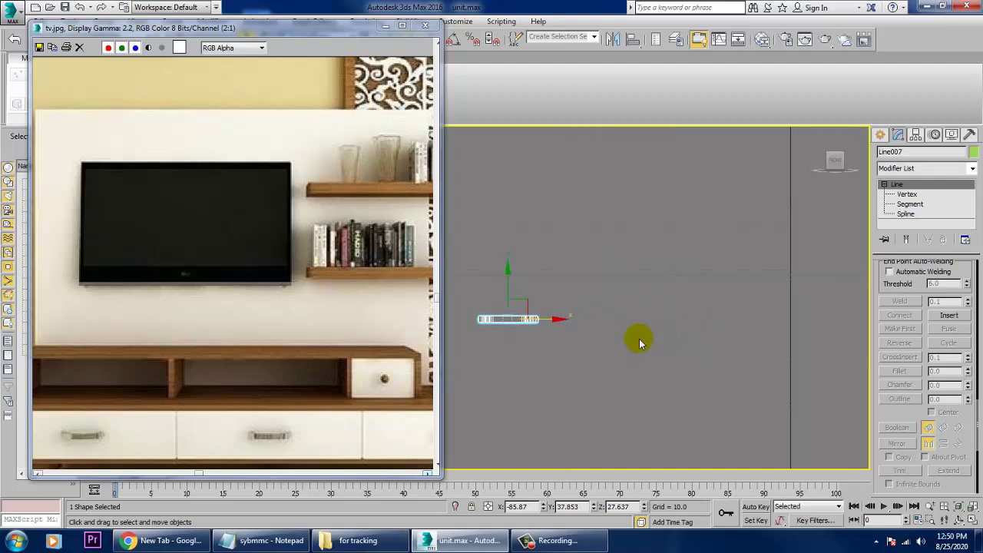
pyautogui.scroll(-2, 600, 326)
pyautogui.keyDown('shift'); pyautogui.moveTo(586, 332); pyautogui.dragTo(837, 332); pyautogui.keyUp('shift')
pyautogui.click(504, 329)
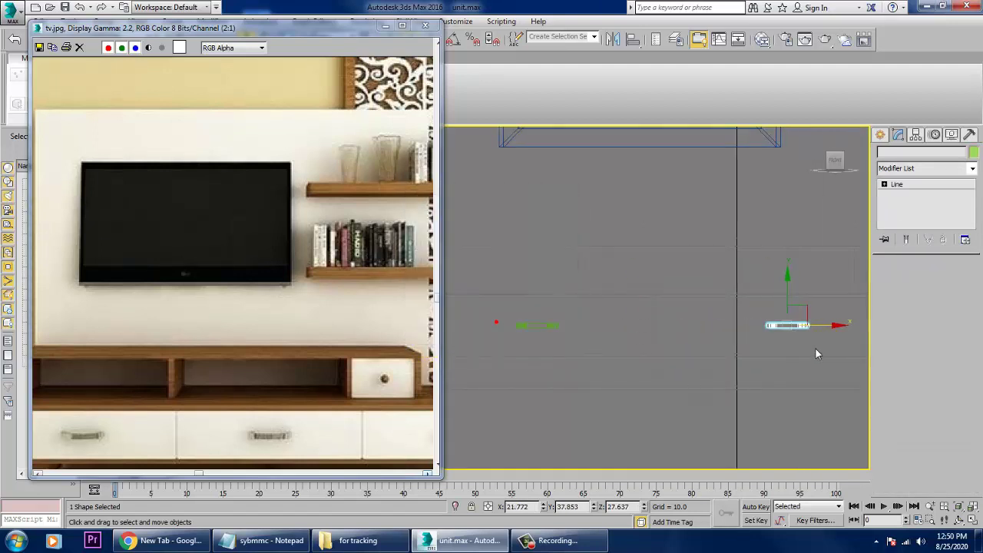
pyautogui.moveTo(784, 351); pyautogui.dragTo(660, 359, button='middle')
pyautogui.scroll(-2, 668, 353)
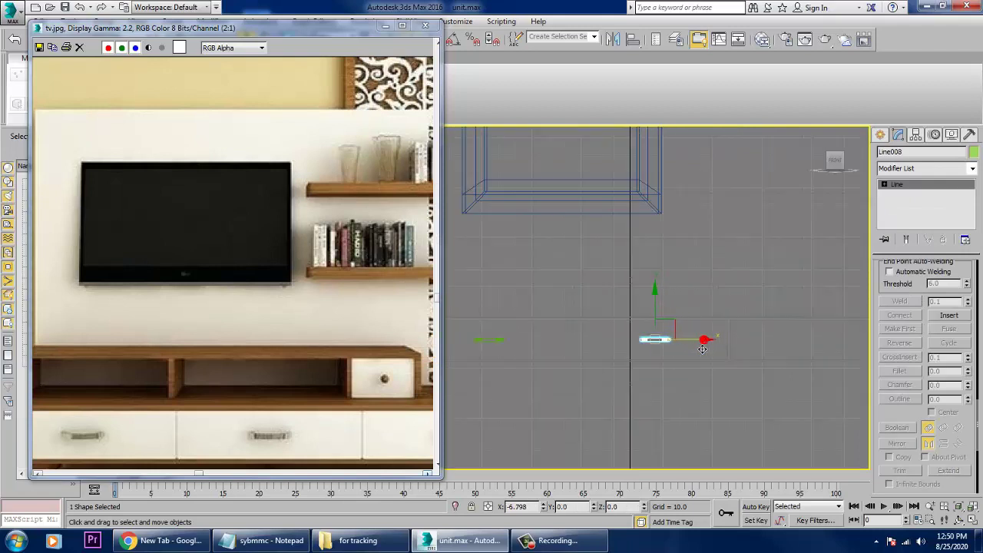
pyautogui.moveTo(726, 384); pyautogui.dragTo(546, 403, button='middle')
# Copy the middle drawer's handle along X onto the third large drawer and inspect the handles in perspective
pyautogui.moveTo(564, 359)
pyautogui.keyDown('shift'); pyautogui.mouseDown()
pyautogui.moveTo(740, 362)
pyautogui.moveTo(712, 368)
pyautogui.mouseUp(); pyautogui.keyUp('shift')
pyautogui.click(500, 322)
pyautogui.hotkey('alt', 'w')
pyautogui.rightClick(762, 391)
pyautogui.hotkey('alt', 'w')
pyautogui.keyDown('alt'); pyautogui.moveTo(762, 391); pyautogui.dragTo(739, 376, button='middle'); pyautogui.keyUp('alt')
pyautogui.moveTo(636, 336); pyautogui.dragTo(566, 373, button='middle')
# Lower the open shelf unit above the drawers by about 1.2 units onto the drawer cabinet
pyautogui.click(577, 258)
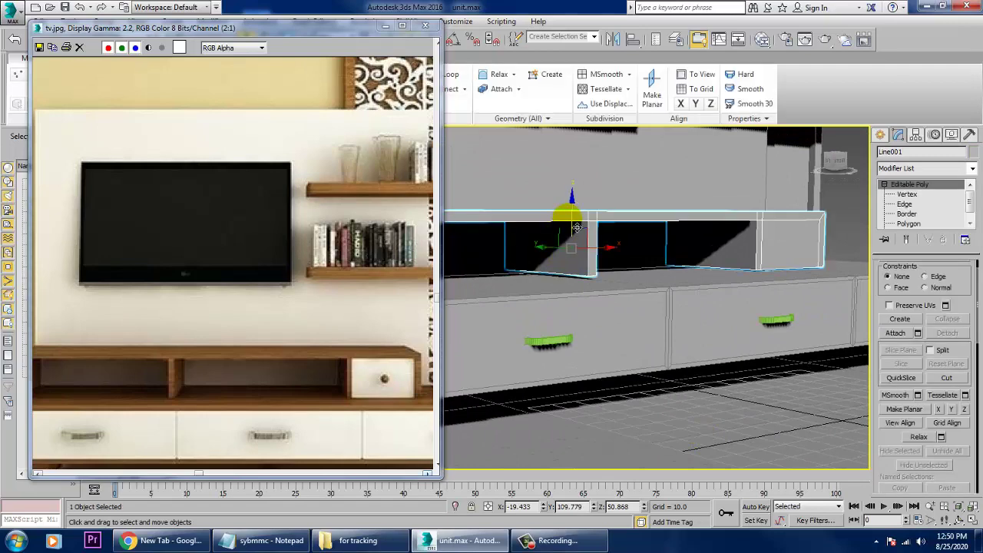
pyautogui.moveTo(579, 225); pyautogui.dragTo(578, 229)
pyautogui.scroll(-8, 578, 228)
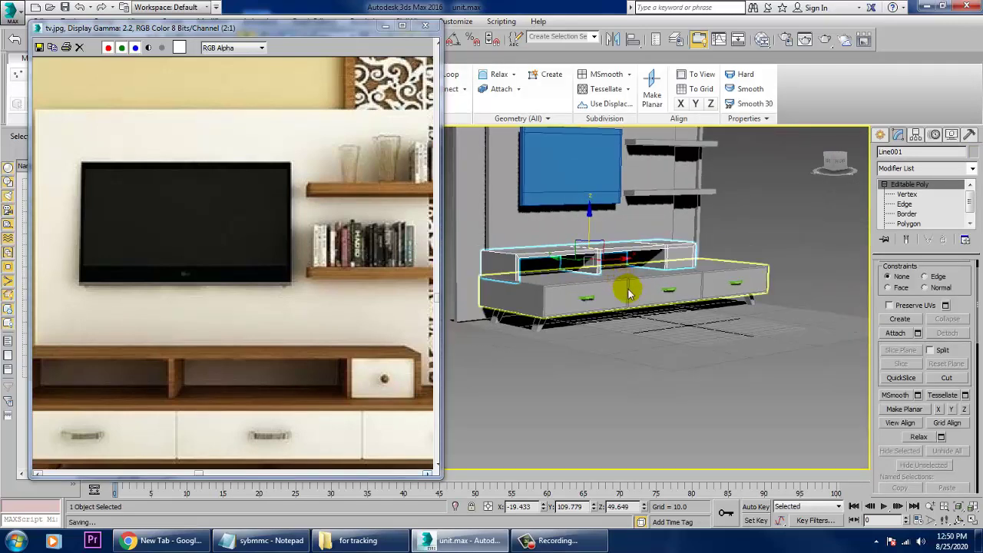
# In the front view, create a sphere of about 1.1 radius as a knob for the small drawer
pyautogui.scroll(5, 691, 325)
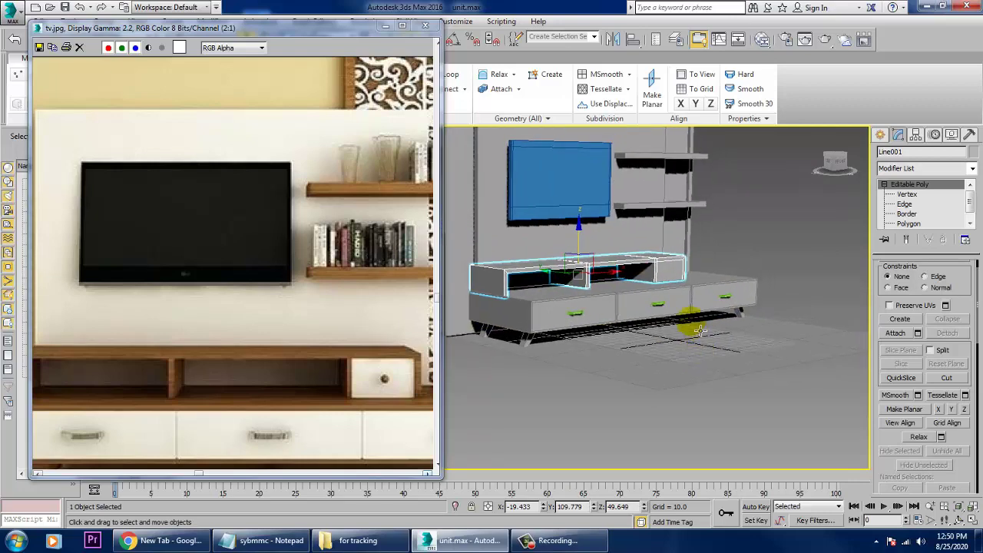
pyautogui.click(881, 134)
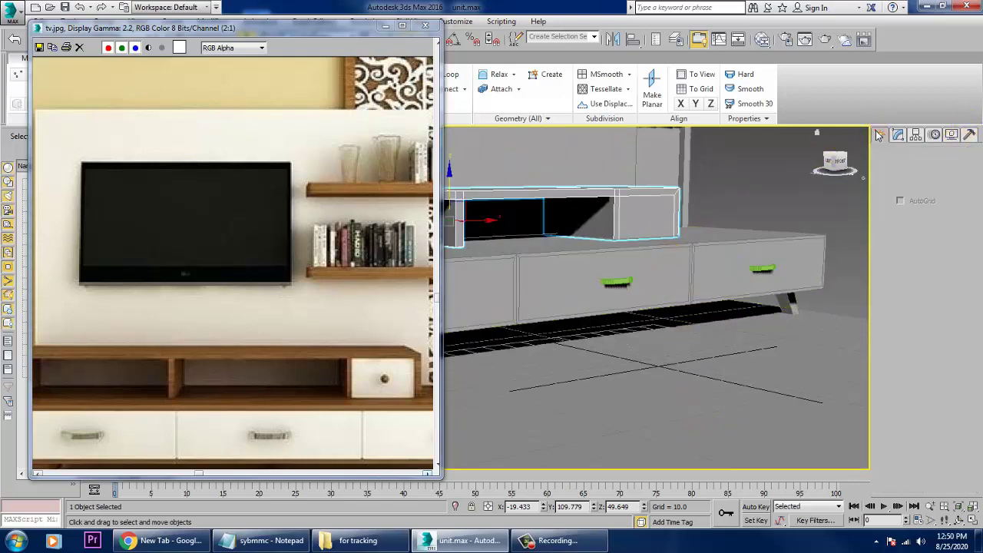
pyautogui.click(900, 154)
pyautogui.click(884, 155)
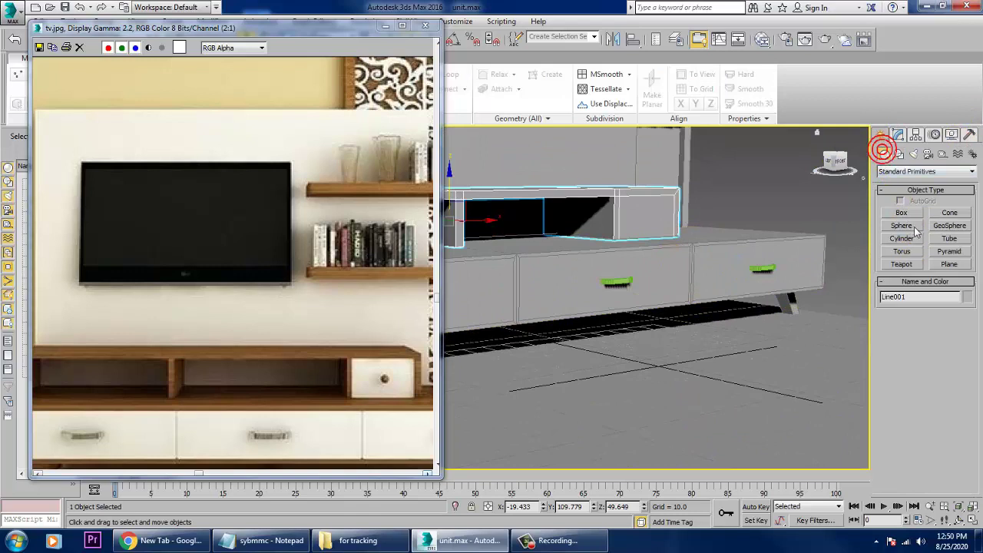
pyautogui.click(903, 229)
pyautogui.hotkey('alt', 'w')
pyautogui.middleClick(728, 231)
pyautogui.hotkey('alt', 'w')
pyautogui.moveTo(610, 316); pyautogui.dragTo(648, 320, button='middle')
pyautogui.scroll(3, 647, 321)
pyautogui.moveTo(594, 322); pyautogui.dragTo(596, 323)
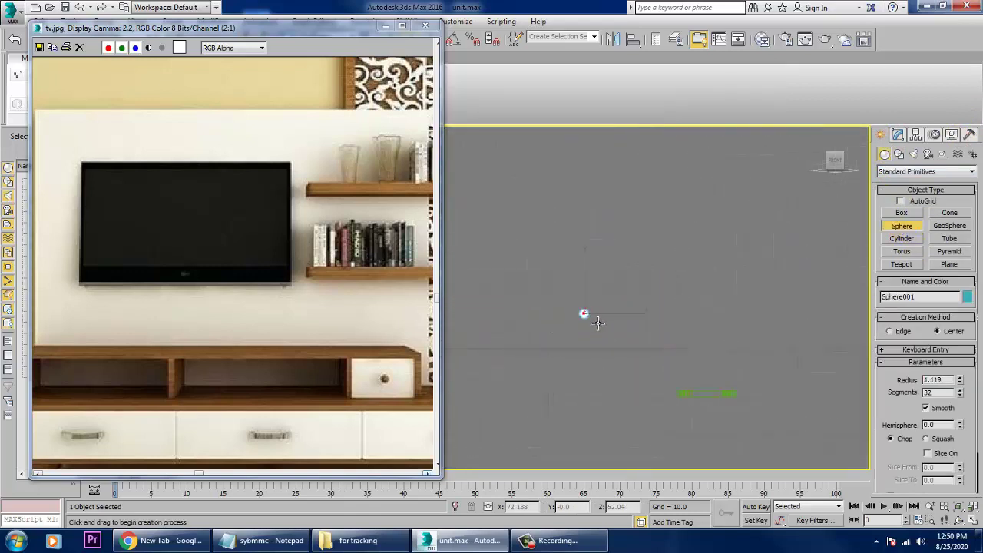
pyautogui.press('w')
# Convert the knob sphere to an Editable Poly
pyautogui.hotkey('alt', 'w')
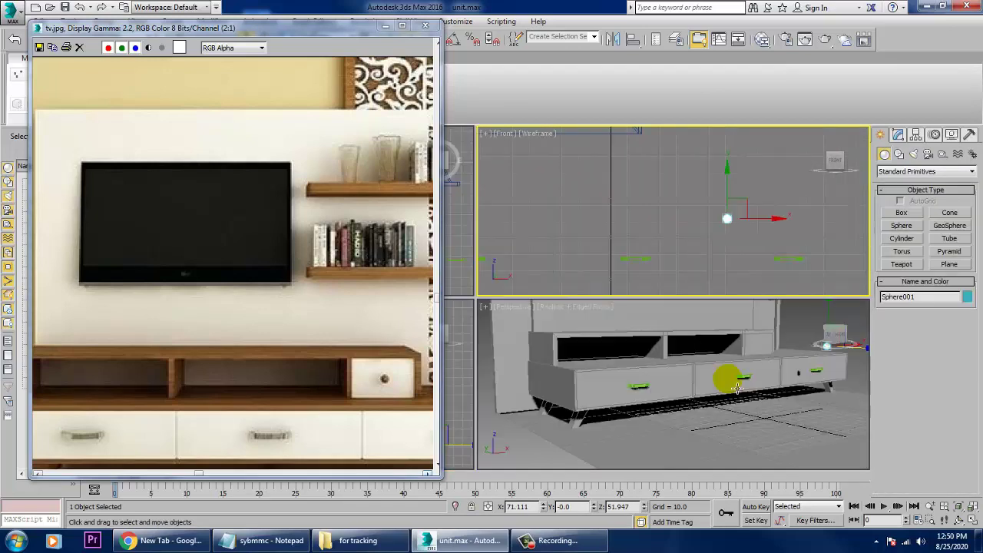
pyautogui.middleClick(729, 378)
pyautogui.hotkey('alt', 'w')
pyautogui.press('z')
pyautogui.scroll(-8, 646, 342)
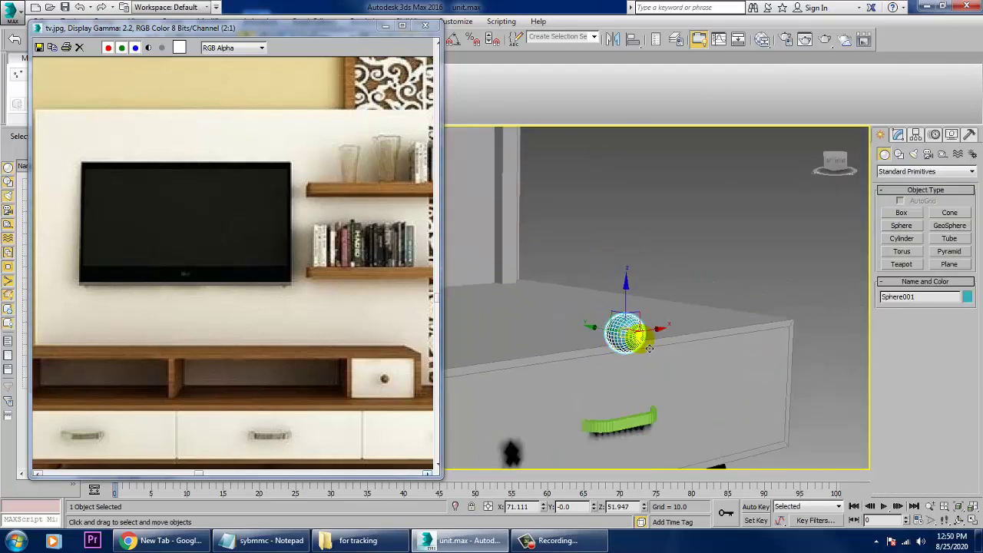
pyautogui.scroll(8, 691, 360)
pyautogui.rightClick(563, 275)
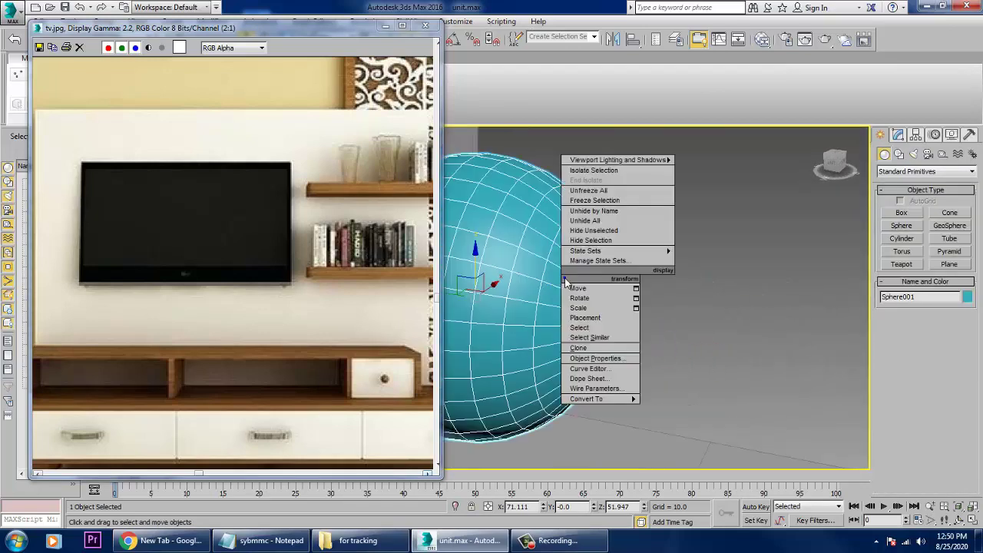
pyautogui.moveTo(607, 399)
pyautogui.click(720, 410)
pyautogui.scroll(-4, 769, 338)
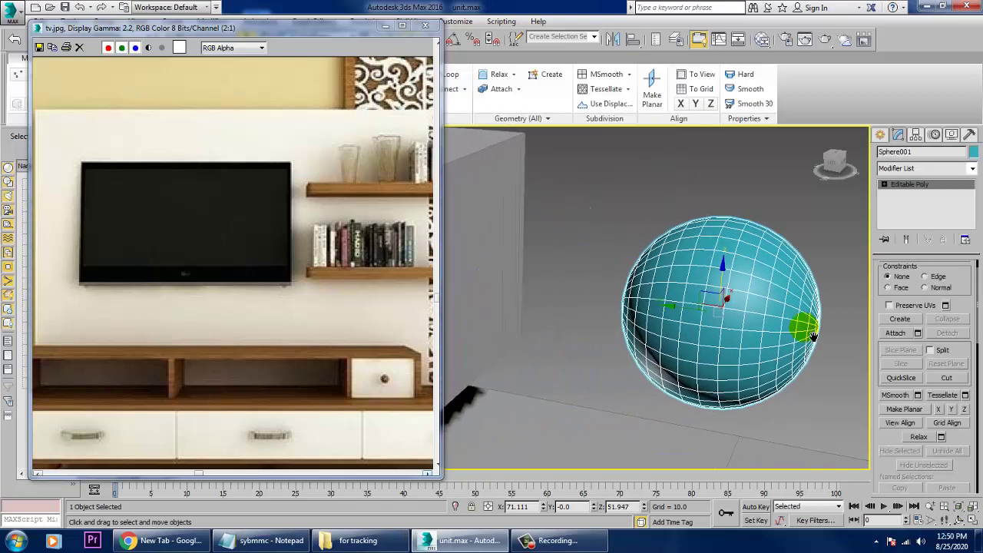
# Delete the polygons of the sphere's rear half, leaving the front hemisphere
pyautogui.press('4')
pyautogui.keyDown('alt'); pyautogui.moveTo(720, 296); pyautogui.dragTo(717, 249, button='middle'); pyautogui.keyUp('alt')
pyautogui.moveTo(699, 426); pyautogui.dragTo(693, 428)
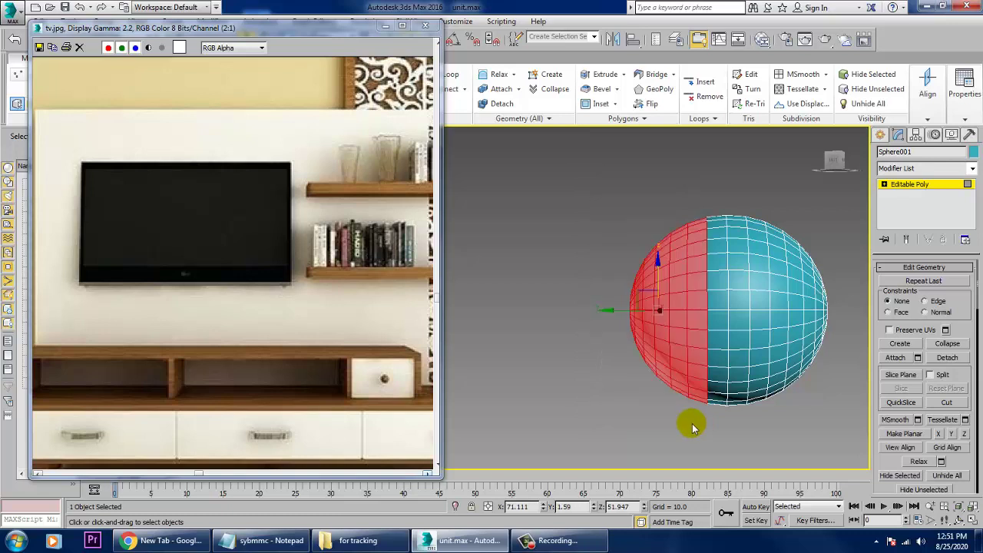
pyautogui.press('Delete')
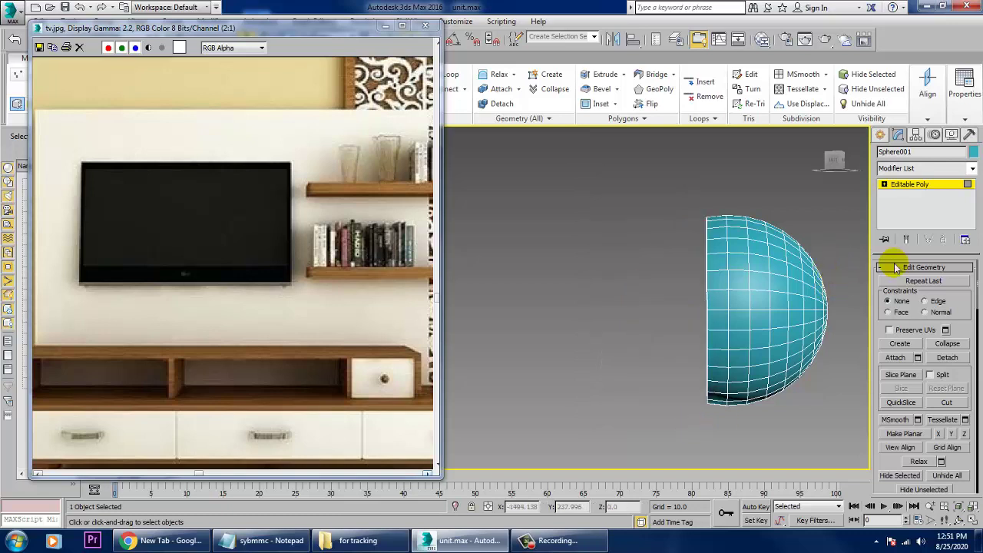
# Scale down the open border at the back of the hemisphere
pyautogui.click(884, 185)
pyautogui.click(907, 213)
pyautogui.click(714, 269)
pyautogui.press('r')
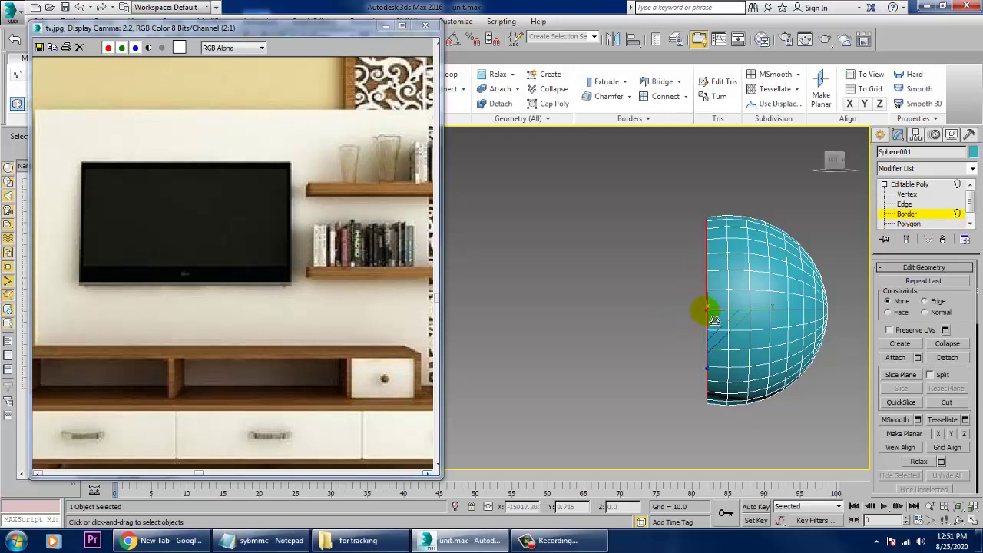
pyautogui.moveTo(723, 327); pyautogui.dragTo(765, 384)
# Extend the knob's open border backward into a short neck and cap its opening
pyautogui.keyDown('alt'); pyautogui.moveTo(768, 315); pyautogui.dragTo(805, 342, button='middle'); pyautogui.keyUp('alt')
pyautogui.press('w')
pyautogui.keyDown('shift'); pyautogui.moveTo(669, 311); pyautogui.dragTo(691, 340); pyautogui.keyUp('shift')
pyautogui.press('r')
pyautogui.rightClick(675, 307)
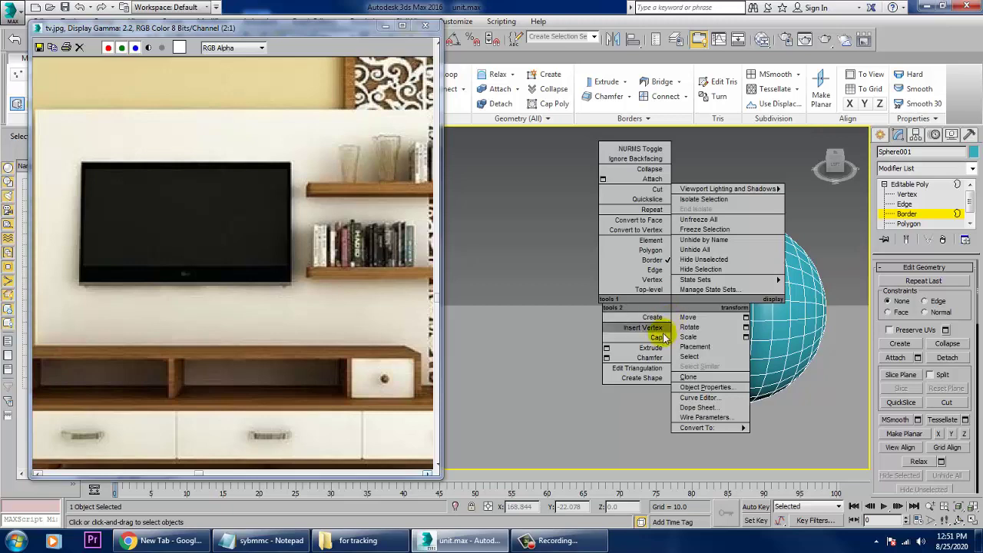
pyautogui.click(662, 339)
pyautogui.keyDown('alt'); pyautogui.moveTo(673, 291); pyautogui.dragTo(661, 302, button='middle'); pyautogui.keyUp('alt')
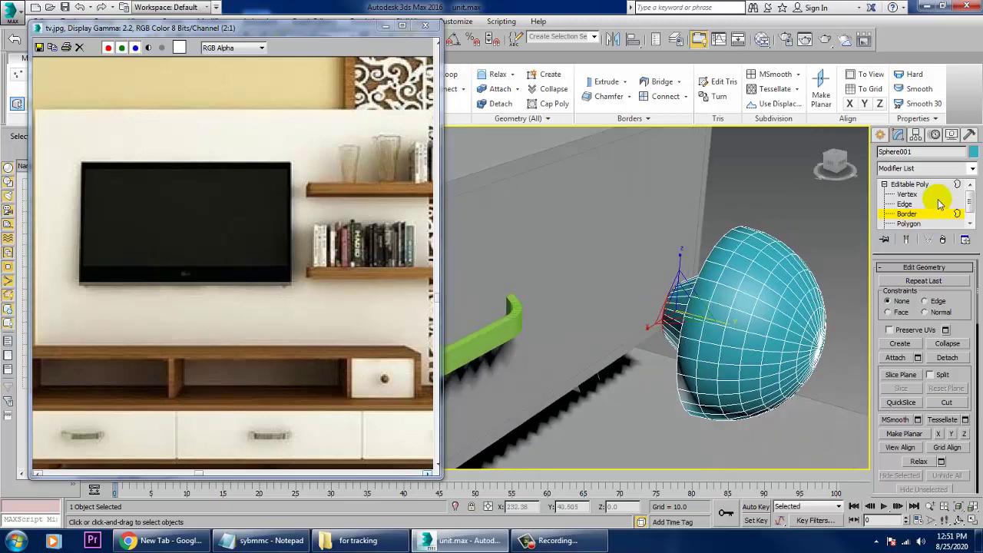
pyautogui.scroll(-10, 729, 301)
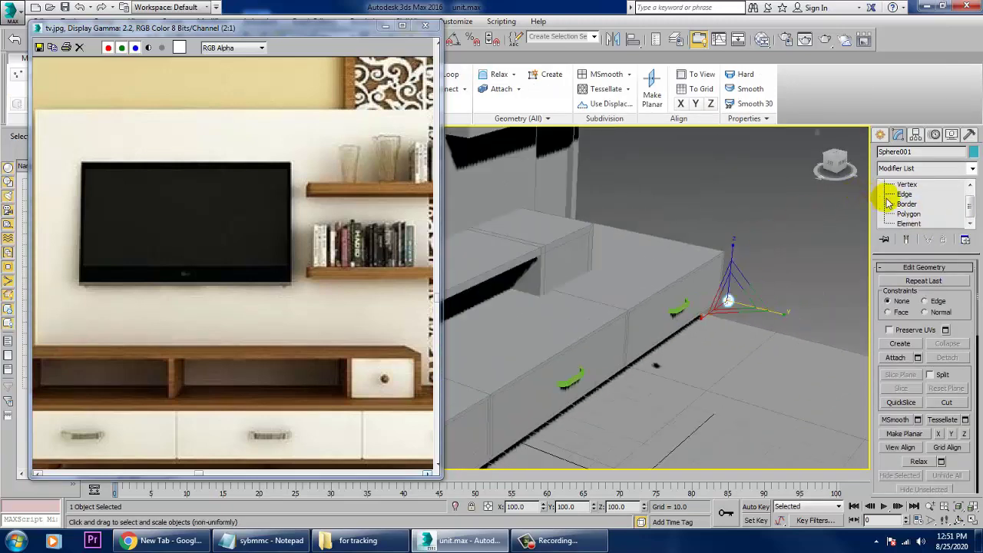
pyautogui.hotkey('alt', 'q')
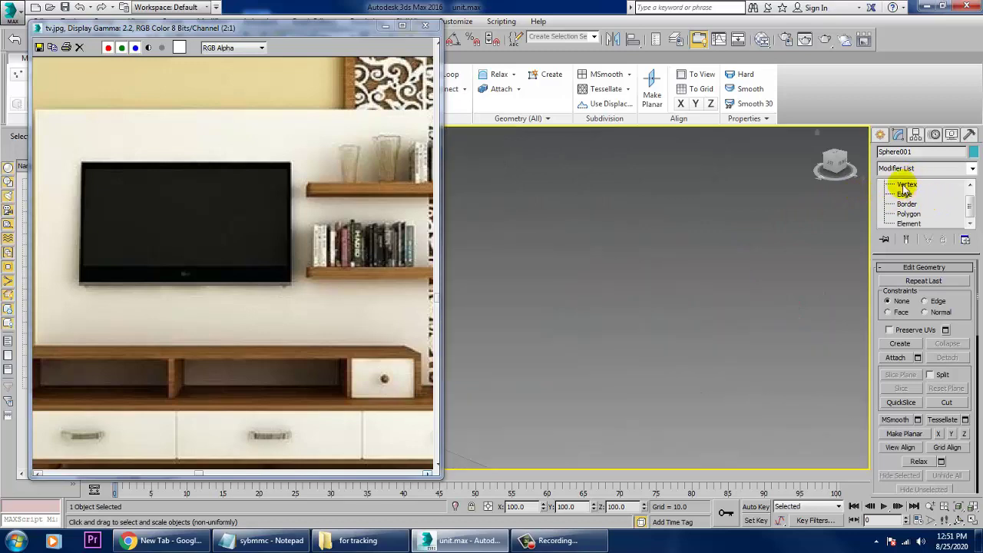
pyautogui.moveTo(971, 203); pyautogui.dragTo(972, 186)
pyautogui.click(907, 213)
pyautogui.press('z')
pyautogui.scroll(-10, 676, 315)
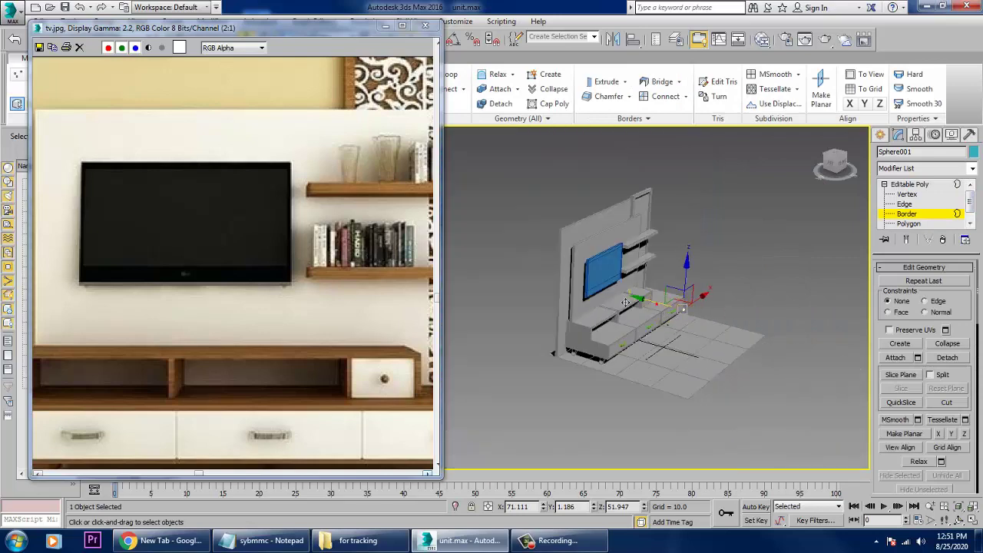
pyautogui.moveTo(600, 298); pyautogui.dragTo(537, 277)
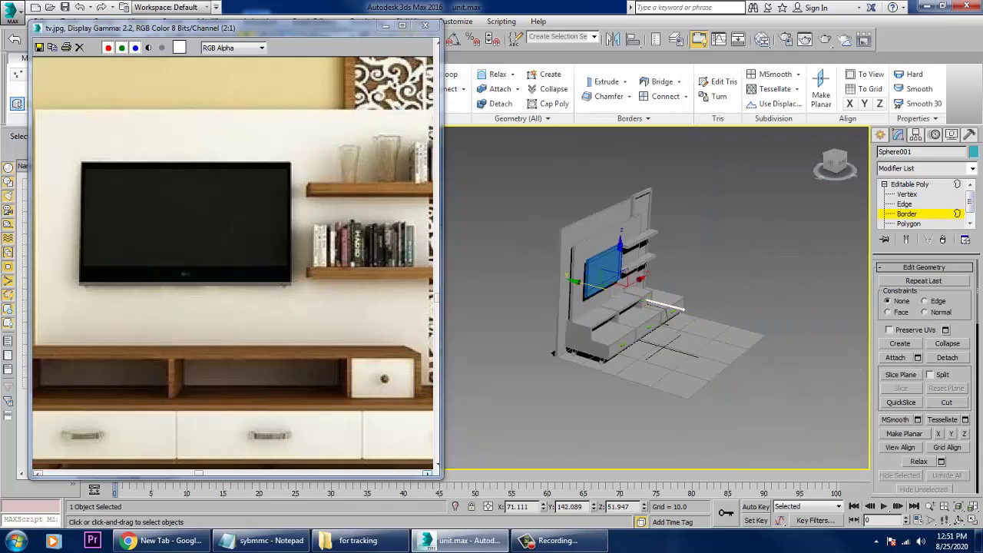
# Move the whole knob about 77 units along Y onto the front of the small drawer
pyautogui.click(909, 186)
pyautogui.moveTo(651, 306); pyautogui.dragTo(612, 301)
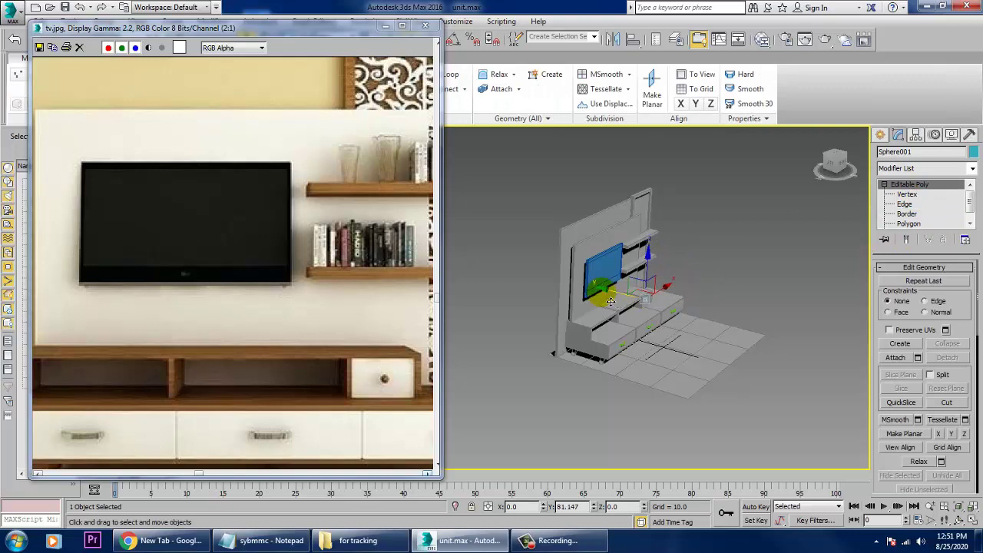
pyautogui.press('z')
pyautogui.scroll(-6, 681, 309)
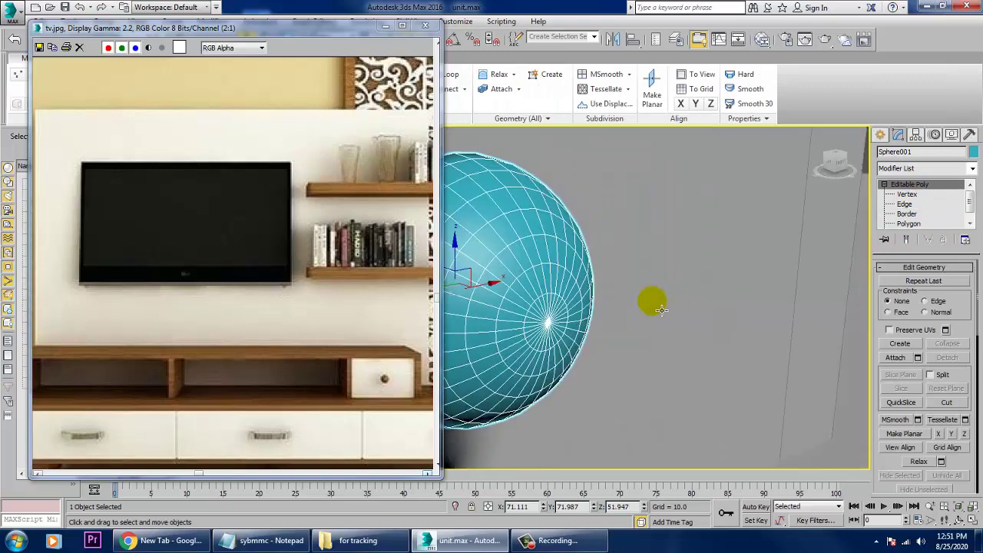
pyautogui.keyDown('alt'); pyautogui.moveTo(651, 303); pyautogui.dragTo(698, 301, button='middle'); pyautogui.keyUp('alt')
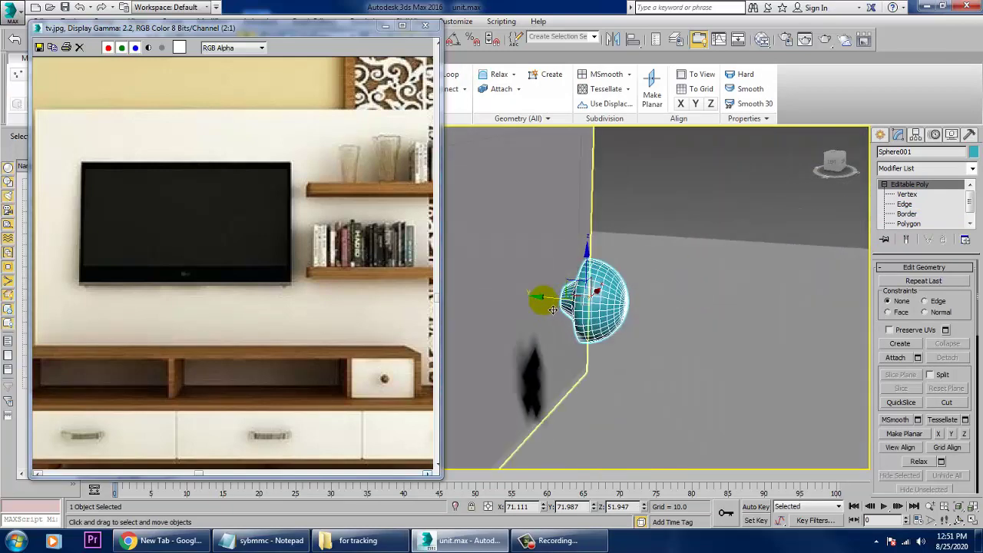
pyautogui.moveTo(514, 300); pyautogui.dragTo(467, 293)
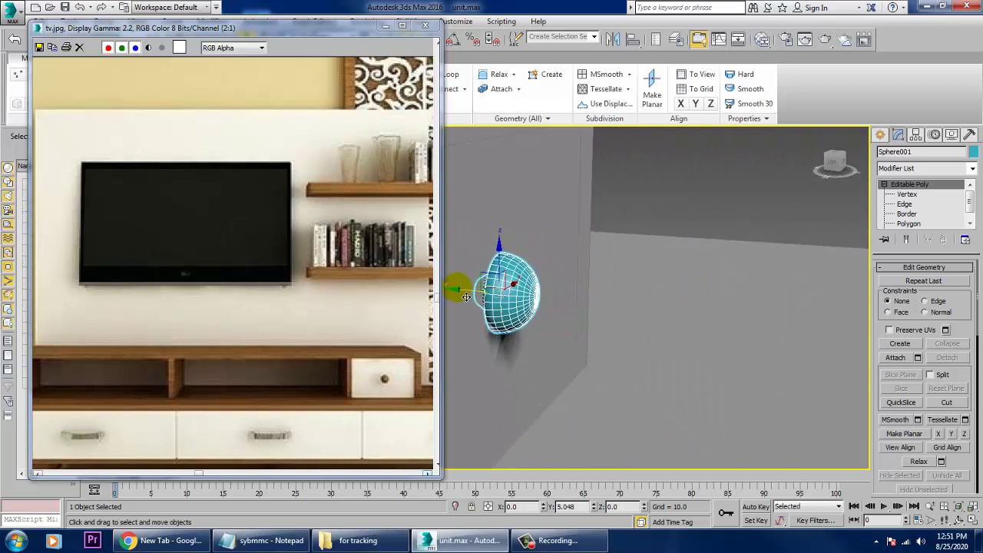
# Lower the knob by about 1 unit to center it on the small drawer's front
pyautogui.scroll(-6, 489, 298)
pyautogui.keyDown('alt'); pyautogui.moveTo(492, 296); pyautogui.dragTo(747, 358, button='middle'); pyautogui.keyUp('alt')
pyautogui.scroll(3, 665, 342)
pyautogui.moveTo(676, 332); pyautogui.dragTo(676, 338)
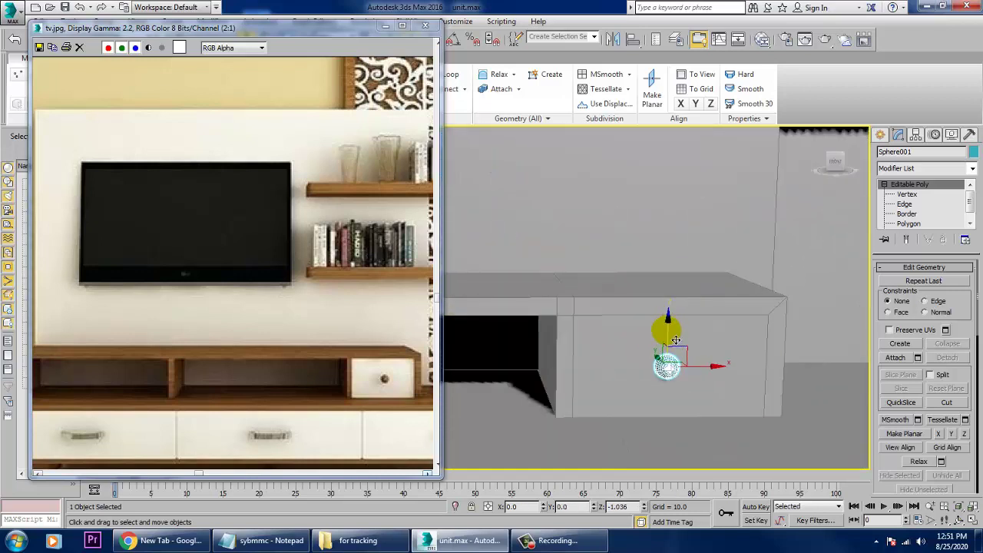
pyautogui.scroll(3, 680, 340)
pyautogui.scroll(-5, 684, 338)
pyautogui.moveTo(735, 311); pyautogui.dragTo(703, 413, button='middle')
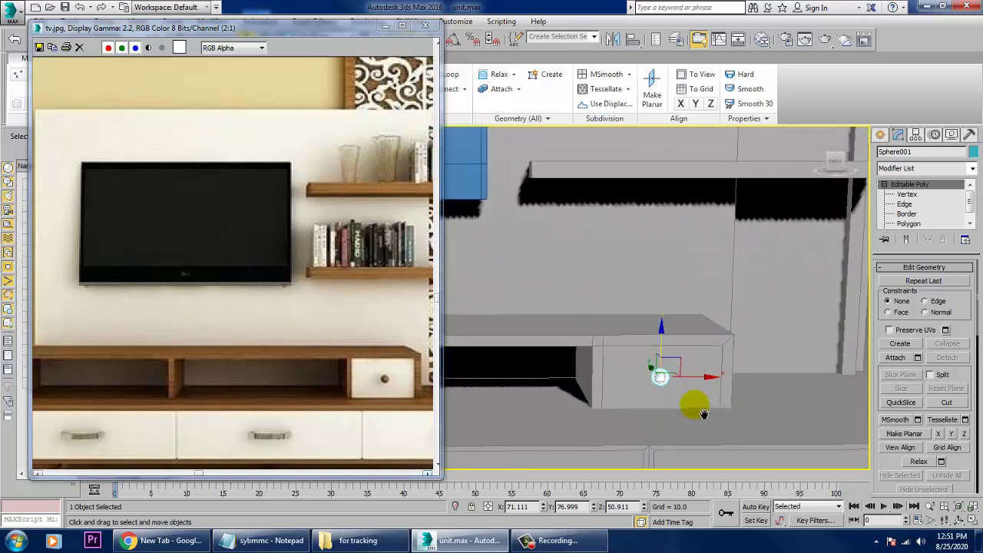
# In the top view, create a narrow box about 17 units long and 3.4 wide as a book for the shelves
pyautogui.moveTo(411, 253); pyautogui.dragTo(284, 269, button='middle')
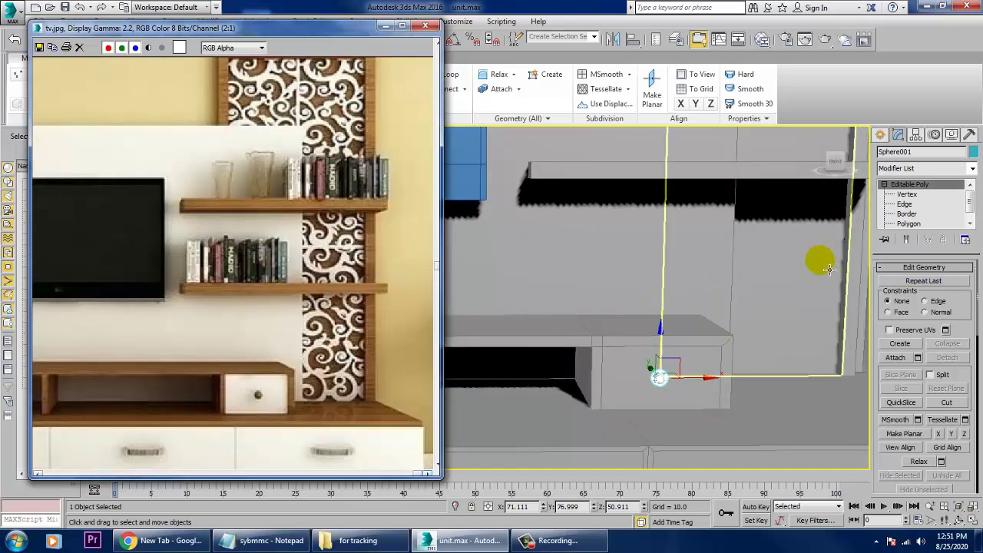
pyautogui.moveTo(823, 255); pyautogui.dragTo(810, 421, button='middle')
pyautogui.click(882, 135)
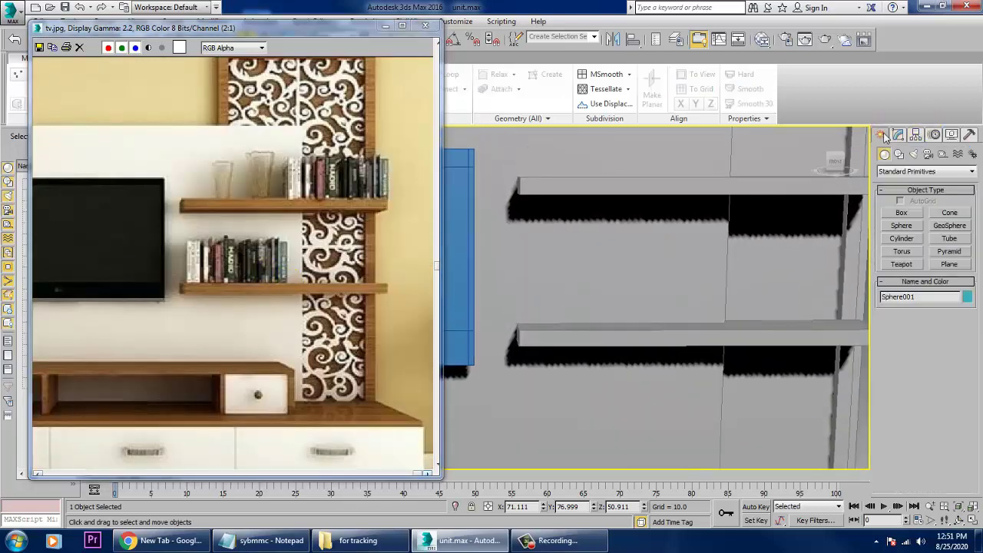
pyautogui.click(902, 212)
pyautogui.keyDown('alt'); pyautogui.moveTo(677, 329); pyautogui.dragTo(700, 405, button='middle'); pyautogui.keyUp('alt')
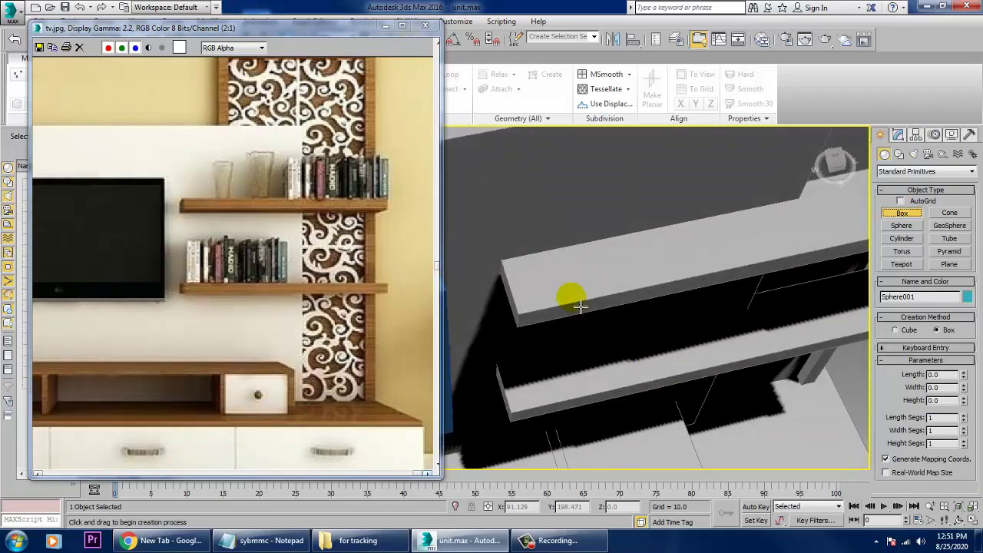
pyautogui.hotkey('alt', 'w')
pyautogui.middleClick(465, 268)
pyautogui.hotkey('alt', 'w')
pyautogui.scroll(-8, 658, 276)
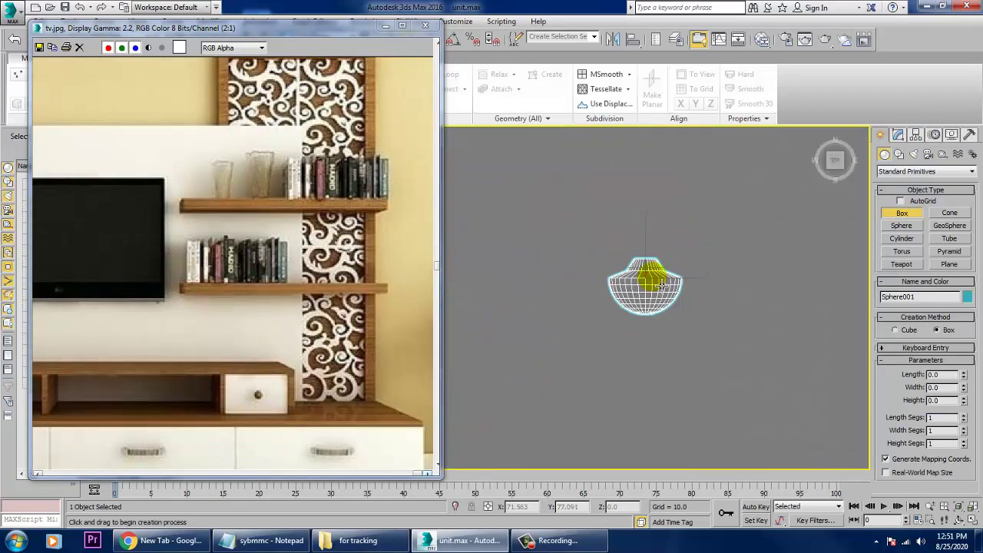
pyautogui.moveTo(700, 334); pyautogui.dragTo(686, 396, button='middle')
pyautogui.moveTo(634, 346)
pyautogui.keyDown('alt'); pyautogui.mouseDown(button='middle')
pyautogui.moveTo(684, 314)
pyautogui.moveTo(659, 291)
pyautogui.moveTo(659, 221)
pyautogui.mouseUp(button='middle'); pyautogui.keyUp('alt')
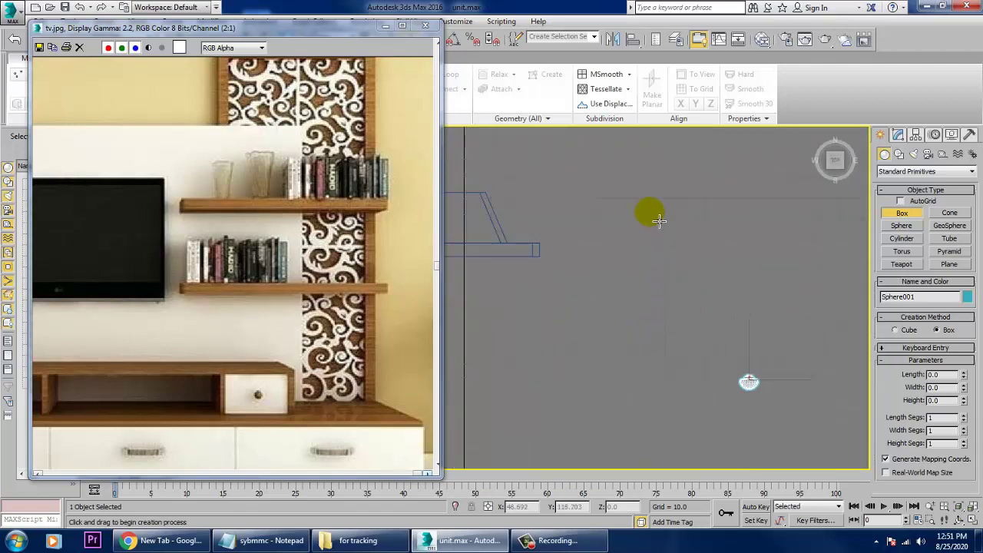
pyautogui.moveTo(653, 213); pyautogui.dragTo(654, 242)
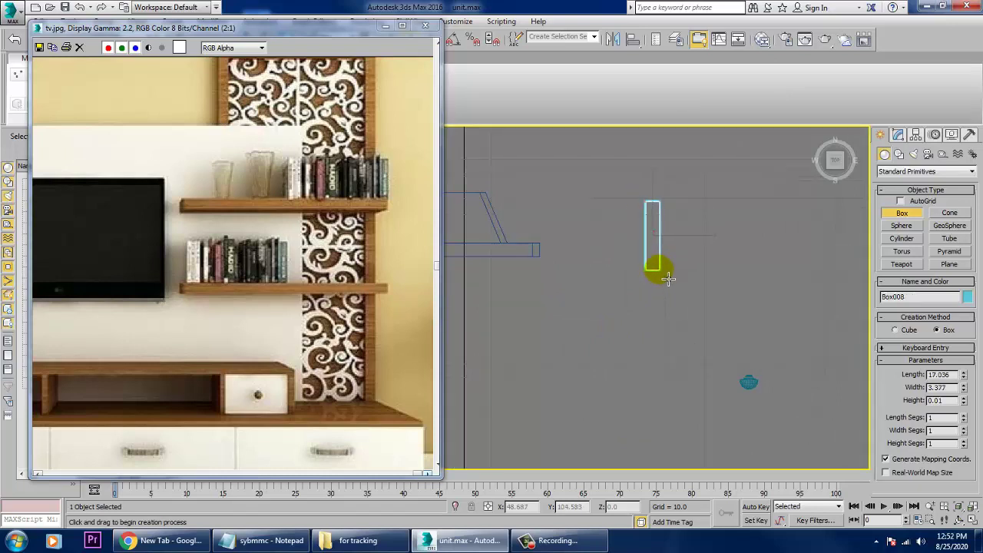
pyautogui.click(662, 247)
# Raise the book box about 164 units along Z onto the upper wall shelf
pyautogui.press('w')
pyautogui.hotkey('alt', 'w')
pyautogui.rightClick(693, 320)
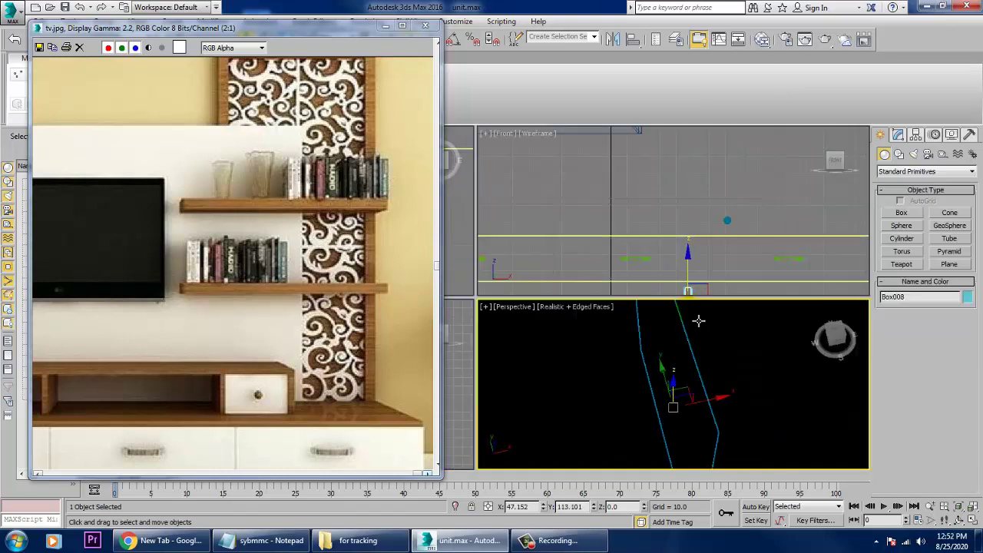
pyautogui.hotkey('alt', 'w')
pyautogui.hotkey('alt', 'w')
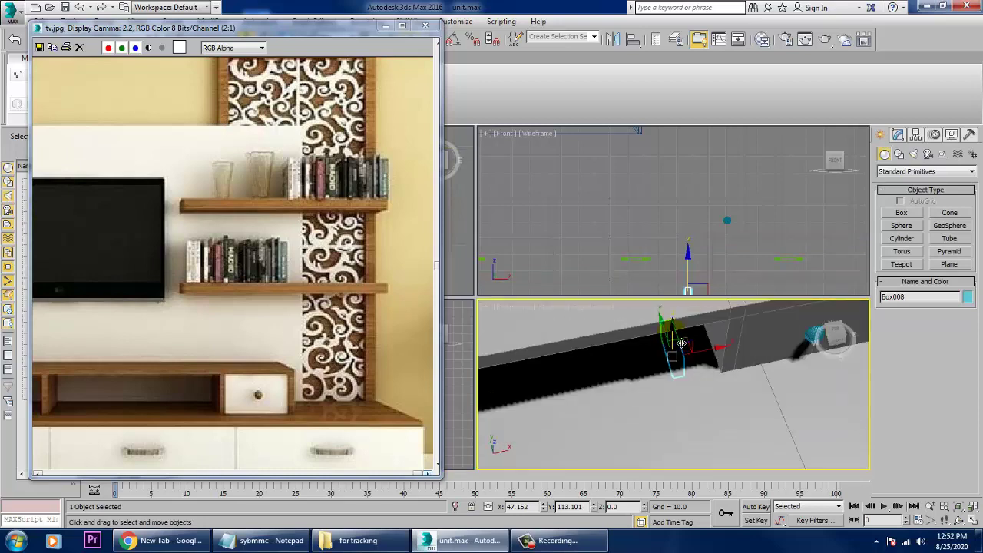
pyautogui.hotkey('alt', 'w')
pyautogui.scroll(-10, 680, 362)
pyautogui.keyDown('alt'); pyautogui.moveTo(679, 362); pyautogui.dragTo(689, 326, button='middle'); pyautogui.keyUp('alt')
pyautogui.moveTo(688, 278); pyautogui.dragTo(694, 214)
pyautogui.scroll(10, 695, 223)
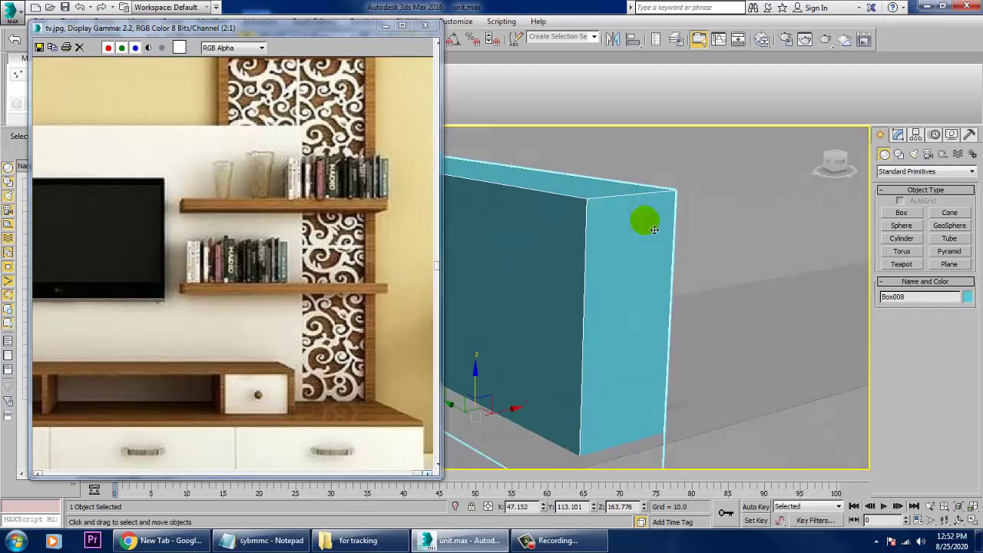
# Scale the book box along Z to suit the height of the books in the reference image
pyautogui.press('r')
pyautogui.moveTo(475, 368); pyautogui.dragTo(482, 275)
pyautogui.scroll(-10, 547, 309)
pyautogui.scroll(4, 550, 362)
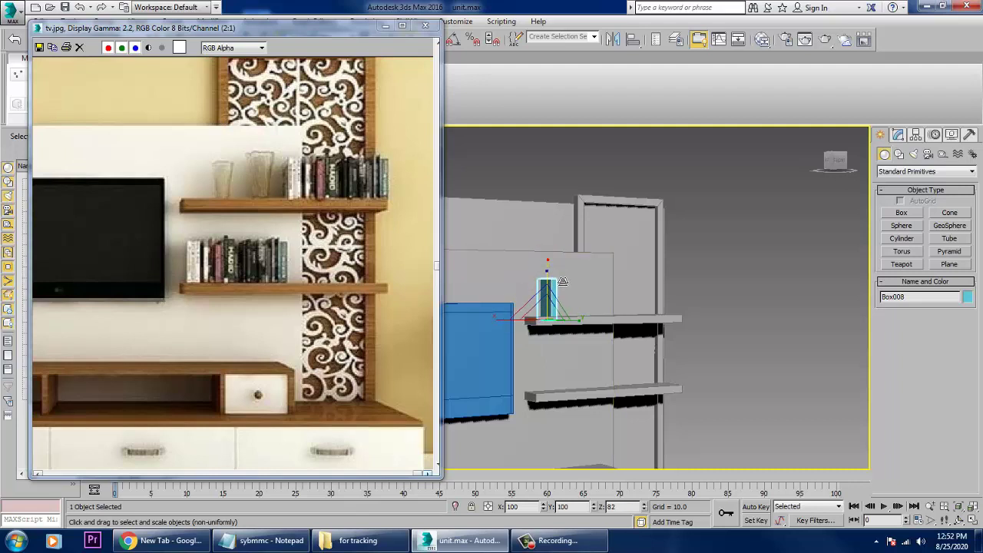
# Move the book box about 30 units along X toward the middle of the upper shelf
pyautogui.press('w')
pyautogui.keyDown('alt'); pyautogui.moveTo(570, 339); pyautogui.dragTo(577, 345, button='middle'); pyautogui.keyUp('alt')
pyautogui.moveTo(583, 328); pyautogui.dragTo(619, 326)
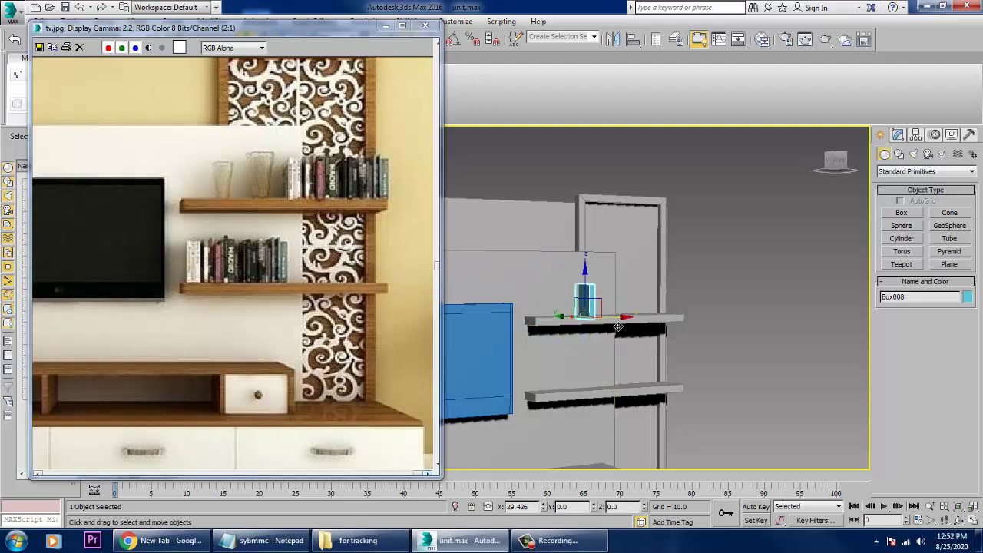
pyautogui.scroll(6, 629, 317)
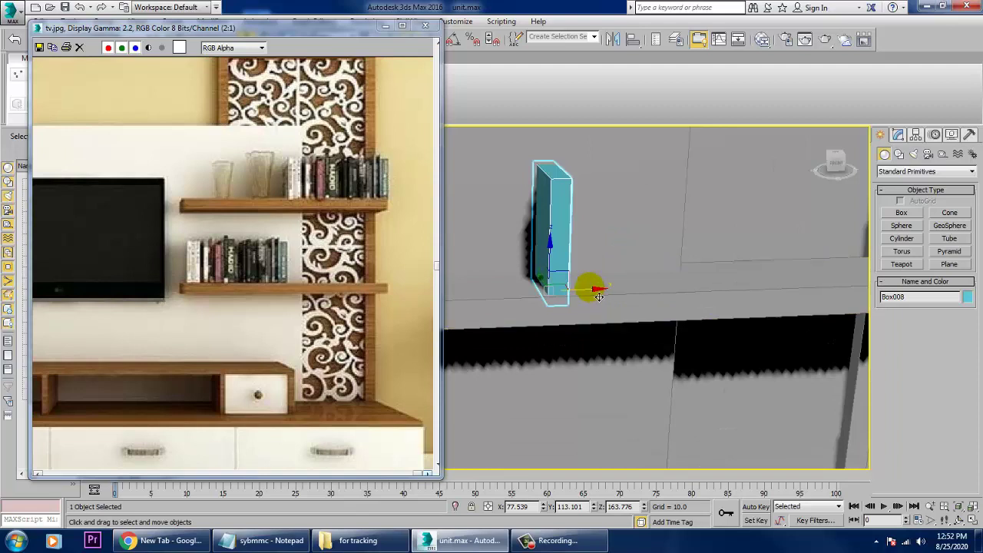
# Clone the upper-shelf book along X into eight copies about 4 units apart, and tilt the last copy against the row
pyautogui.keyDown('shift'); pyautogui.moveTo(627, 296); pyautogui.dragTo(613, 292); pyautogui.keyUp('shift')
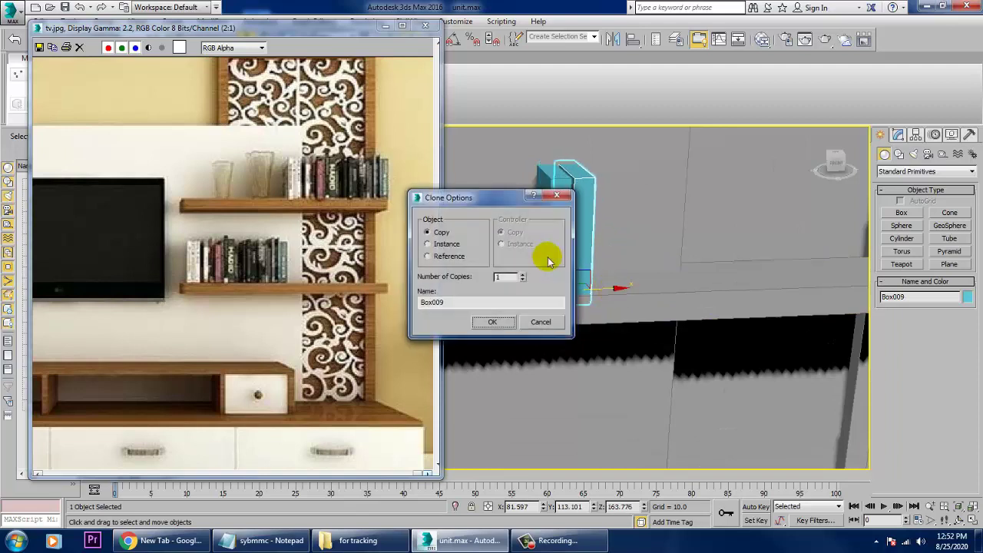
pyautogui.click(492, 322)
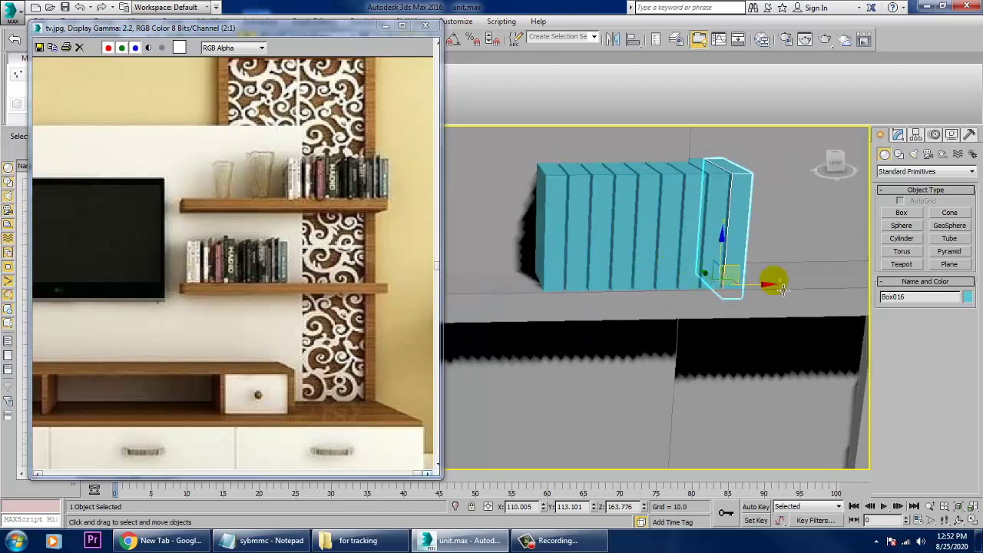
pyautogui.moveTo(762, 292); pyautogui.dragTo(771, 293)
pyautogui.press('e')
pyautogui.moveTo(713, 262); pyautogui.dragTo(726, 265)
# Copy the leaning book about 10 units further along X on the upper shelf and tilt it a little more
pyautogui.press('w')
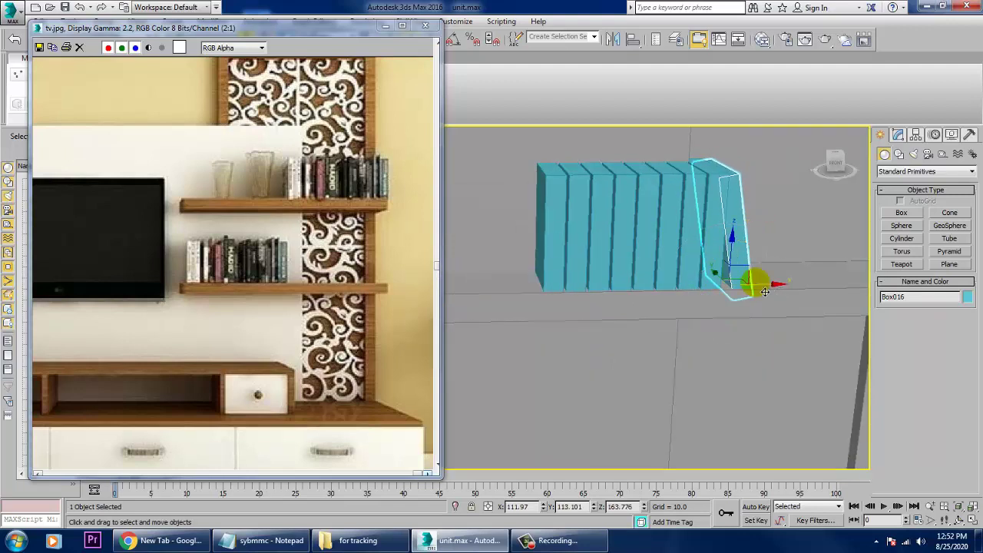
pyautogui.moveTo(771, 285)
pyautogui.mouseDown()
pyautogui.moveTo(825, 292)
pyautogui.moveTo(784, 281)
pyautogui.mouseUp()
pyautogui.click(496, 321)
pyautogui.press('e')
pyautogui.moveTo(733, 280); pyautogui.dragTo(731, 278)
pyautogui.press('w')
pyautogui.moveTo(806, 287); pyautogui.dragTo(817, 288)
# Select all ten books on the upper shelf and copy them down along Z to just above the lower shelf
pyautogui.scroll(-7, 789, 281)
pyautogui.moveTo(790, 281)
pyautogui.keyDown('alt'); pyautogui.mouseDown(button='middle')
pyautogui.moveTo(794, 261)
pyautogui.moveTo(785, 278)
pyautogui.mouseUp(button='middle'); pyautogui.keyUp('alt')
pyautogui.scroll(4, 785, 279)
pyautogui.scroll(8, 785, 278)
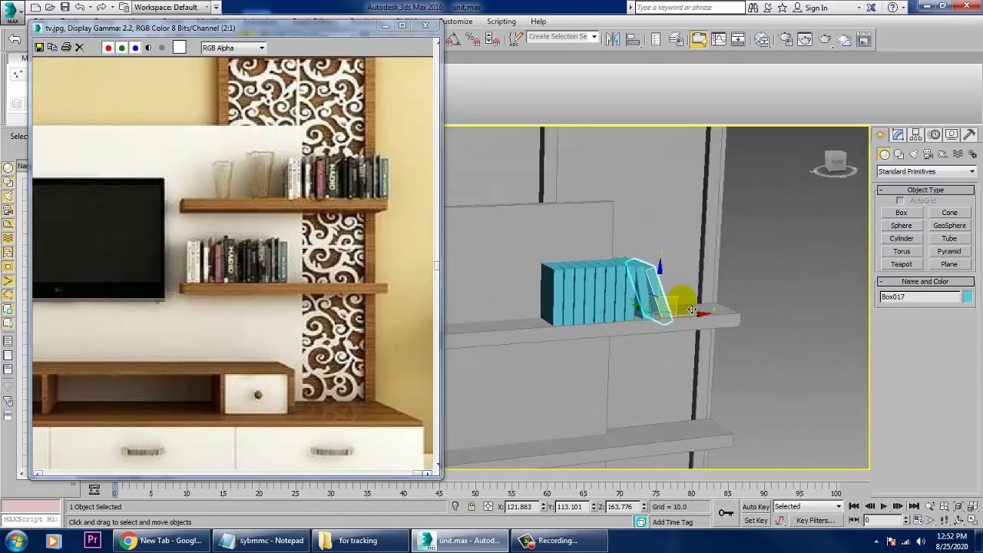
pyautogui.keyDown('ctrl'); pyautogui.click(599, 287); pyautogui.keyUp('ctrl')
pyautogui.keyDown('ctrl'); pyautogui.click(573, 288); pyautogui.keyUp('ctrl')
pyautogui.keyDown('ctrl'); pyautogui.click(550, 291); pyautogui.keyUp('ctrl')
pyautogui.keyDown('ctrl'); pyautogui.click(527, 293); pyautogui.keyUp('ctrl')
pyautogui.keyDown('ctrl'); pyautogui.click(509, 296); pyautogui.keyUp('ctrl')
pyautogui.keyDown('ctrl'); pyautogui.click(485, 295); pyautogui.keyUp('ctrl')
pyautogui.keyDown('ctrl'); pyautogui.click(463, 299); pyautogui.keyUp('ctrl')
pyautogui.moveTo(463, 298); pyautogui.dragTo(624, 271, button='middle')
pyautogui.keyDown('ctrl'); pyautogui.click(662, 259); pyautogui.keyUp('ctrl')
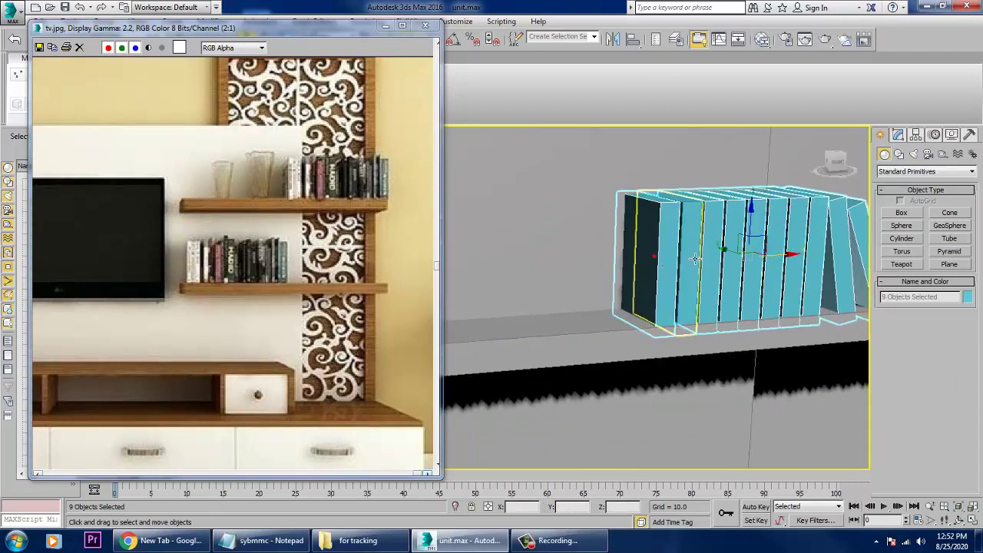
pyautogui.keyDown('ctrl'); pyautogui.click(694, 245); pyautogui.keyUp('ctrl')
pyautogui.moveTo(757, 237)
pyautogui.keyDown('shift'); pyautogui.mouseDown()
pyautogui.moveTo(704, 358)
pyautogui.moveTo(720, 429)
pyautogui.moveTo(741, 435)
pyautogui.mouseUp(); pyautogui.keyUp('shift')
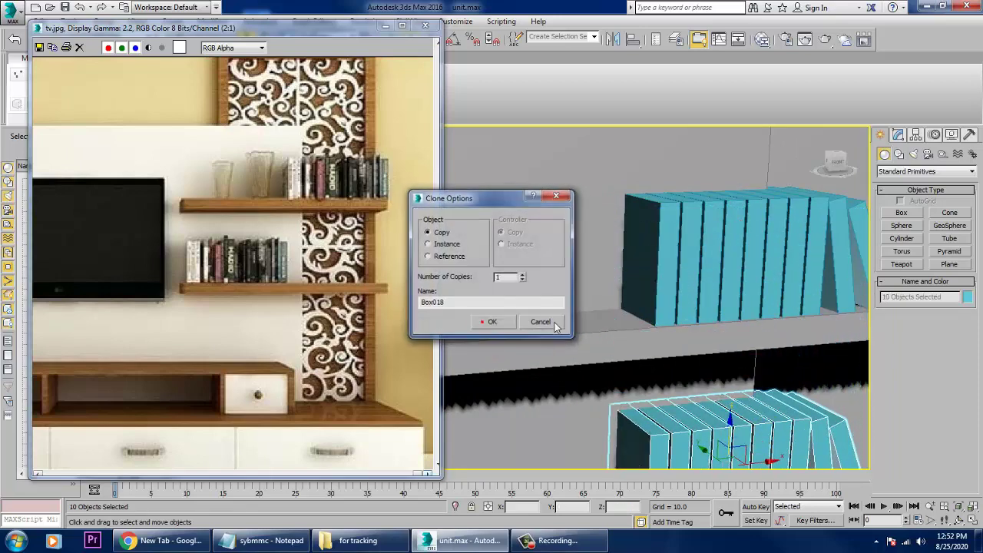
pyautogui.click(485, 323)
# Mirror the copied row of books about the X axis with No Clone
pyautogui.scroll(-5, 691, 209)
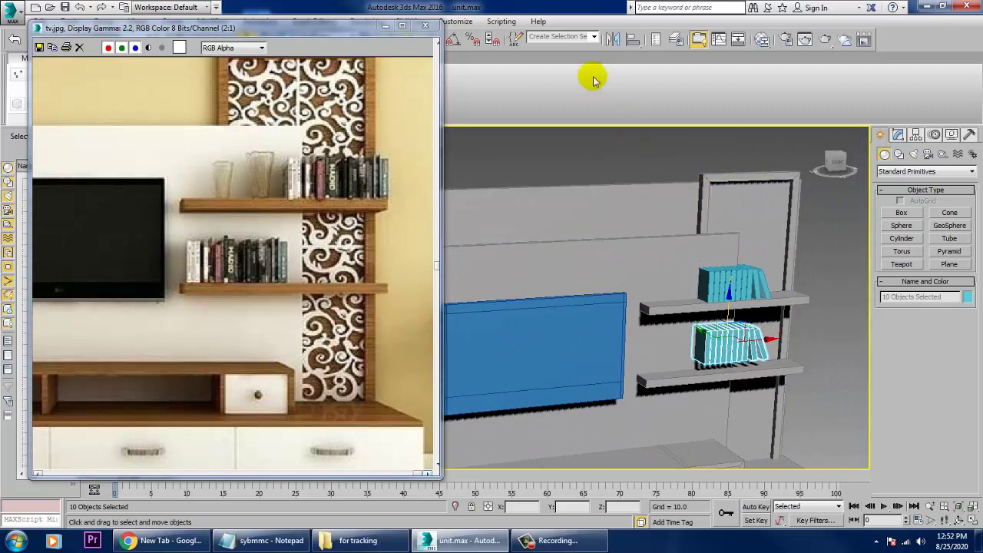
pyautogui.click(611, 40)
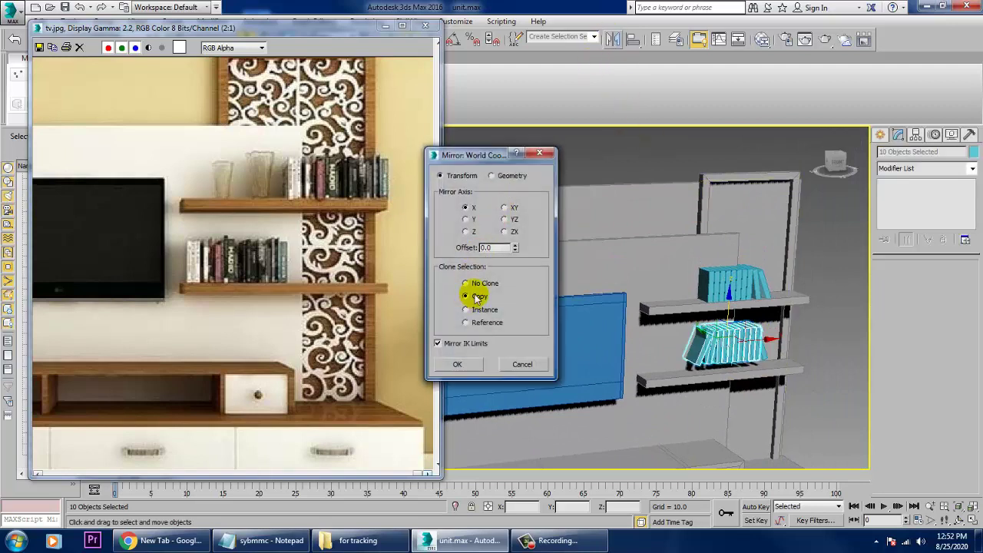
pyautogui.click(465, 284)
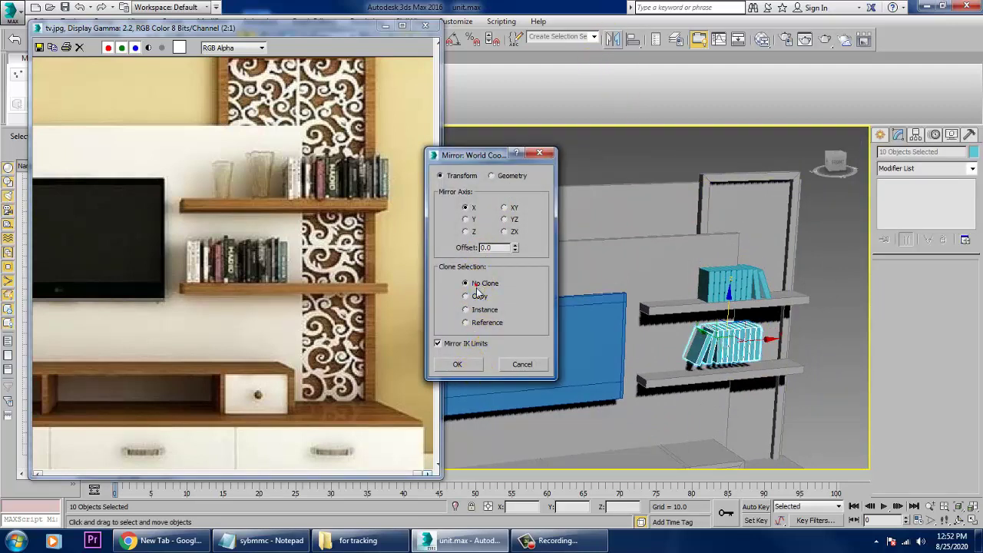
pyautogui.click(459, 365)
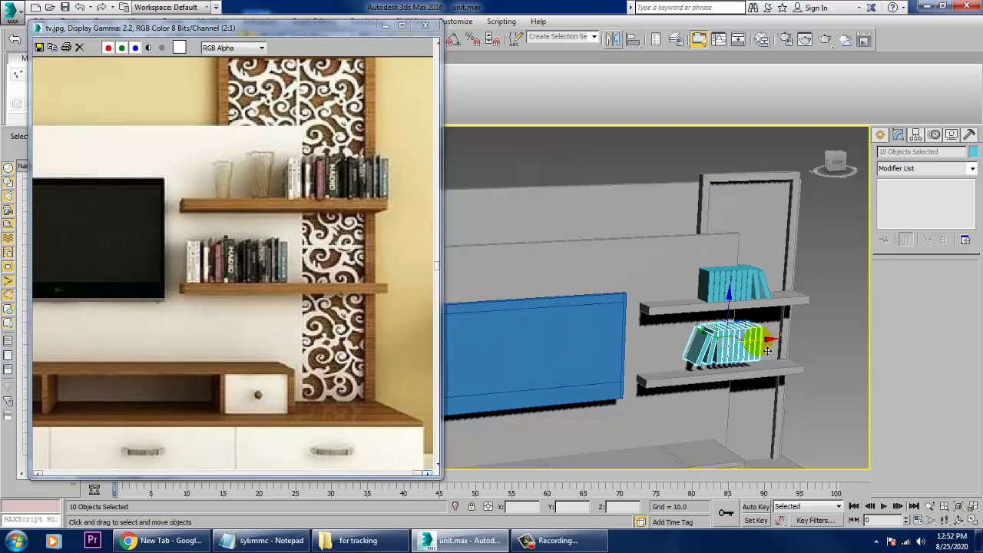
# Move the mirrored books along X to the TV-side end of the lower shelf and lower them about 8 units onto it
pyautogui.moveTo(760, 343); pyautogui.dragTo(730, 347)
pyautogui.moveTo(689, 305); pyautogui.dragTo(700, 336)
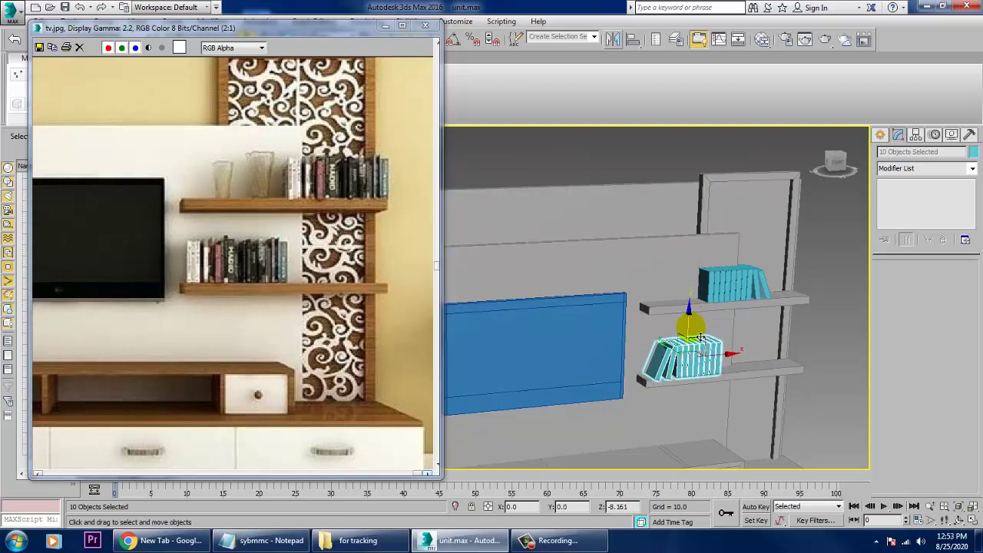
pyautogui.moveTo(729, 358); pyautogui.dragTo(758, 326, button='middle')
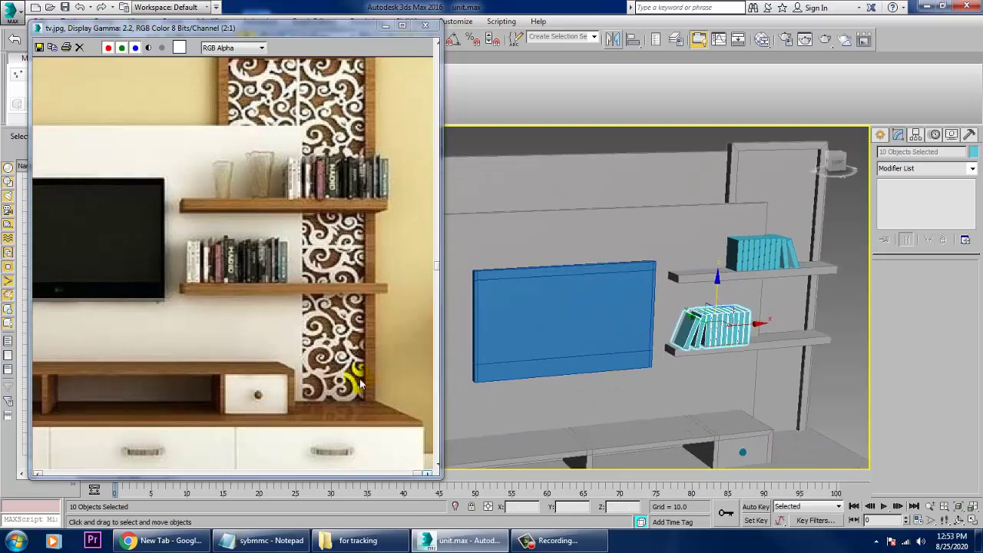
# Raise the top vertices of the large back wall along Z so it extends above the side frame
pyautogui.scroll(-5, 342, 329)
pyautogui.click(320, 326)
pyautogui.scroll(-2, 321, 326)
pyautogui.moveTo(682, 336); pyautogui.dragTo(611, 342, button='middle')
pyautogui.press('z')
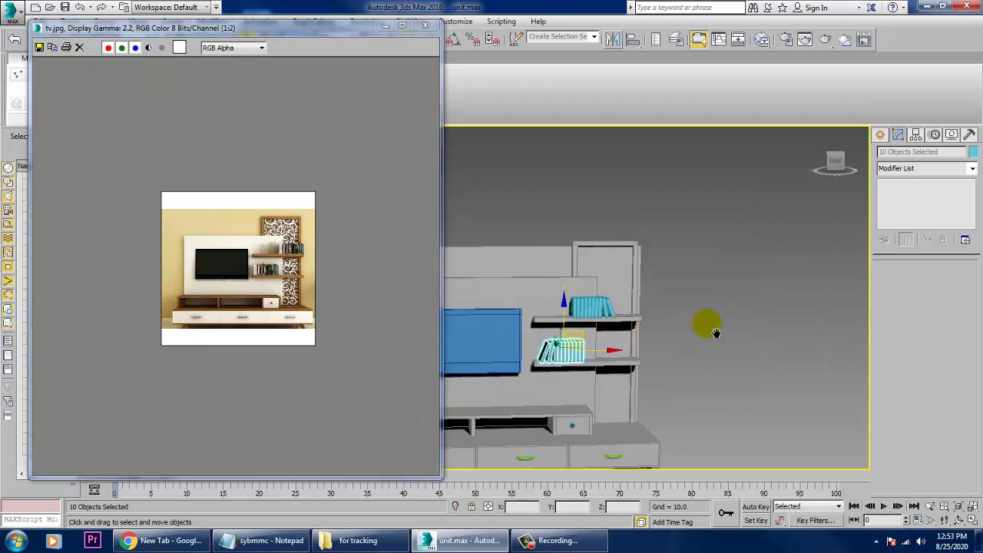
pyautogui.click(618, 255)
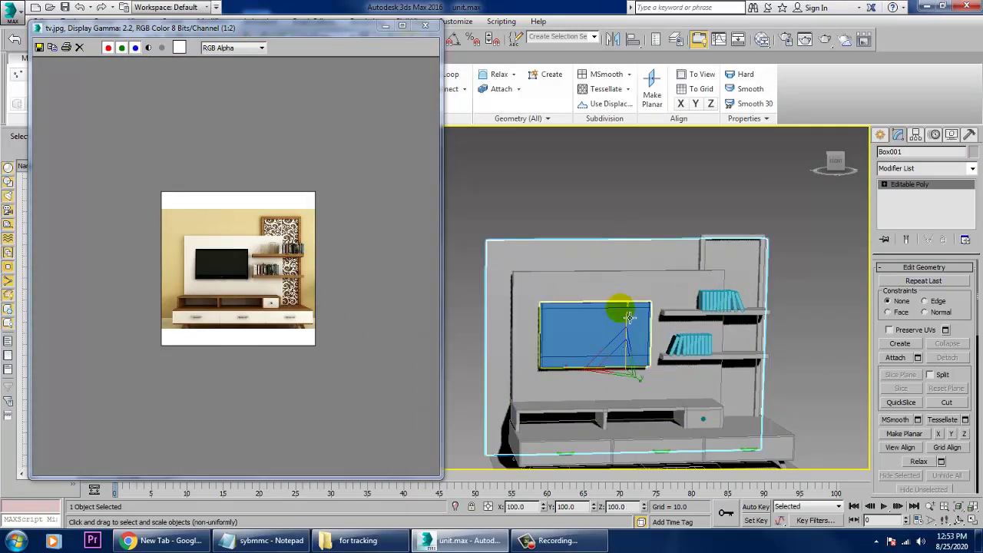
pyautogui.press('1')
pyautogui.click(650, 212)
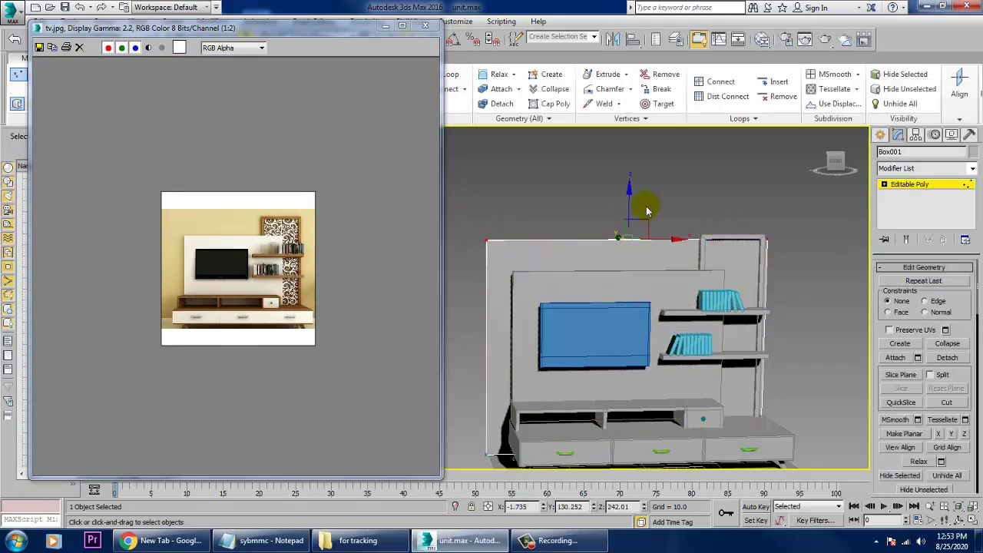
pyautogui.moveTo(636, 202); pyautogui.dragTo(630, 185)
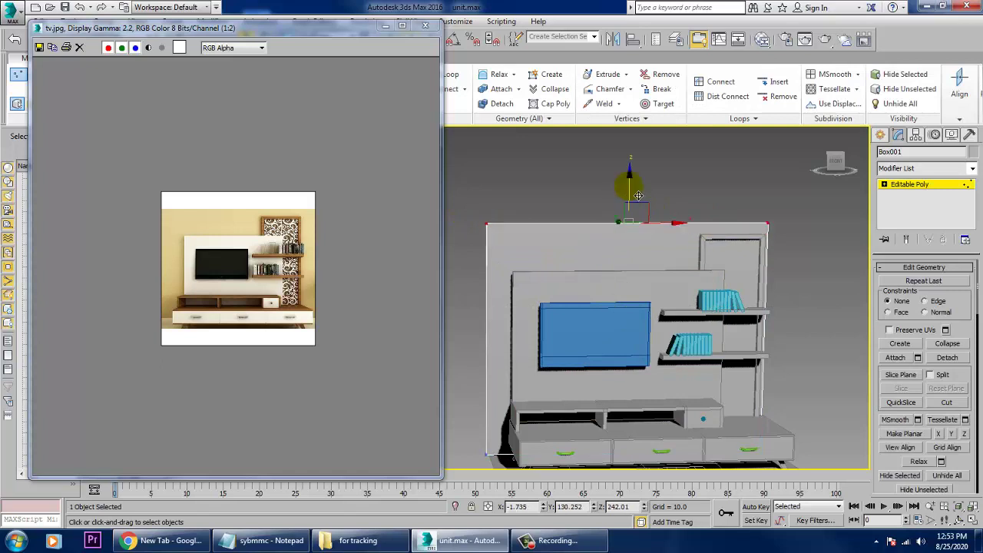
pyautogui.click(906, 185)
# Select every object in the scene, assign them all the same light grey object colour, and clear the selection
pyautogui.hotkey('ctrl', 'a')
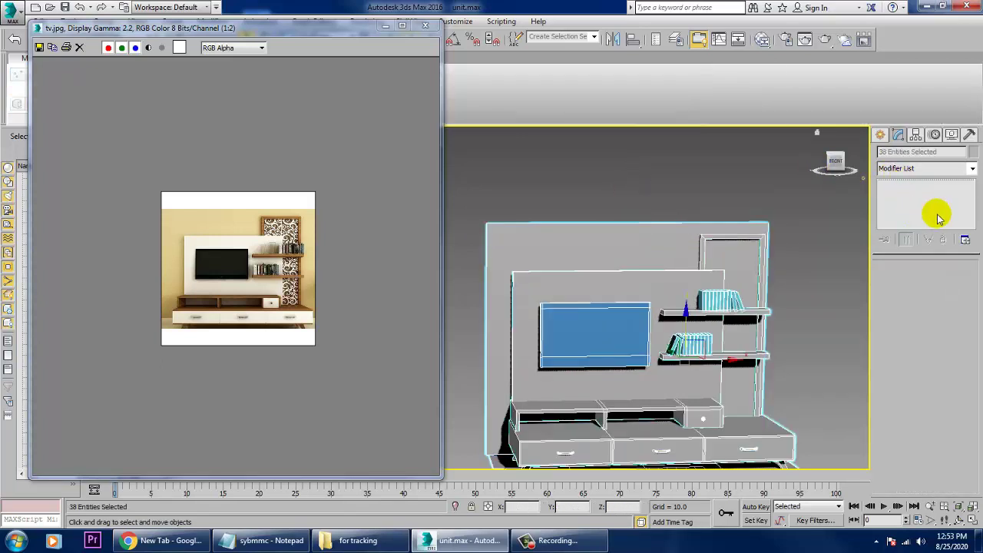
pyautogui.click(973, 152)
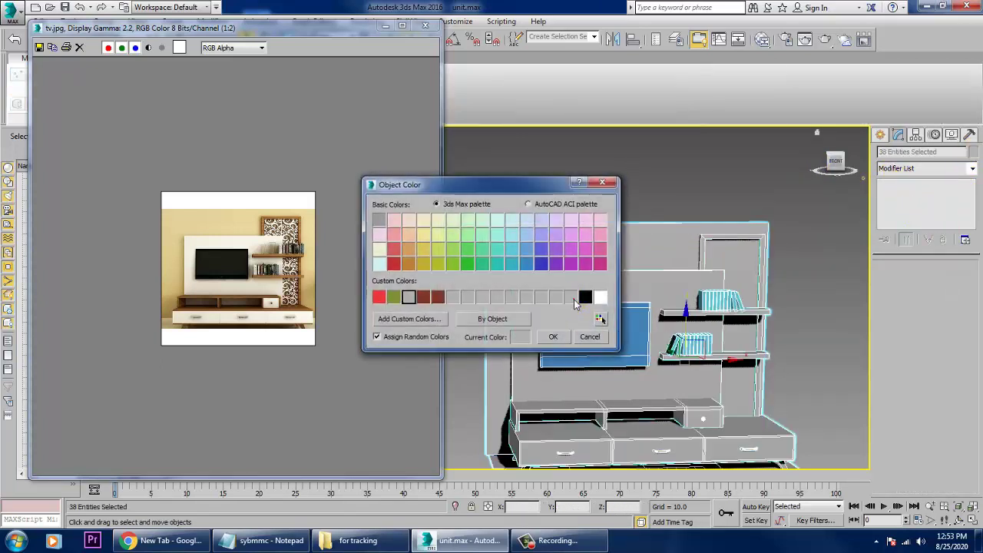
pyautogui.click(558, 338)
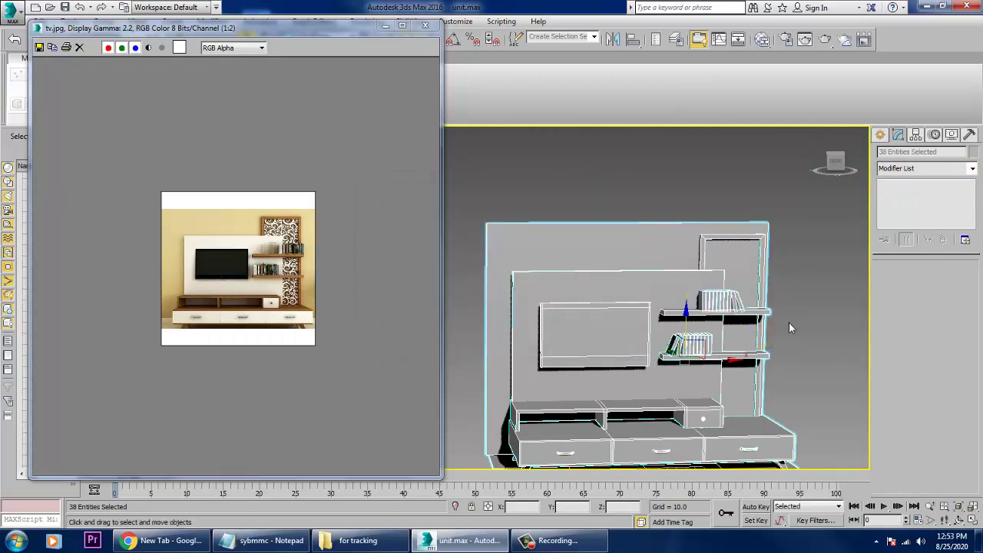
pyautogui.click(788, 323)
# Minimize the tv.jpg reference image window and examine the whole wall unit in the perspective view
pyautogui.moveTo(788, 323); pyautogui.dragTo(789, 276, button='middle')
pyautogui.keyDown('alt'); pyautogui.moveTo(789, 276); pyautogui.dragTo(695, 390, button='middle'); pyautogui.keyUp('alt')
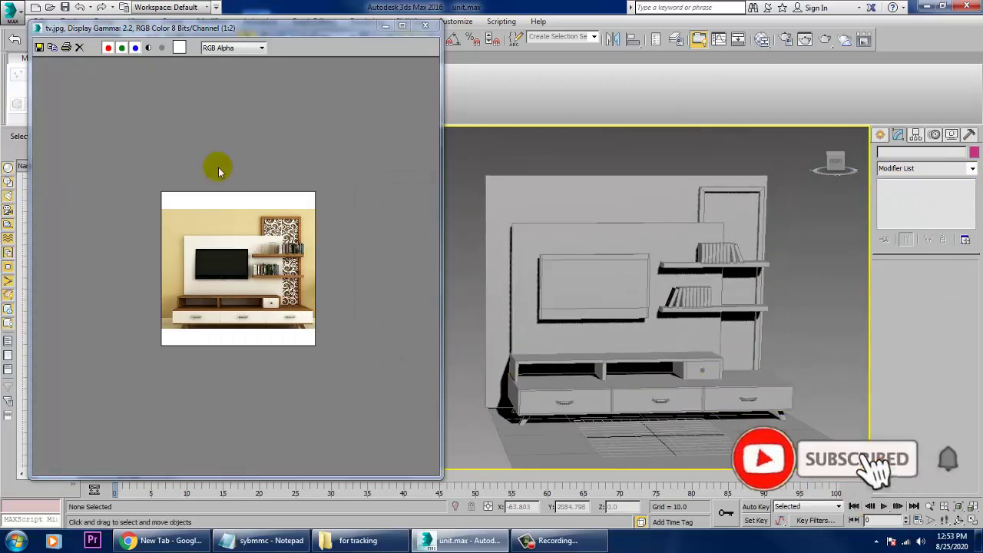
pyautogui.click(385, 26)
pyautogui.scroll(3, 621, 336)
pyautogui.moveTo(715, 304); pyautogui.dragTo(660, 395, button='middle')
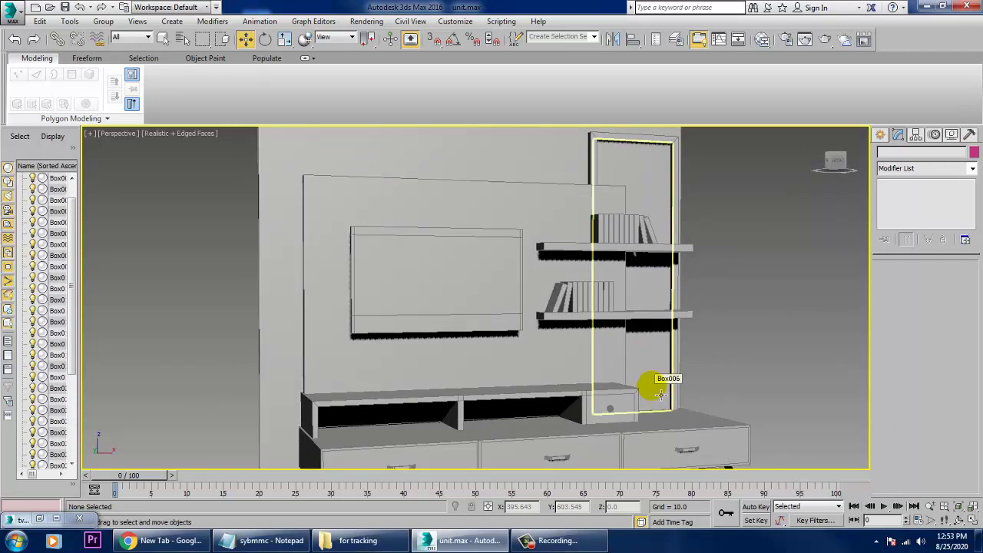